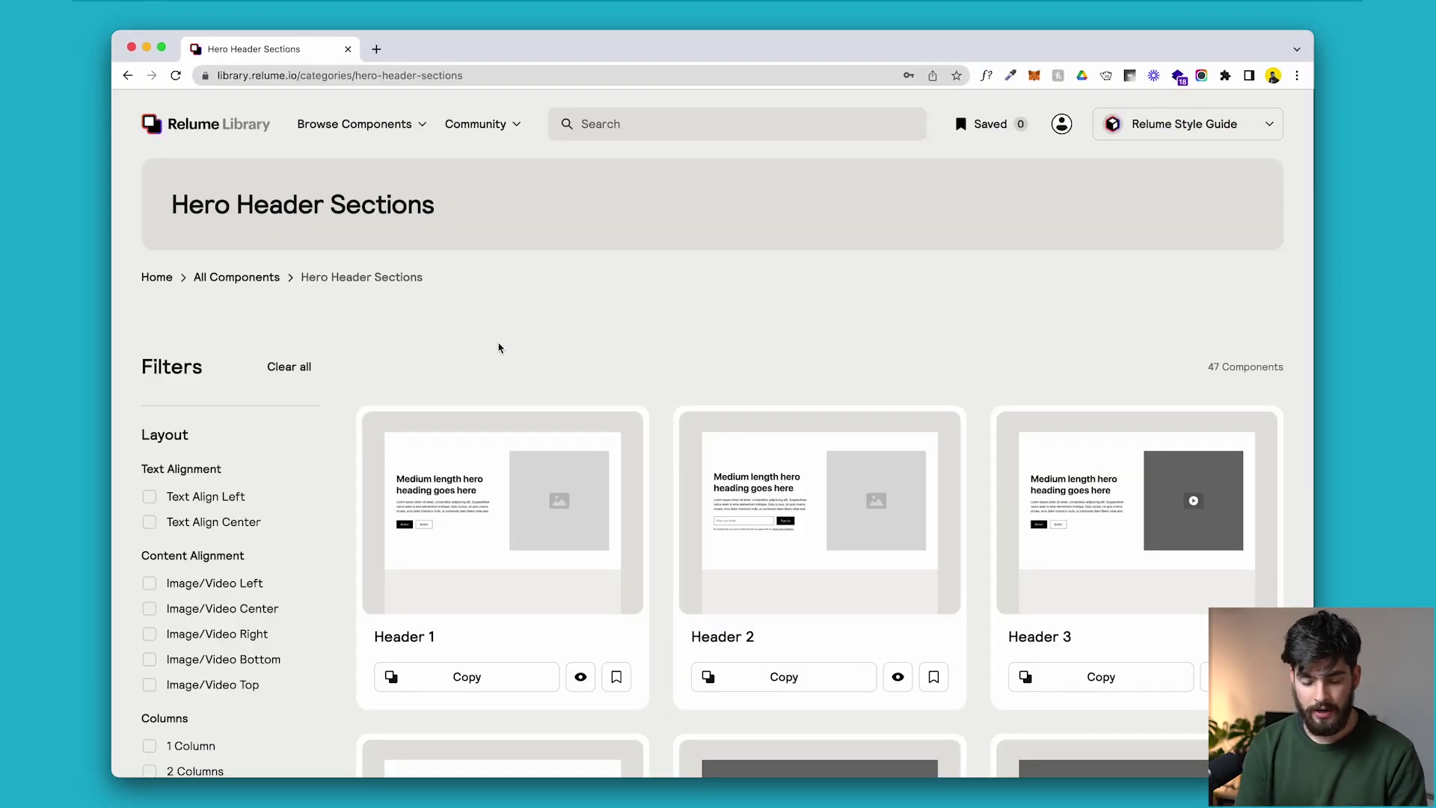
Copy the Navbar 2 component from the Relume Library navbars and paste it onto the Webflow home page.
left_click(367, 125)
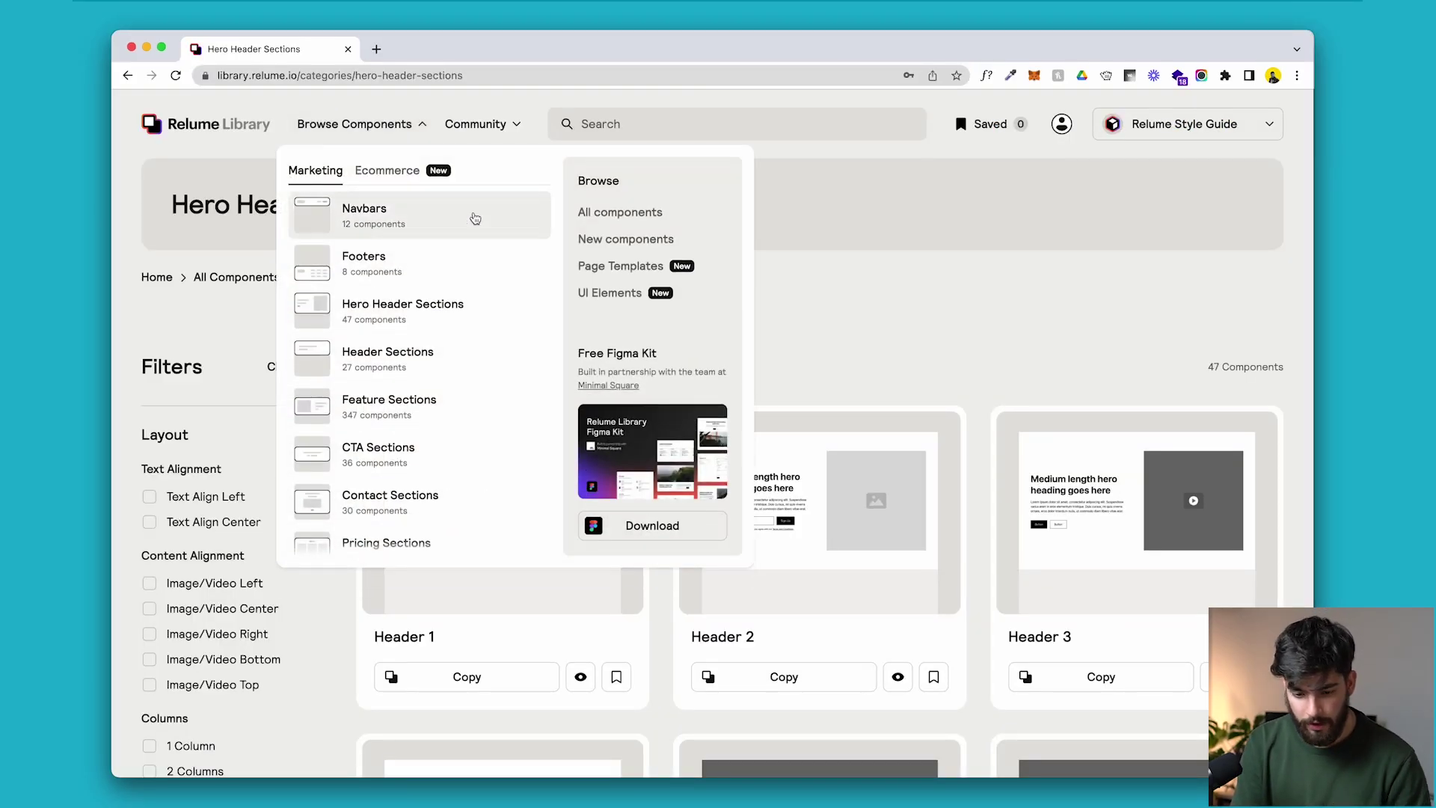
left_click(476, 217)
scroll(577, 308, "down", 2)
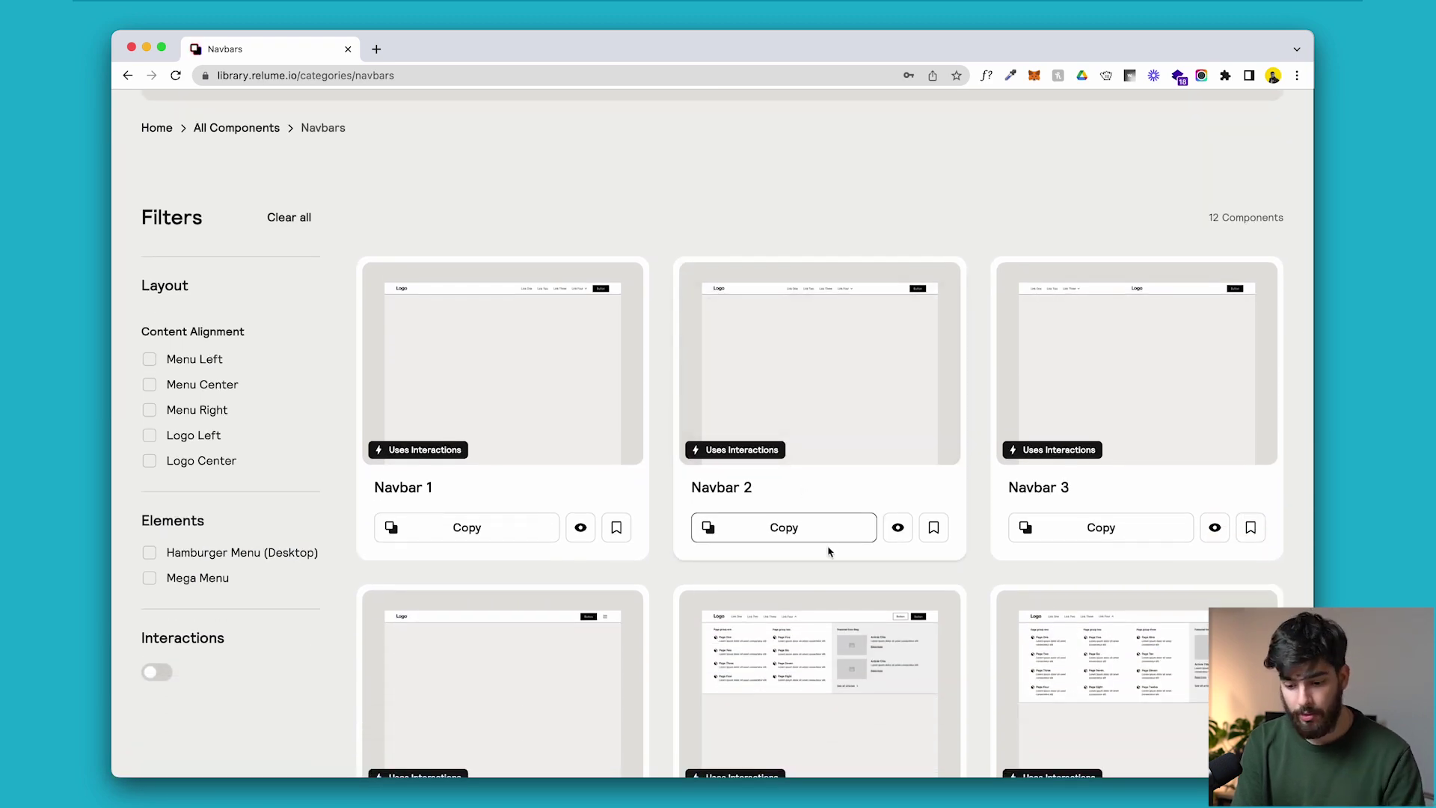
key("super+grave")
key("super+v")
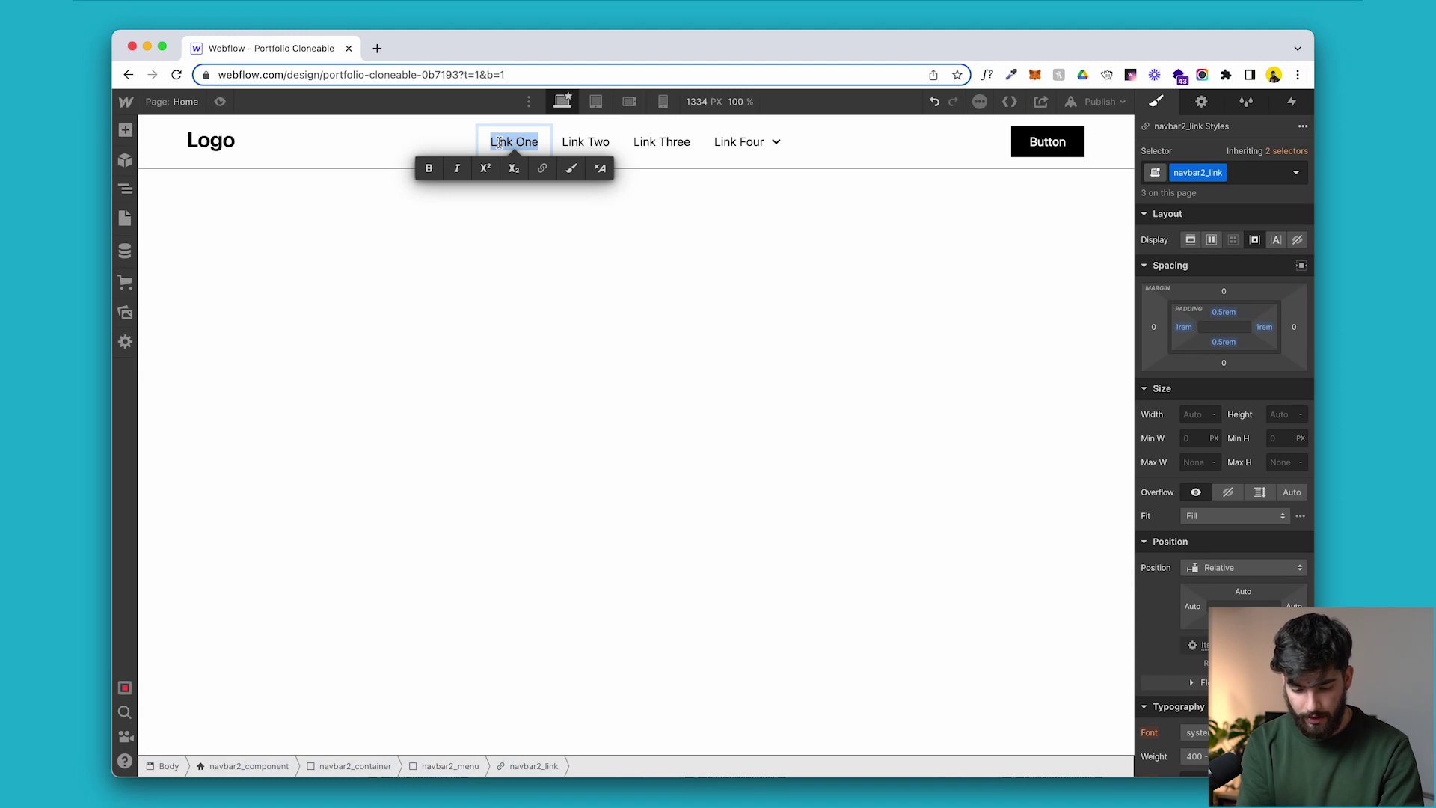
Rename the first three navbar links to About, Case Study and Contact, and delete the Link Four dropdown.
type("About")
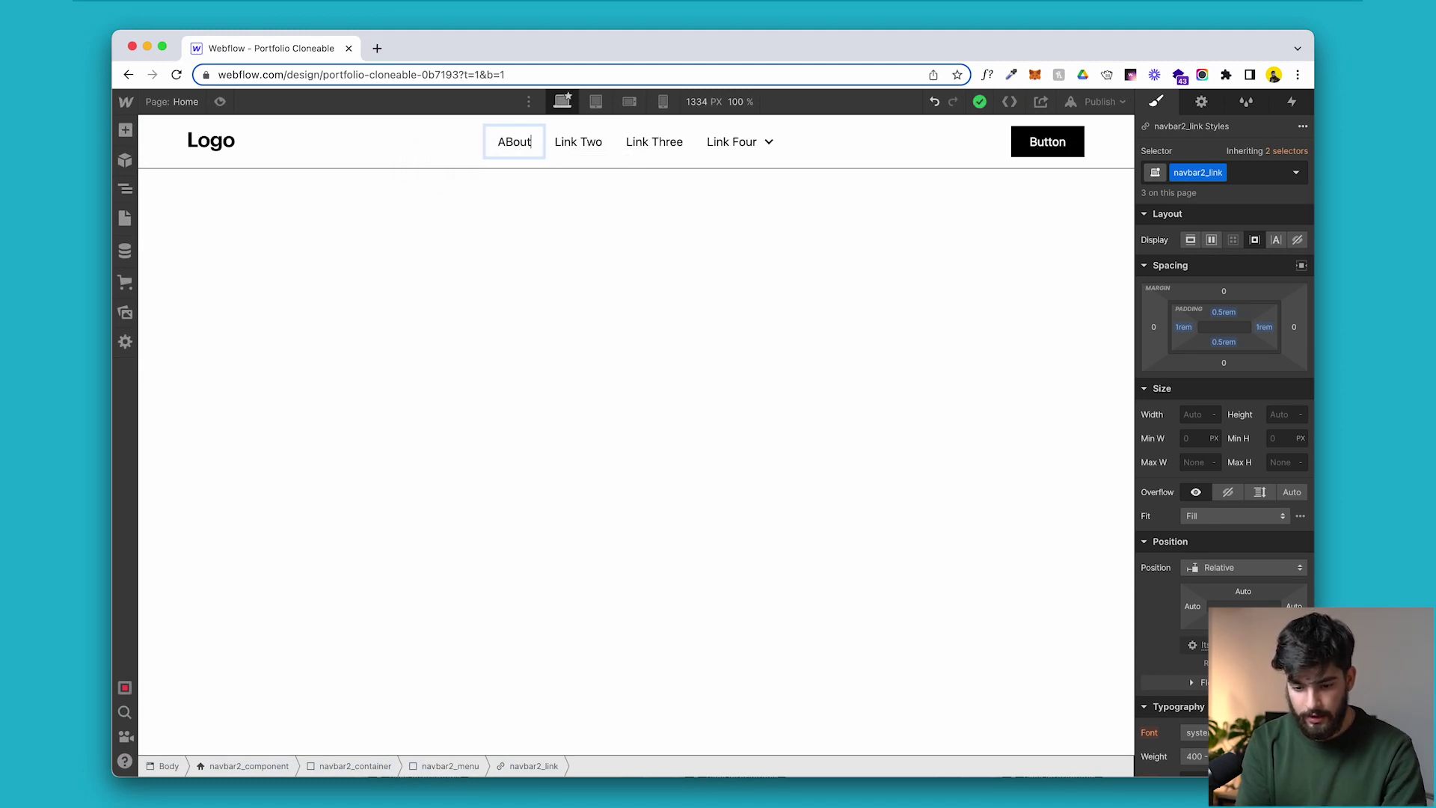
double_click(582, 143)
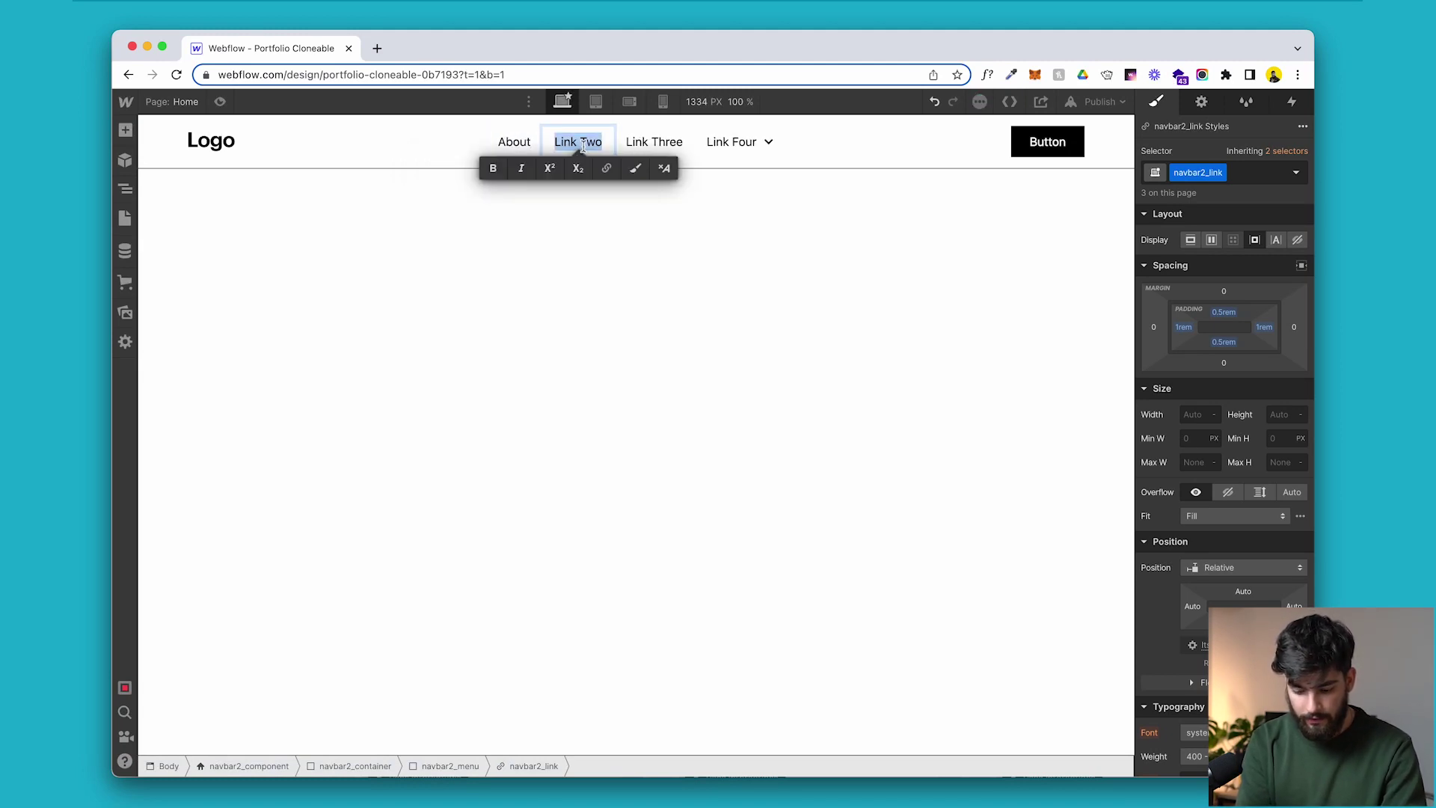
type("Case Study")
double_click(665, 147)
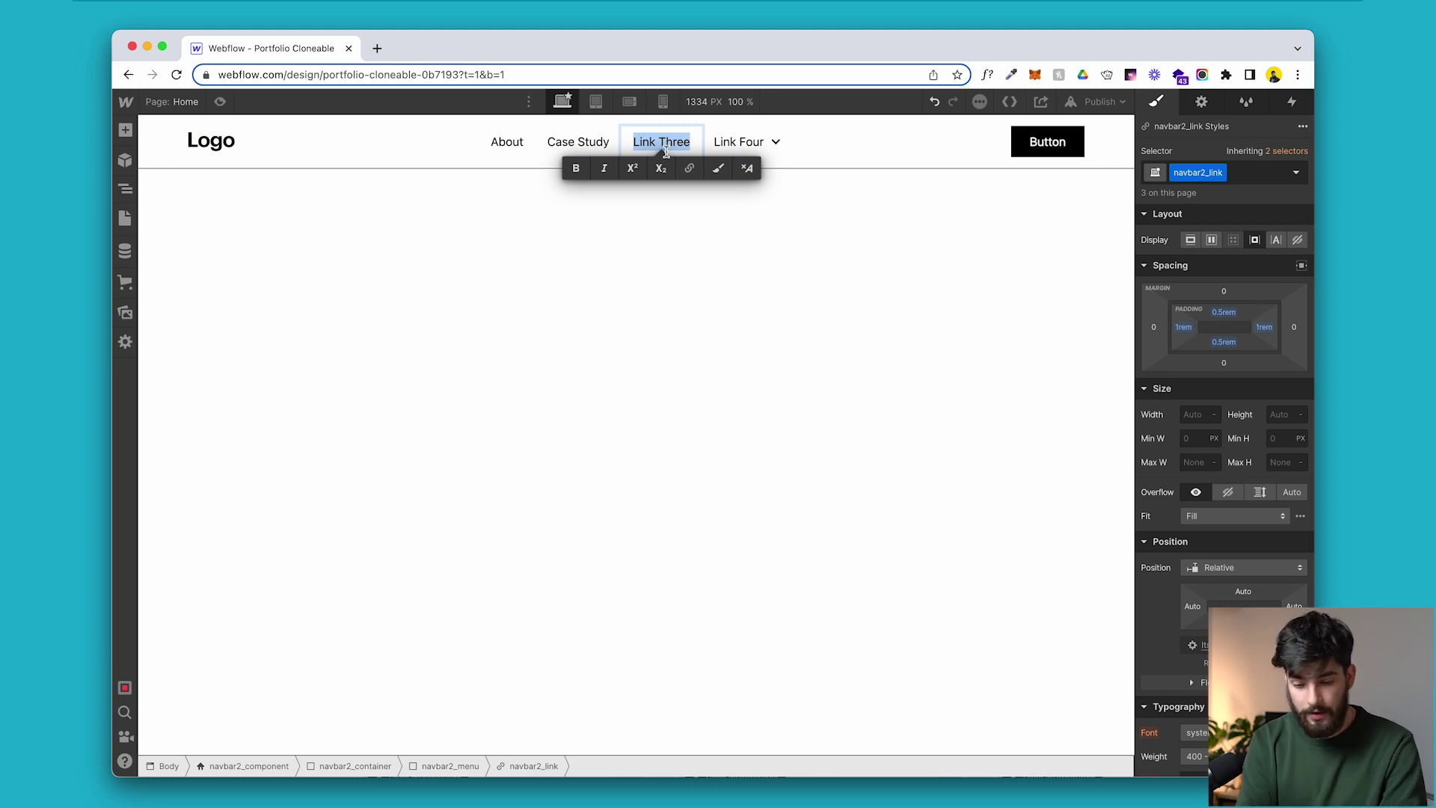
type("Contact")
key("Escape")
left_click(759, 157)
key("Delete")
double_click(1060, 142)
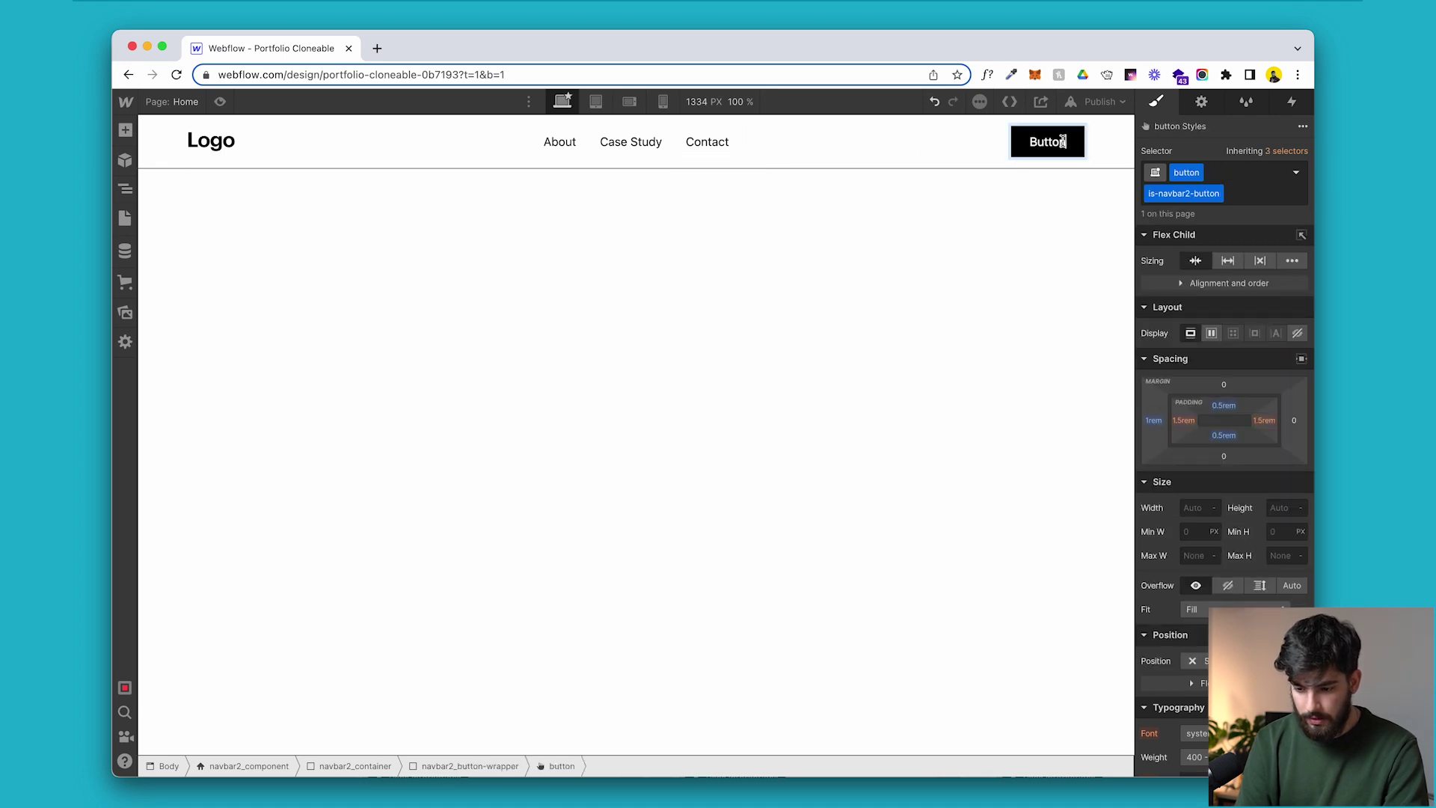
key("Escape")
key("Delete")
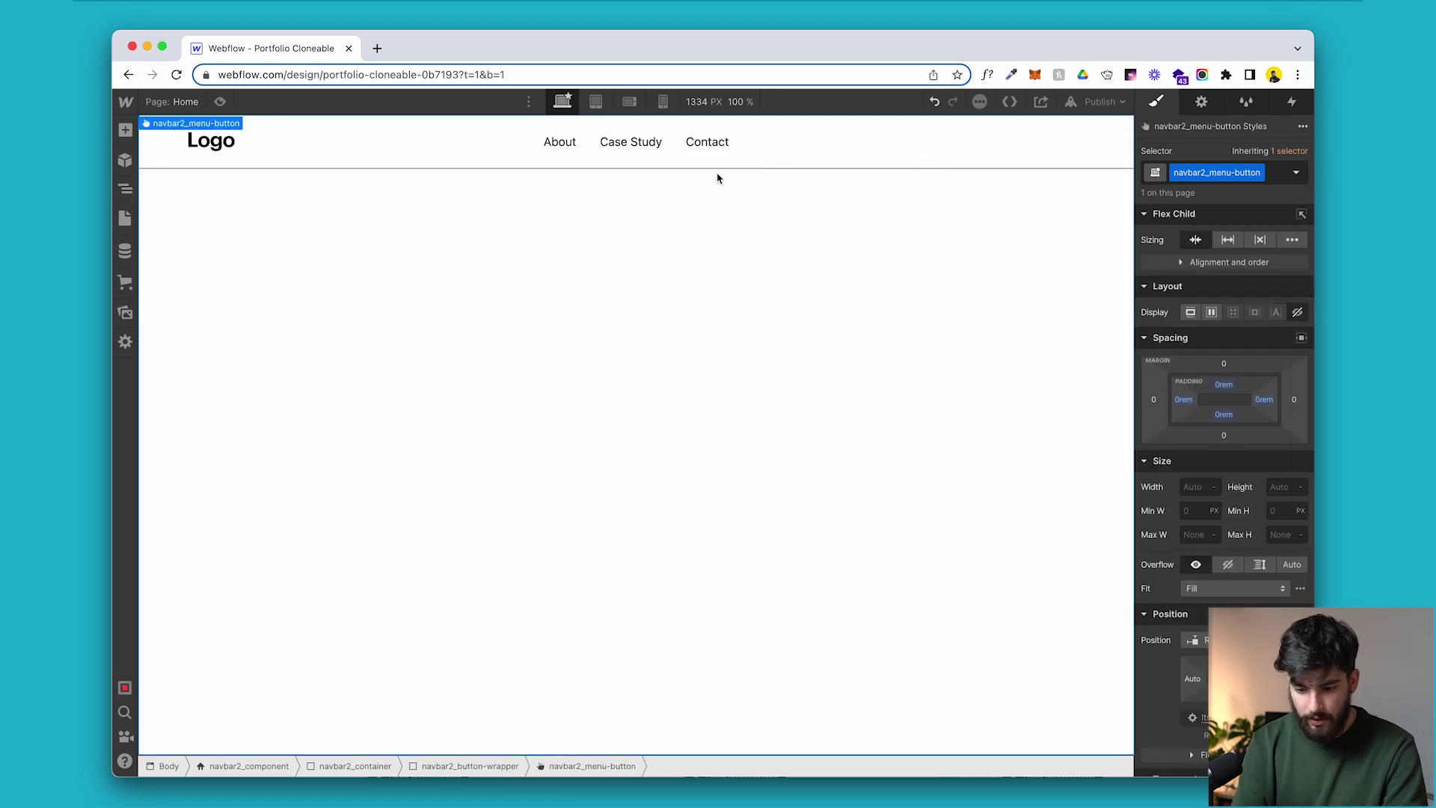
key("super+z")
Label the navbar button Contact and delete the Contact link from the navbar menu.
double_click(1049, 140)
type("Contact")
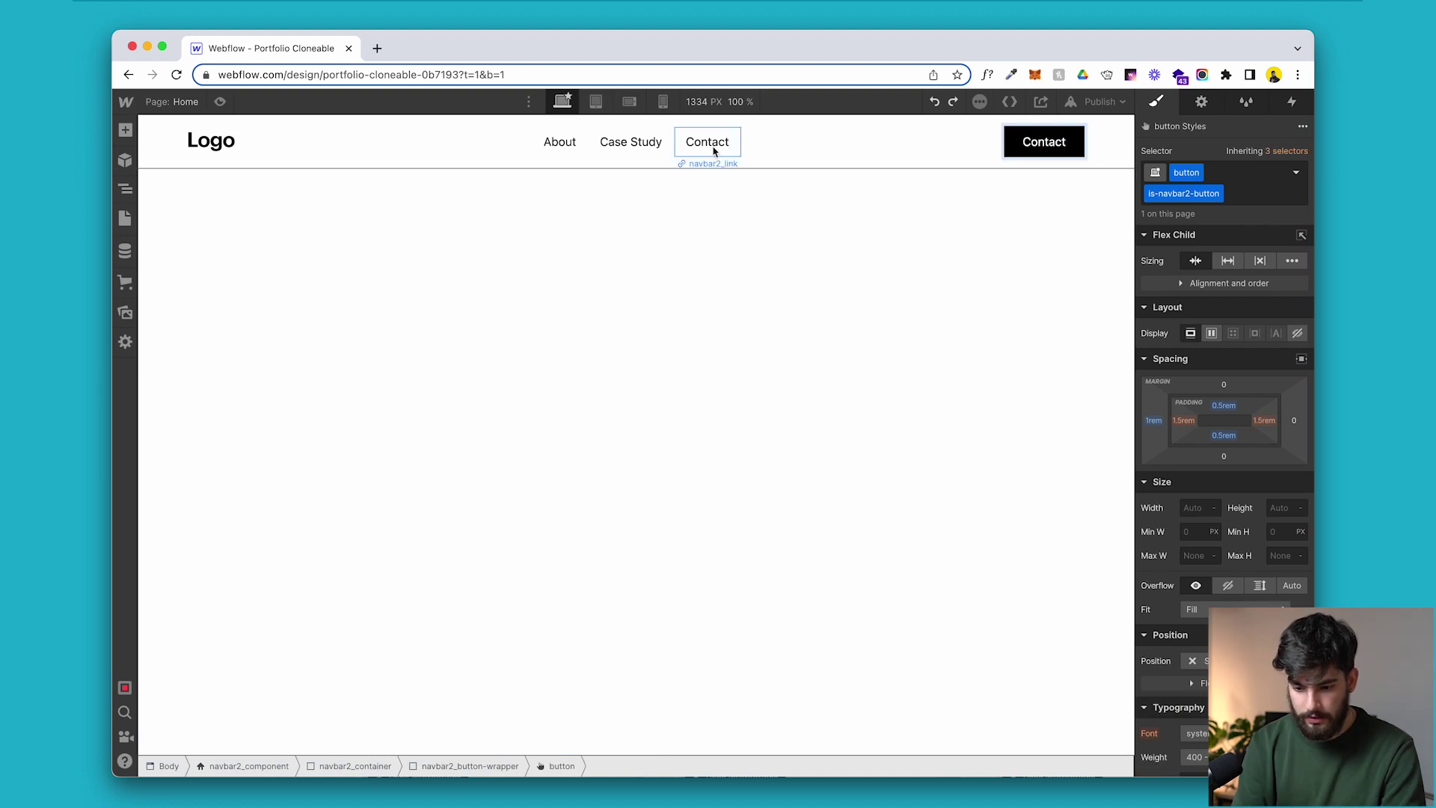
left_click(738, 154)
key("Delete")
key("Escape")
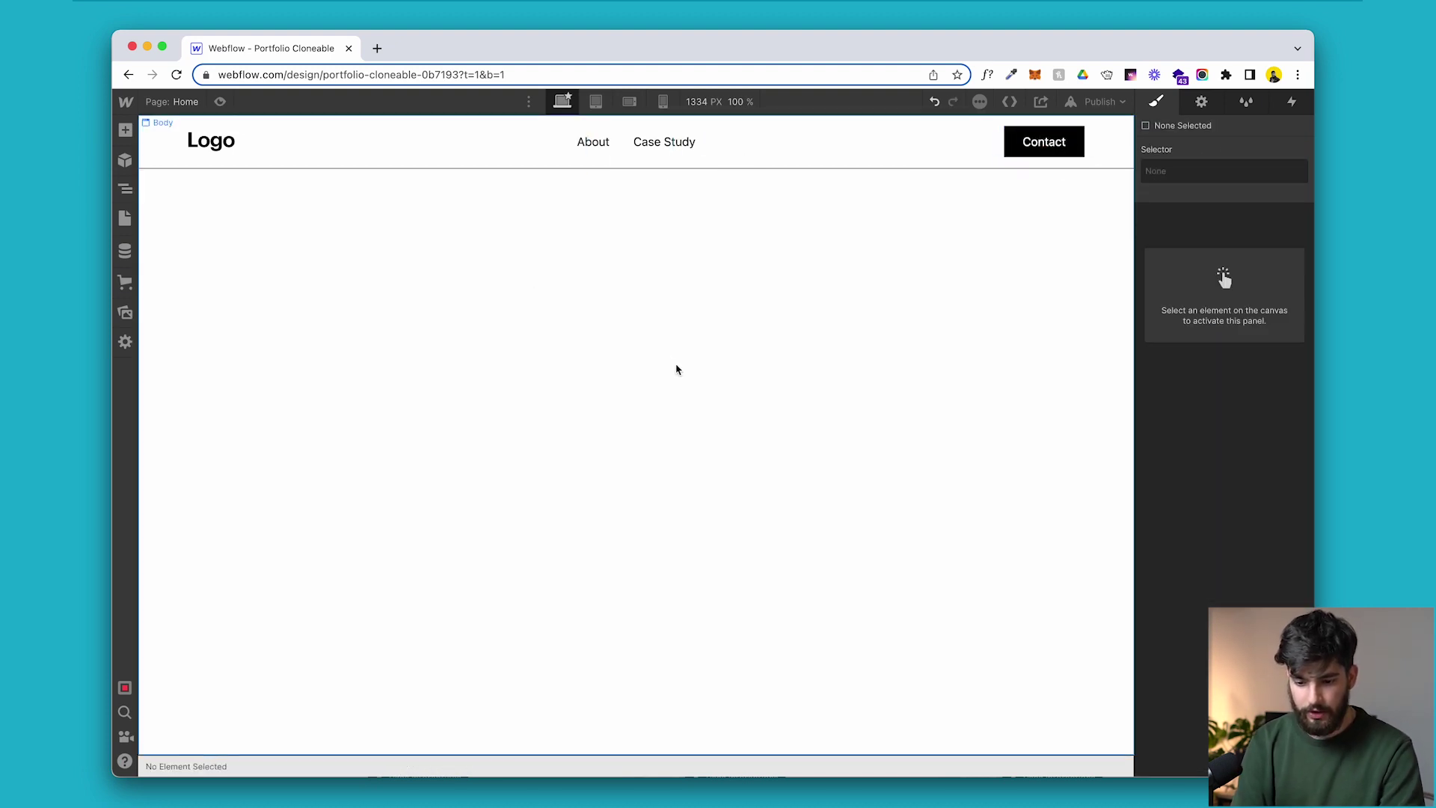
Copy the Header 1 component from the Relume Library hero header sections and paste it into the Webflow page body below the navbar.
left_click(470, 340)
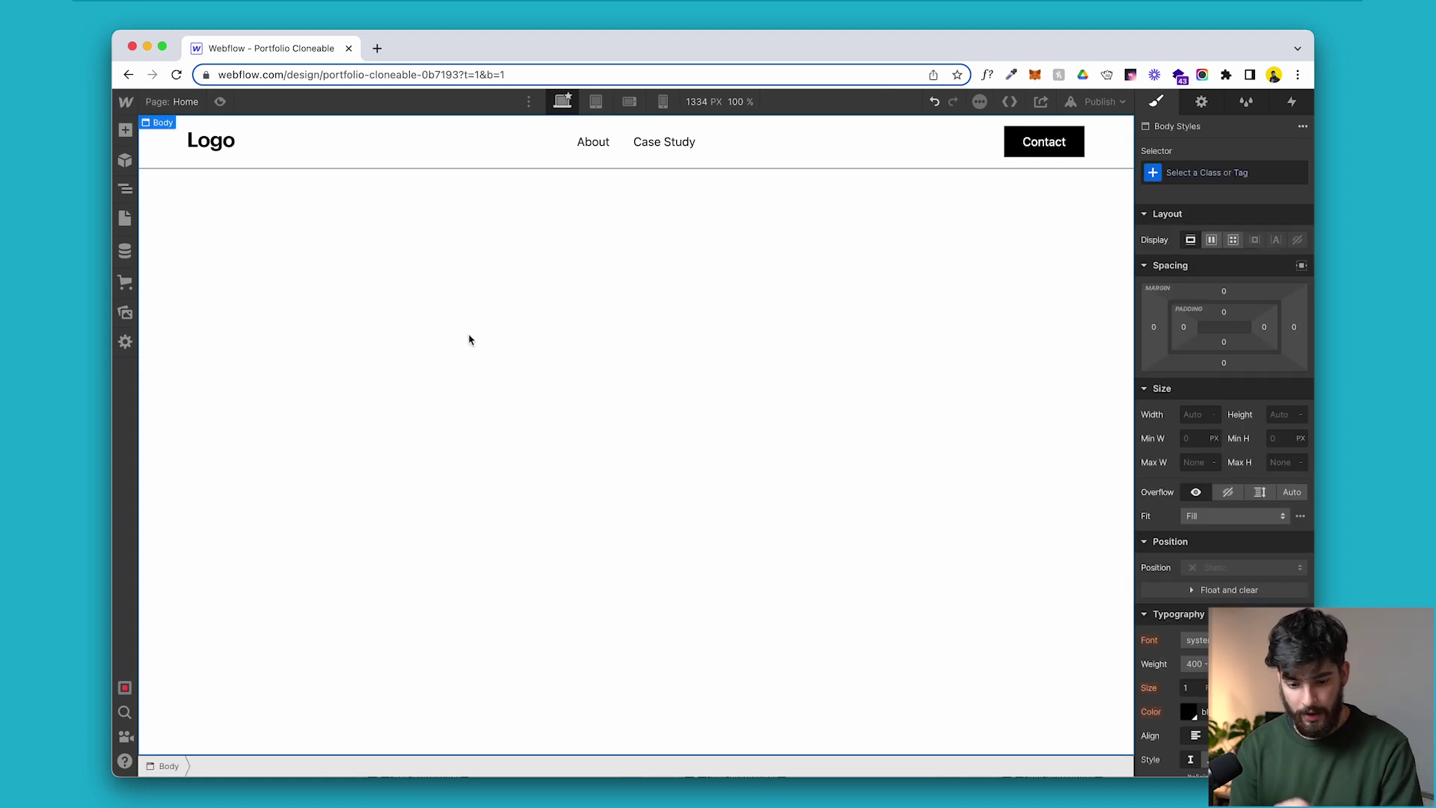
key("super+grave")
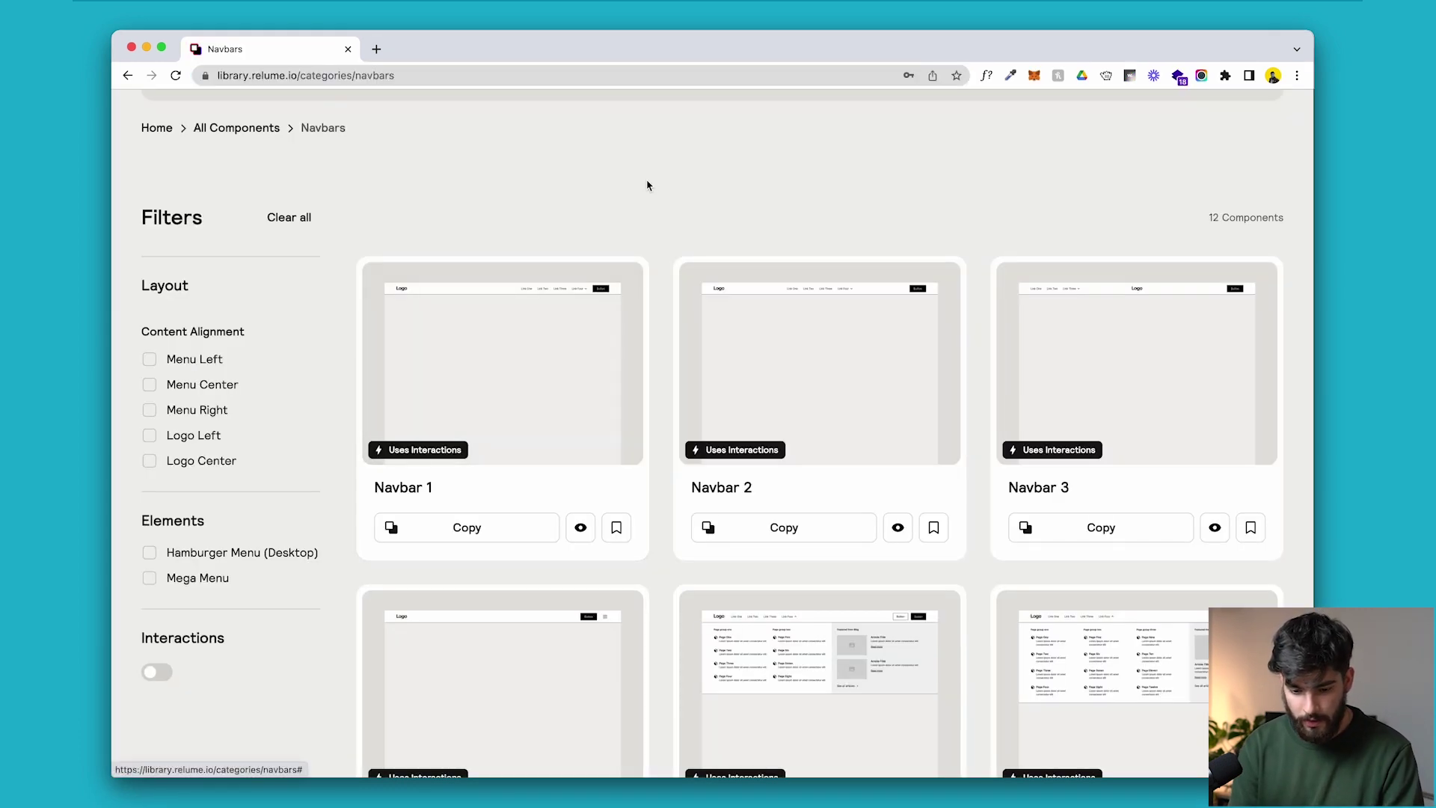
scroll(433, 209, "up", 3)
scroll(433, 212, "left", 3)
scroll(432, 213, "left", 5)
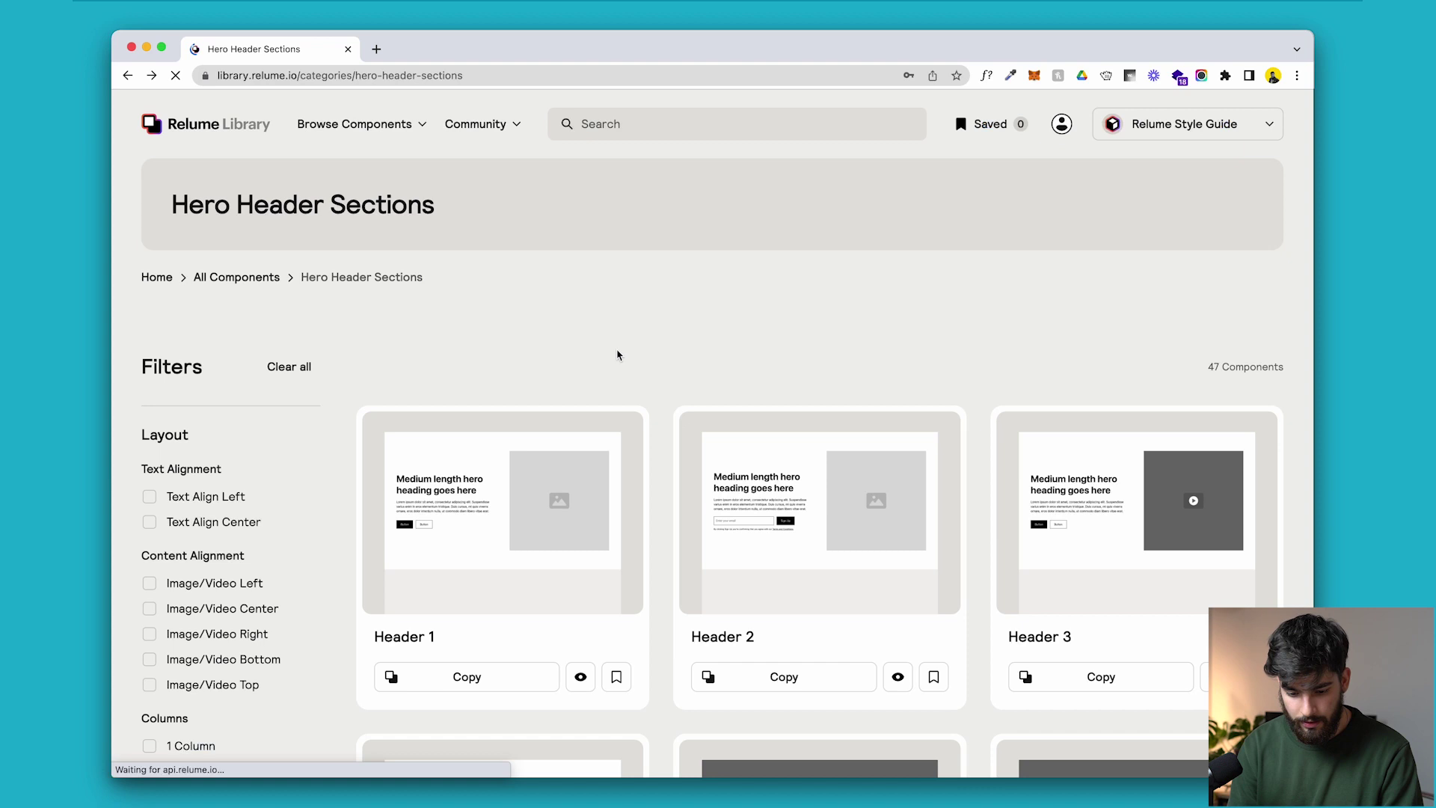
scroll(617, 355, "down", 2)
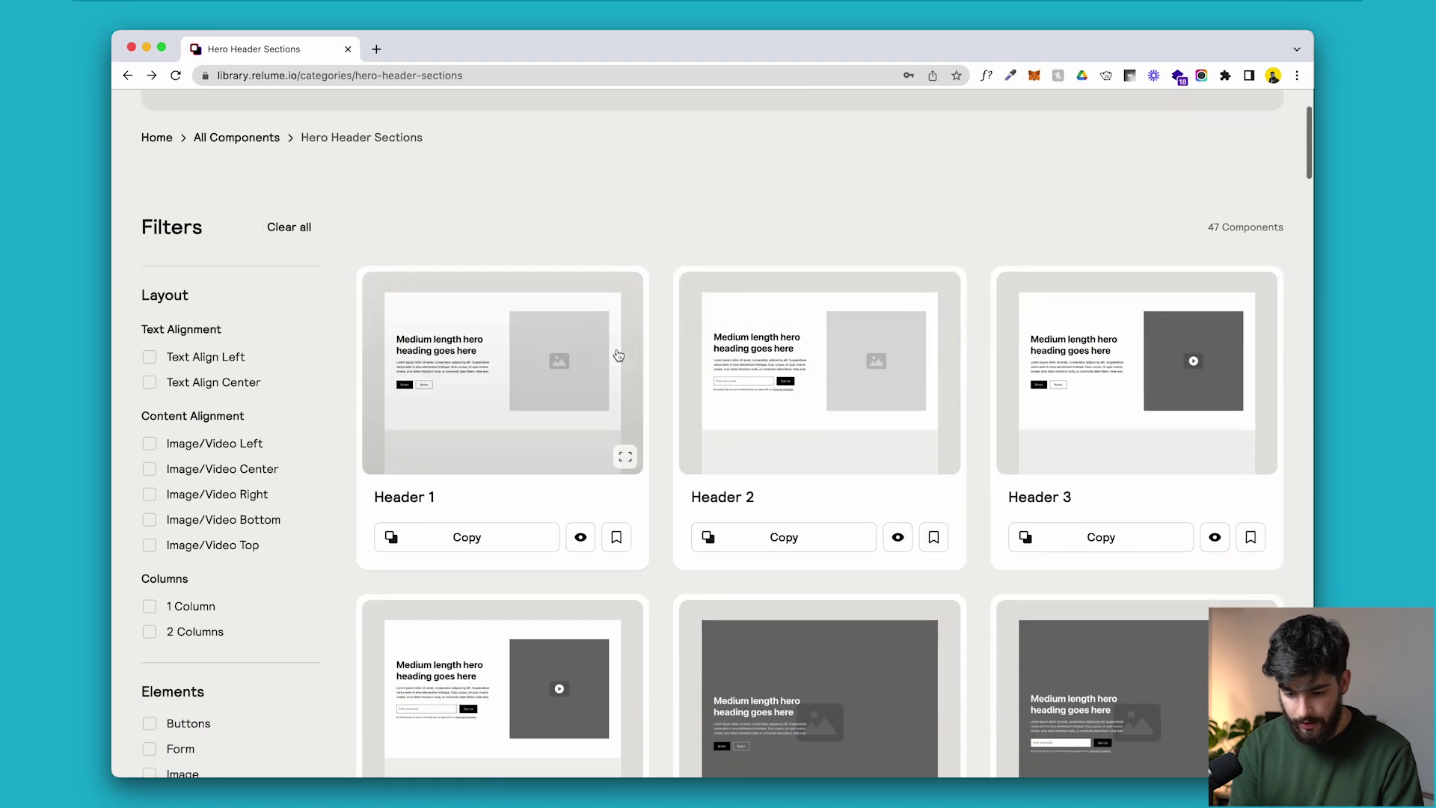
left_click(445, 552)
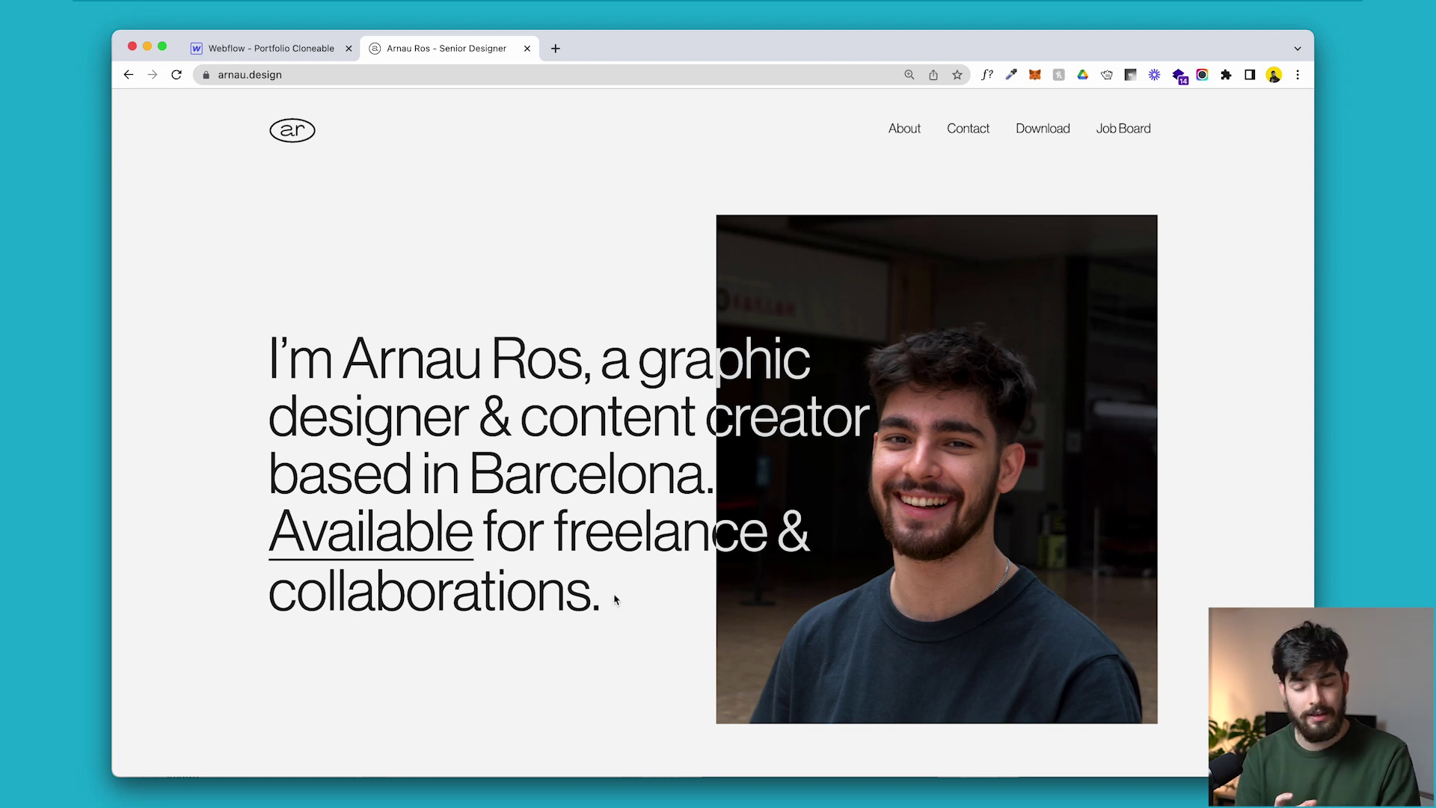
Back in Webflow, replace the hero heading with "Hey My Name is", the photographer's first name and "I'm a Photographer Doing Tutorials".
key("ctrl+Tab")
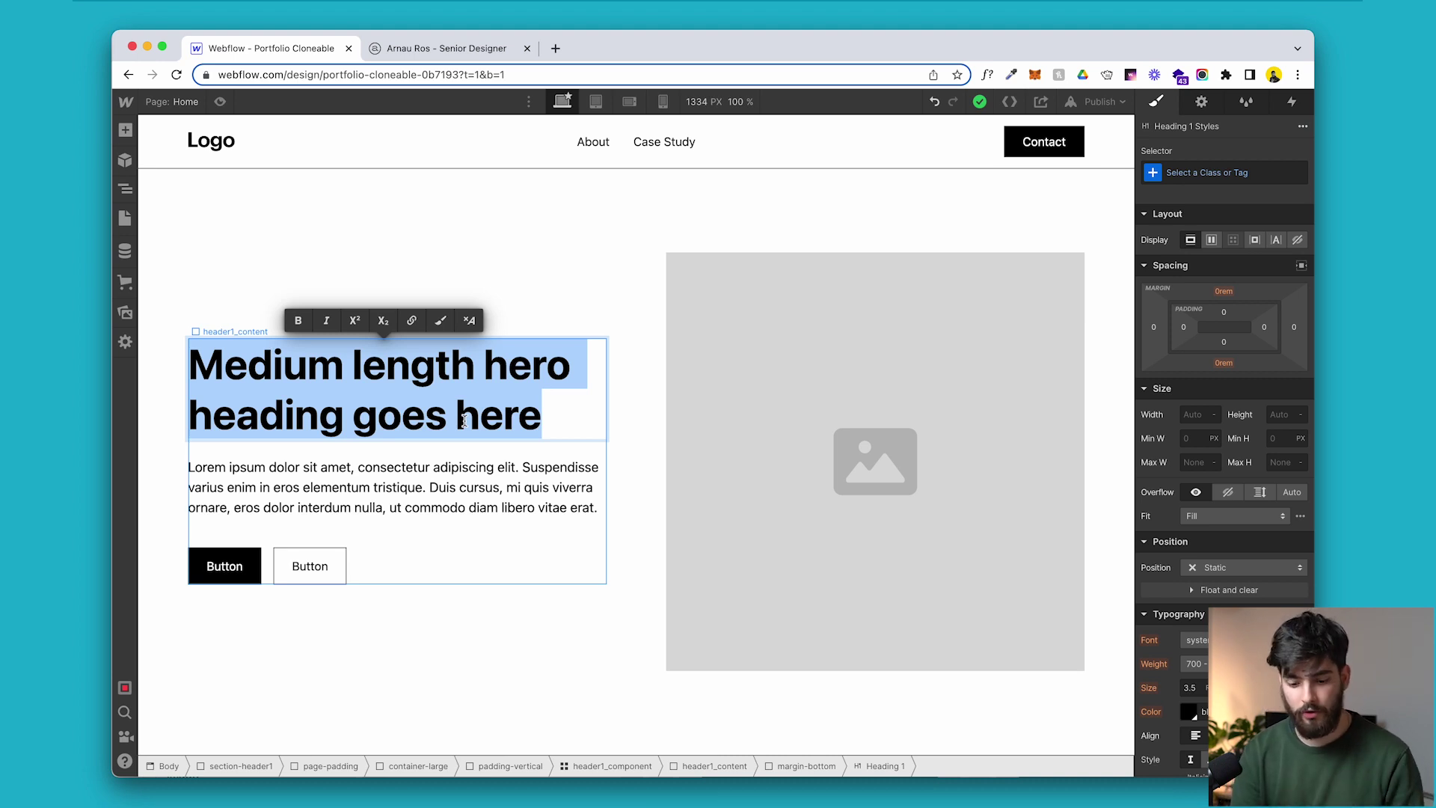
type("Hey M")
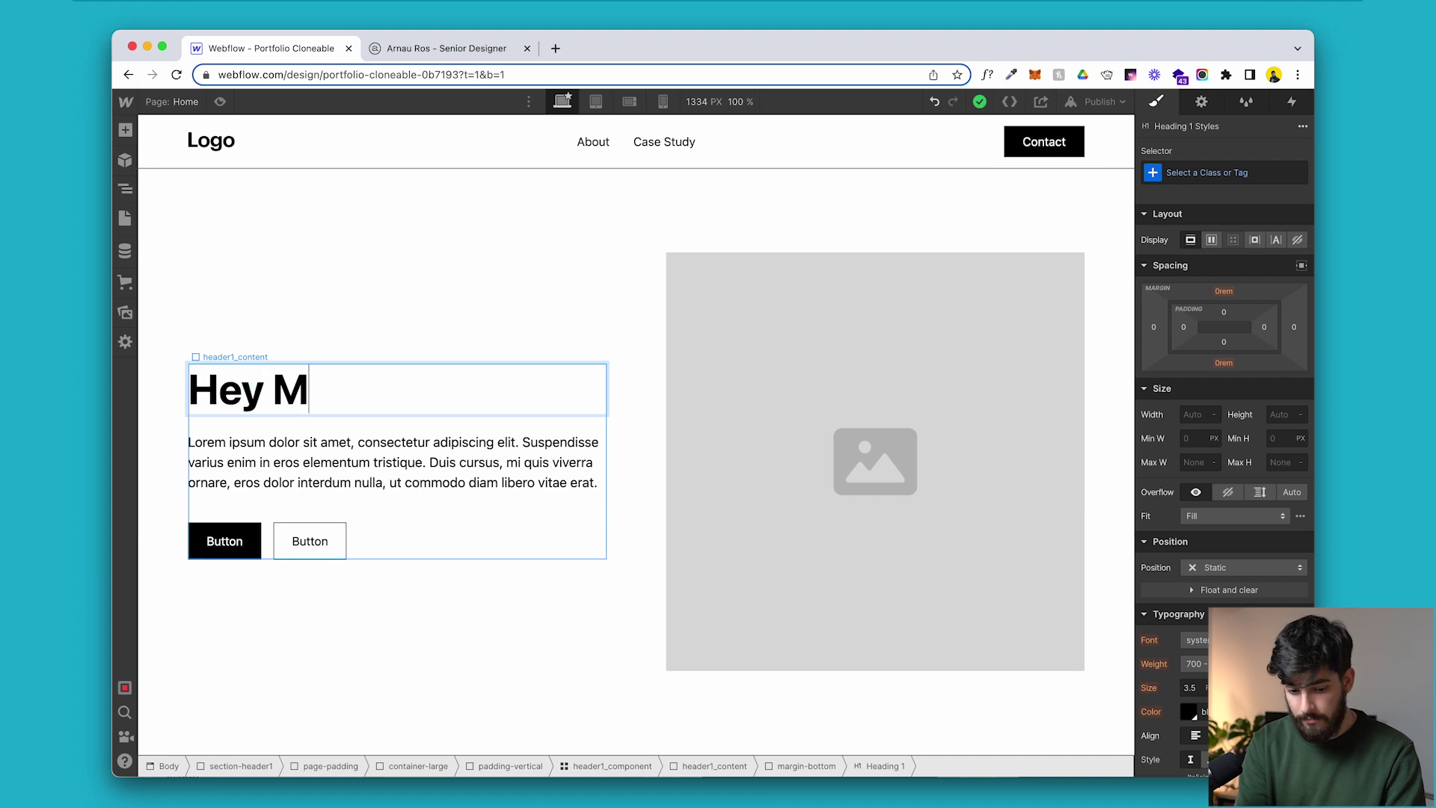
type("y Name is")
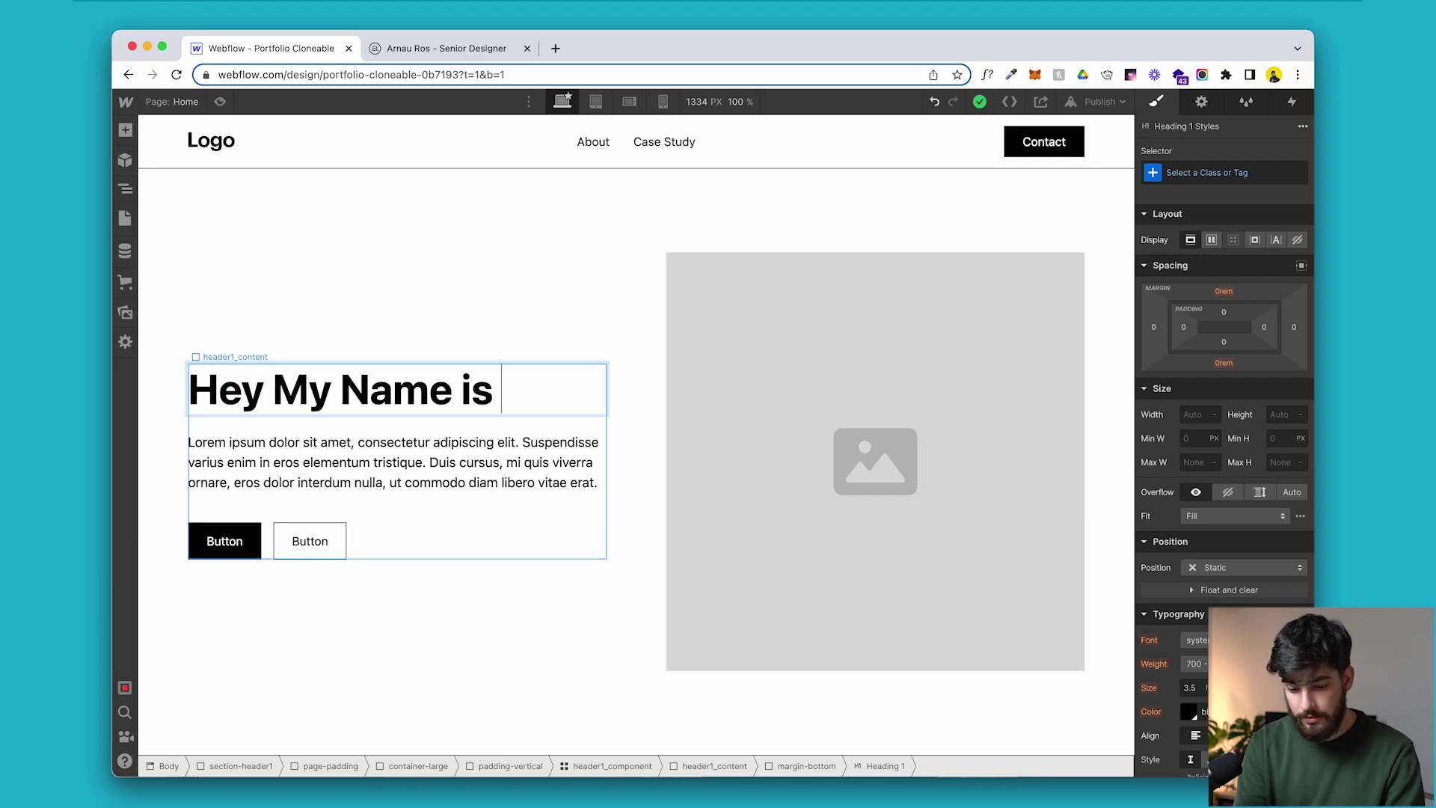
type(" Bruce")
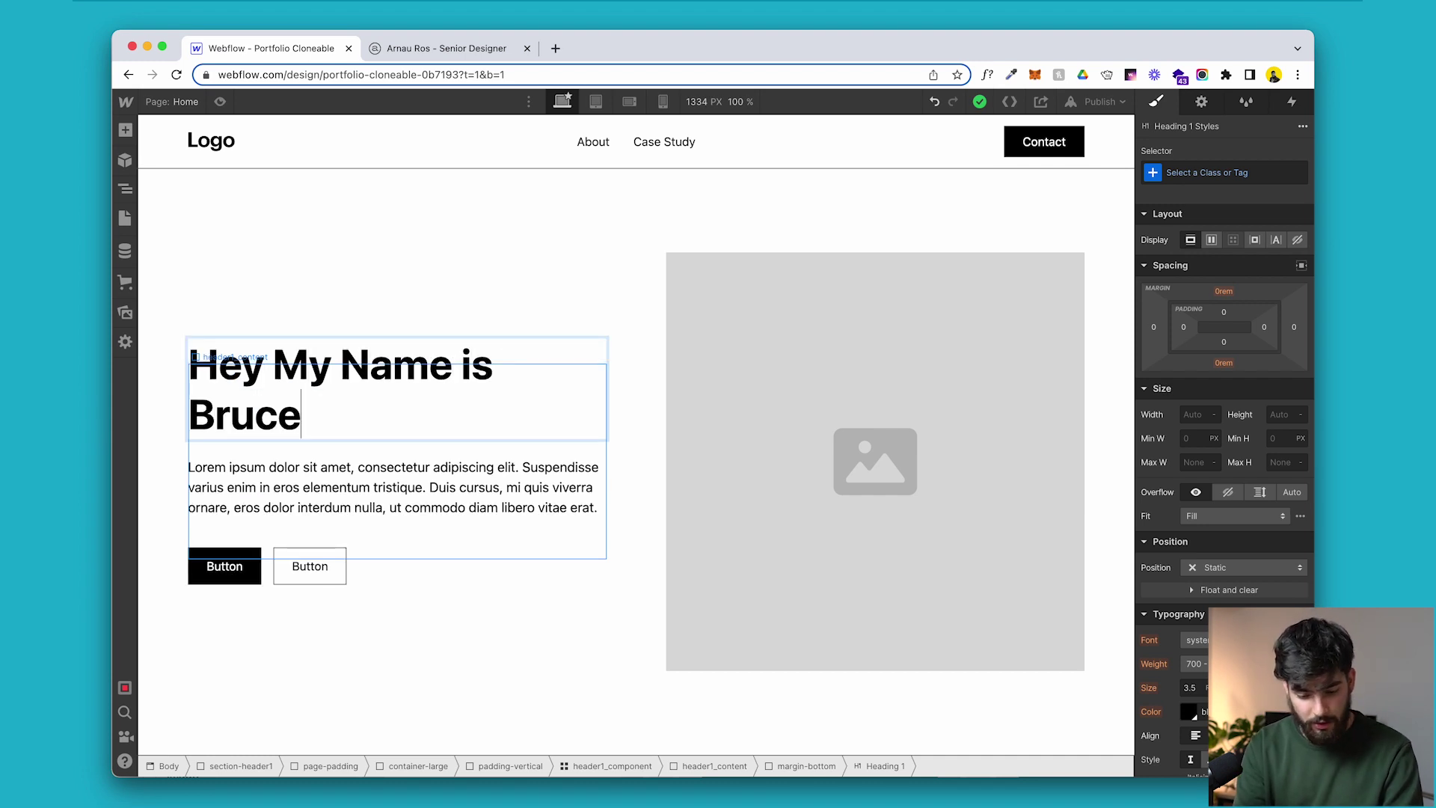
key("Escape")
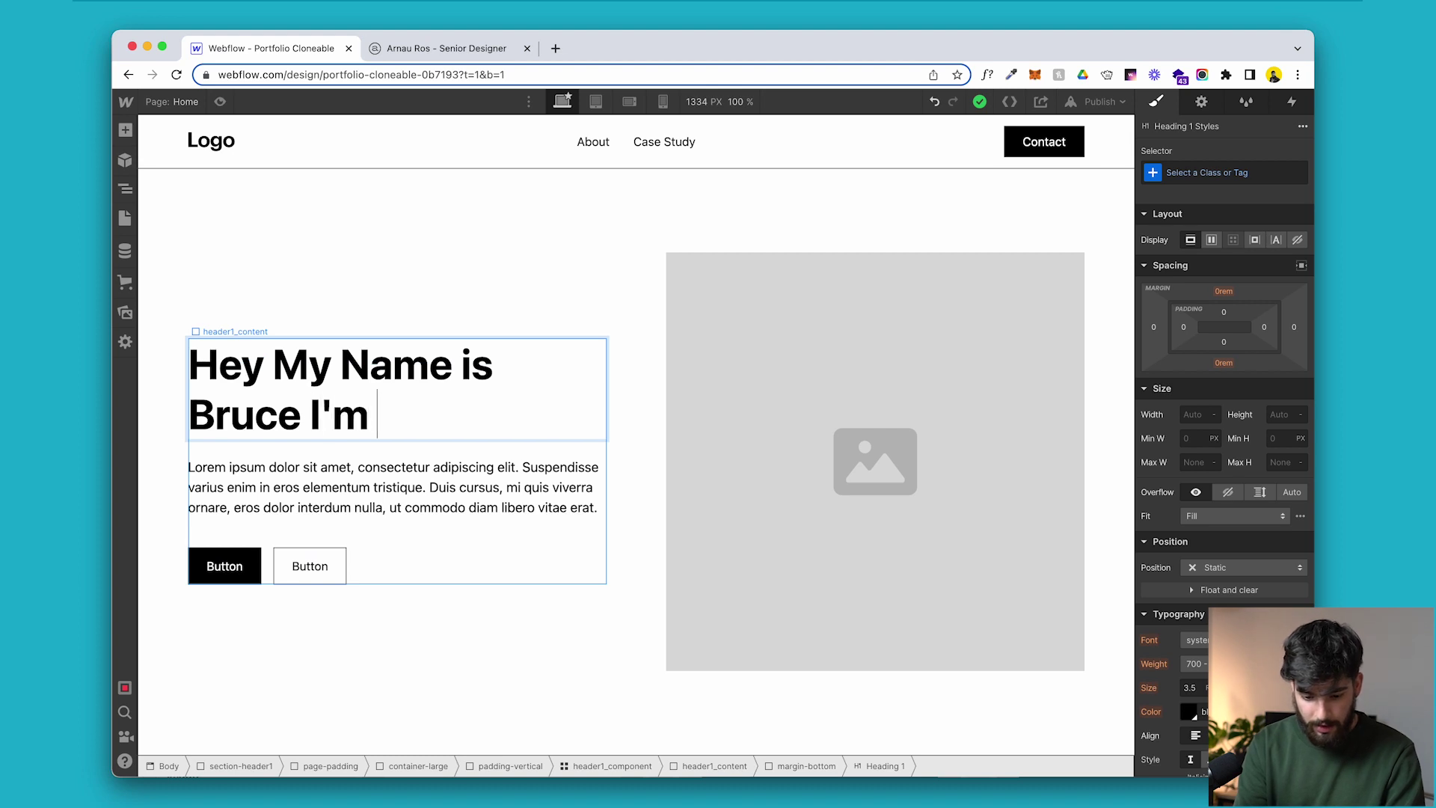
type("I'm a Photographer DOing")
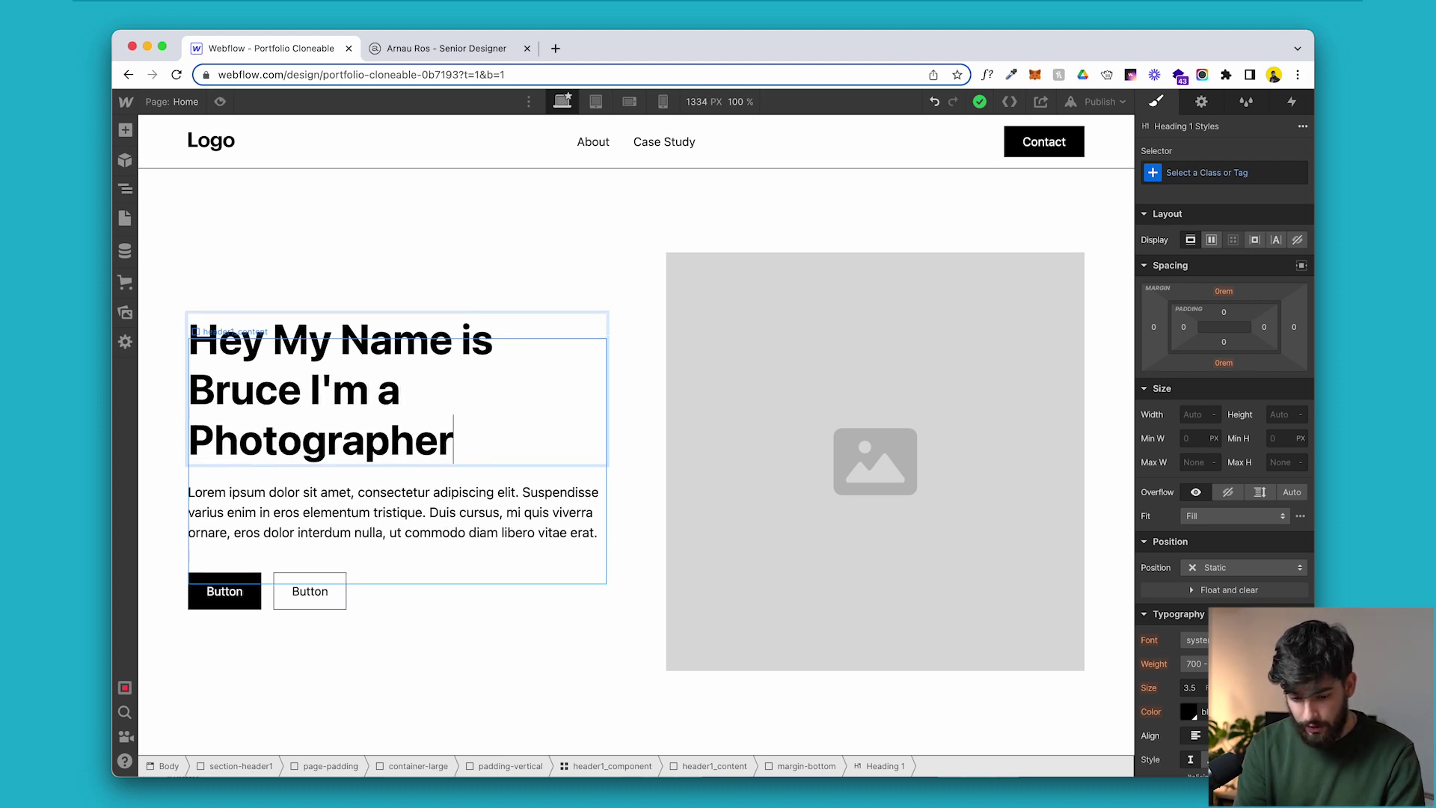
type("ing Tutorials")
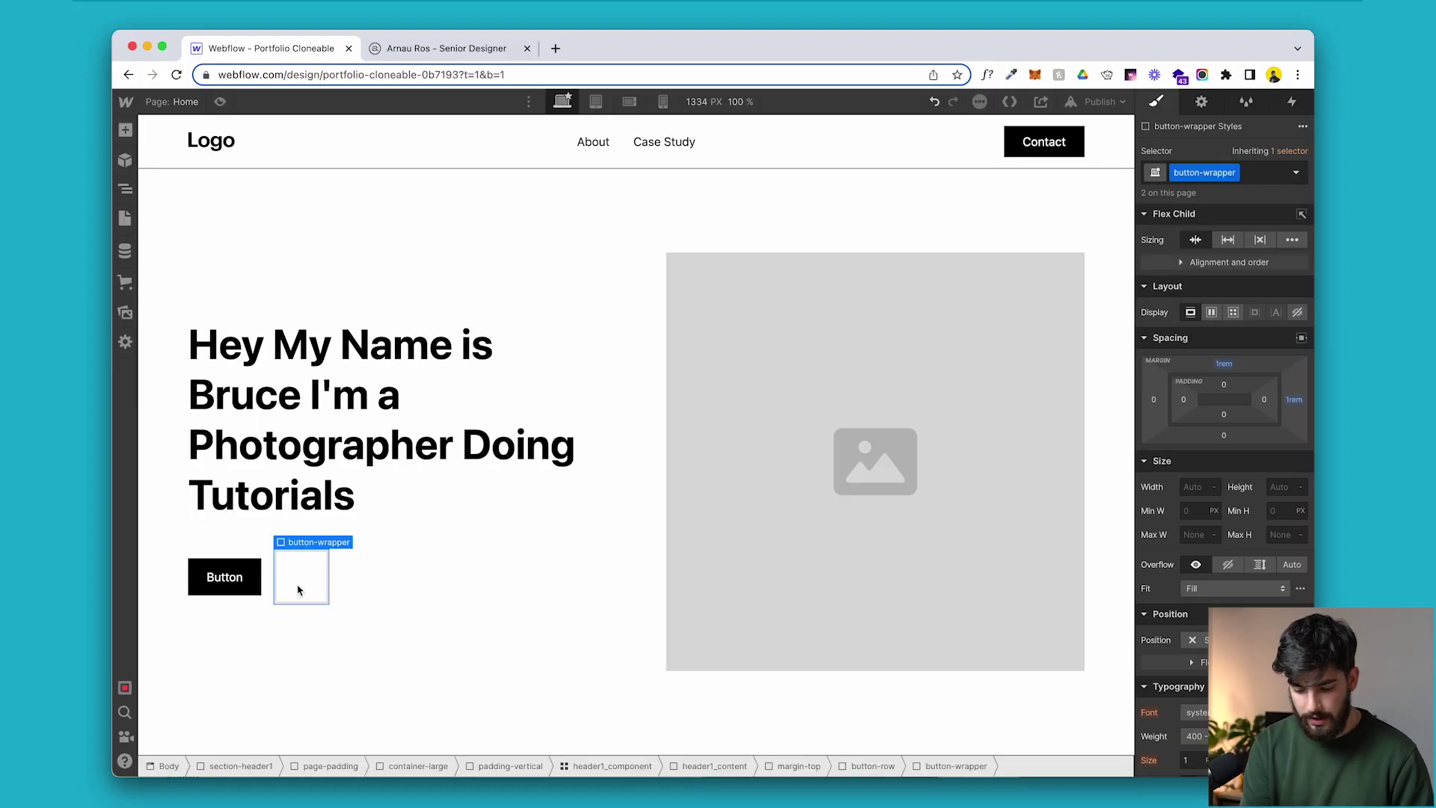
key("Delete")
Delete the empty second button wrapper in the hero and label the remaining button Contact.
double_click(224, 577)
type("Con")
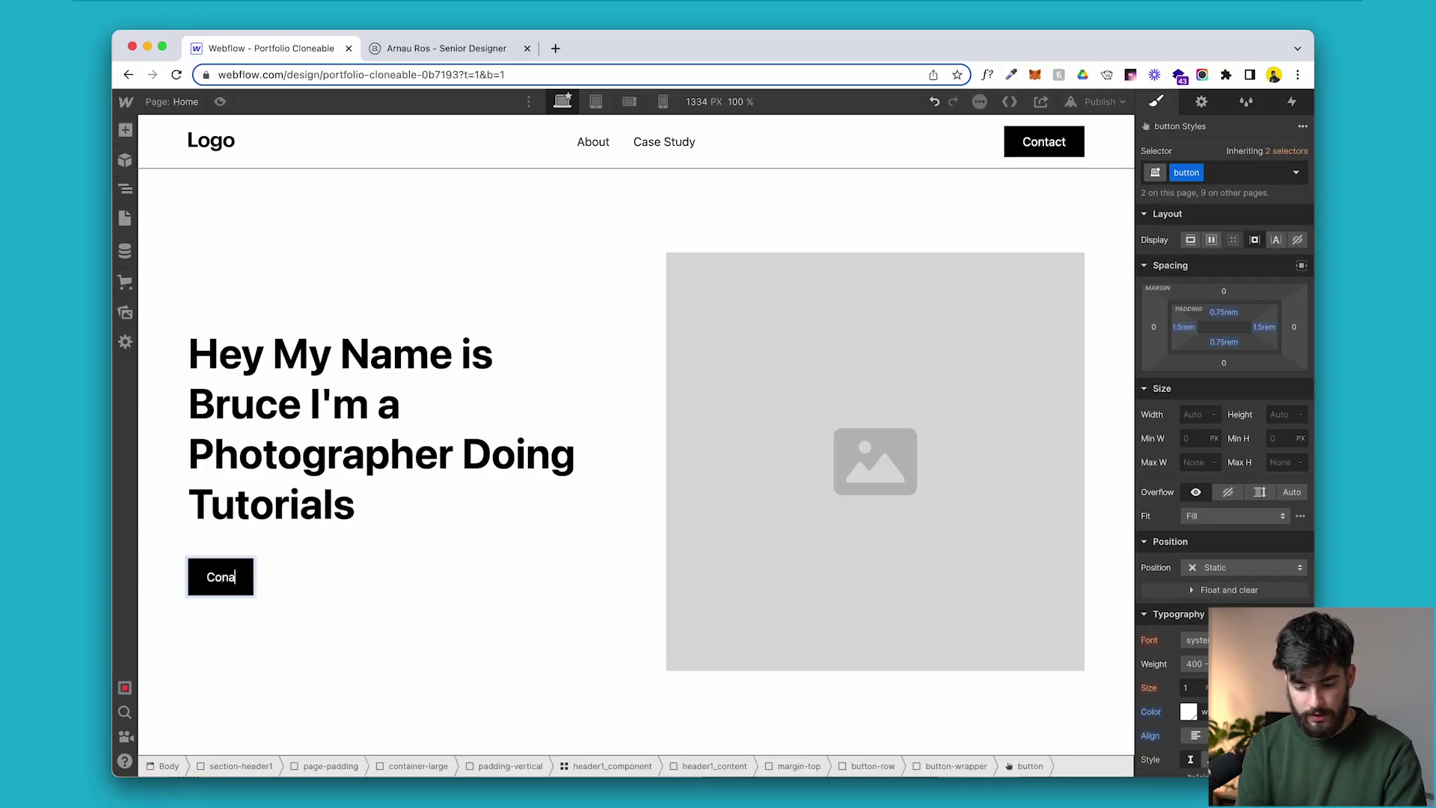
type("ta")
type("ct")
left_click(497, 703)
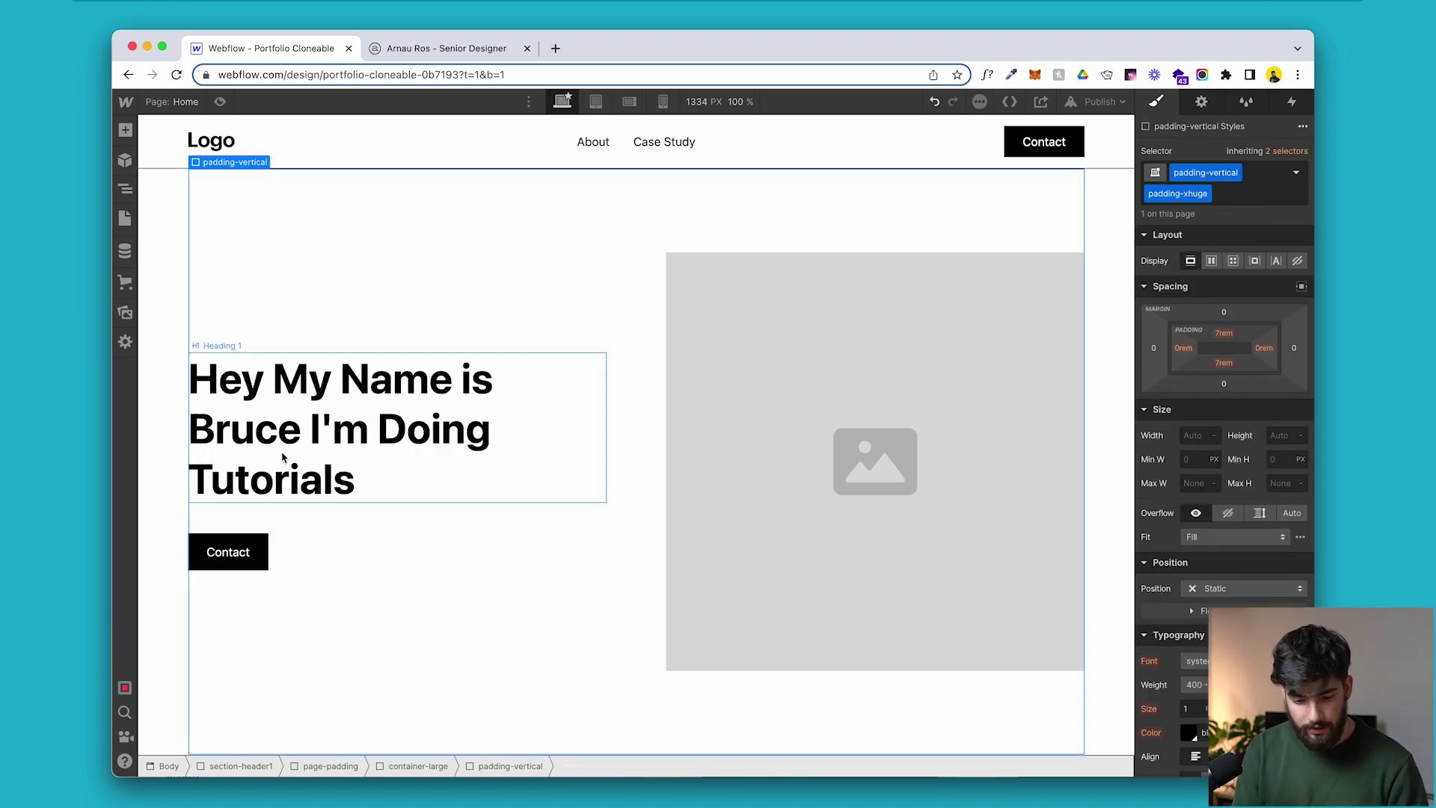
Undo the last heading edit and replace "Photographer" with "Image Taker" in the hero heading.
key("super+z")
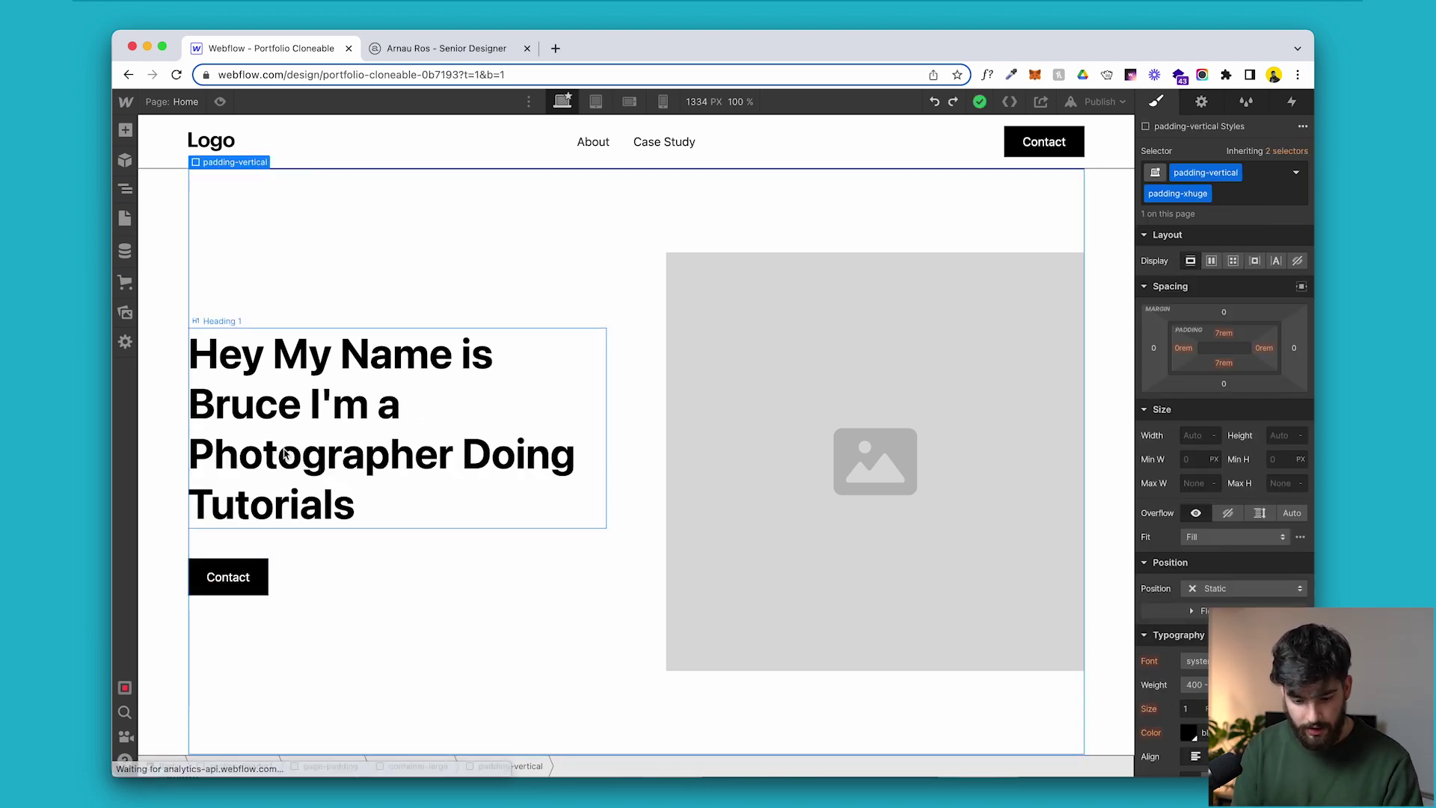
double_click(374, 468)
double_click(374, 468)
type("Image Ta")
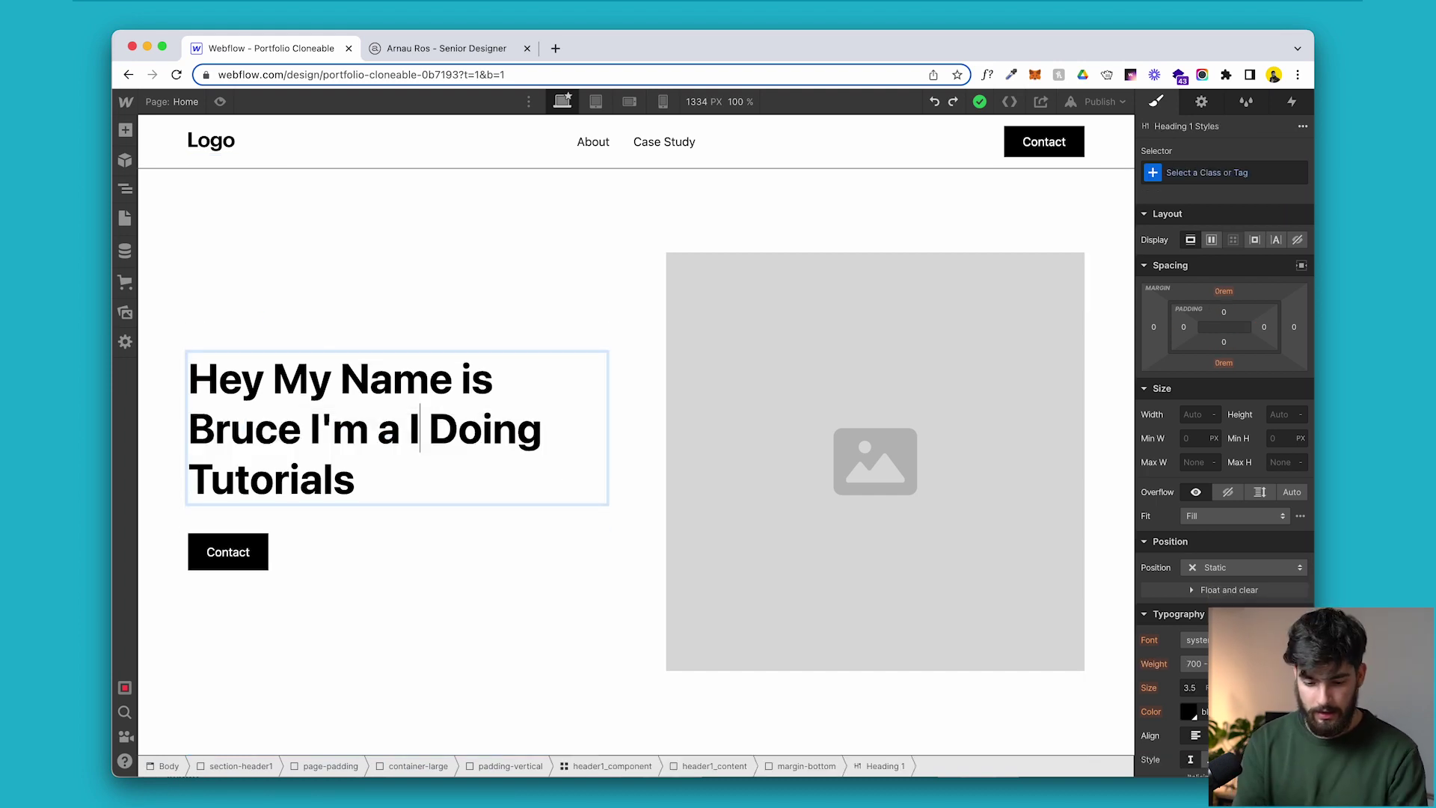
type("ker")
key("Escape")
key("Escape")
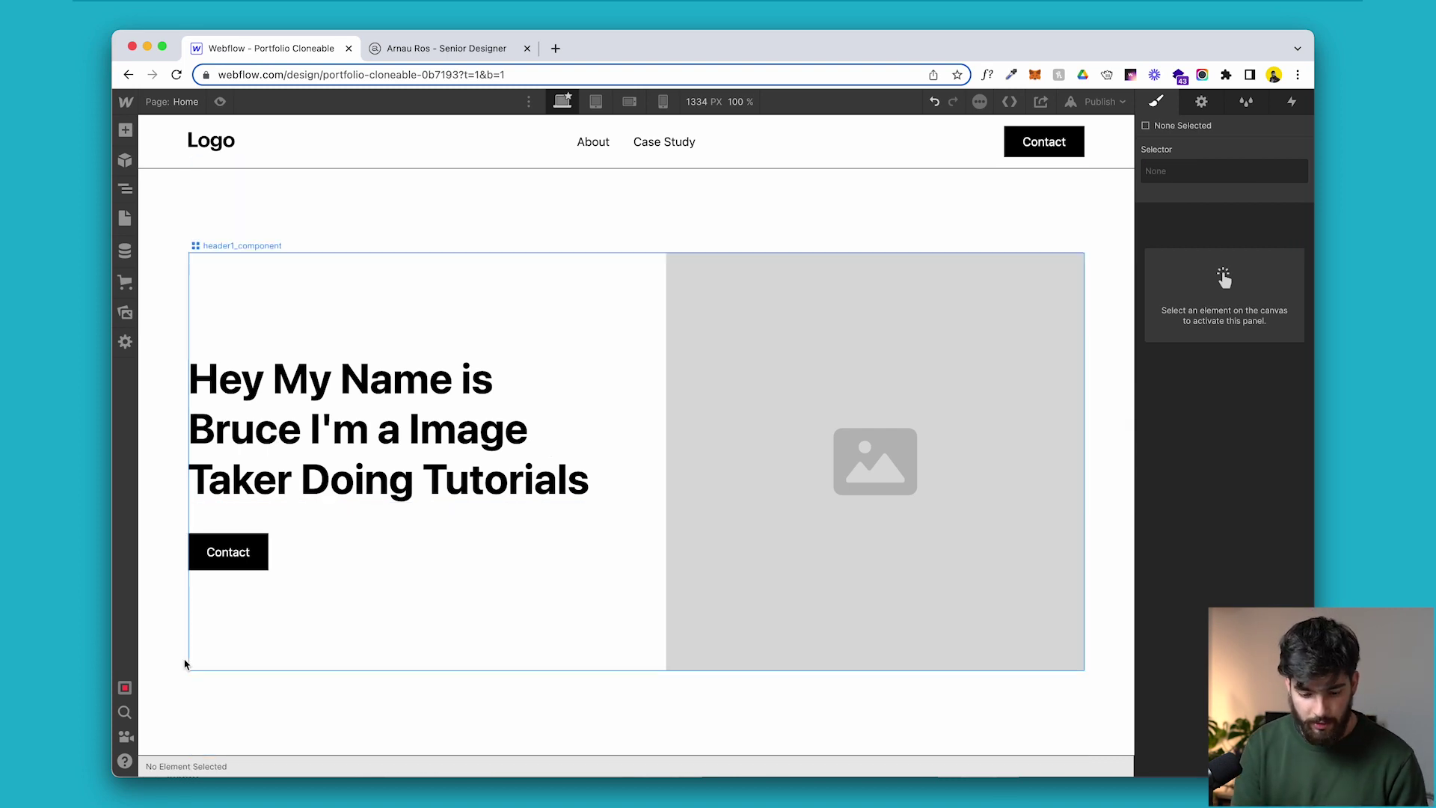
Duplicate the whole section-header1 hero section.
left_click(171, 305)
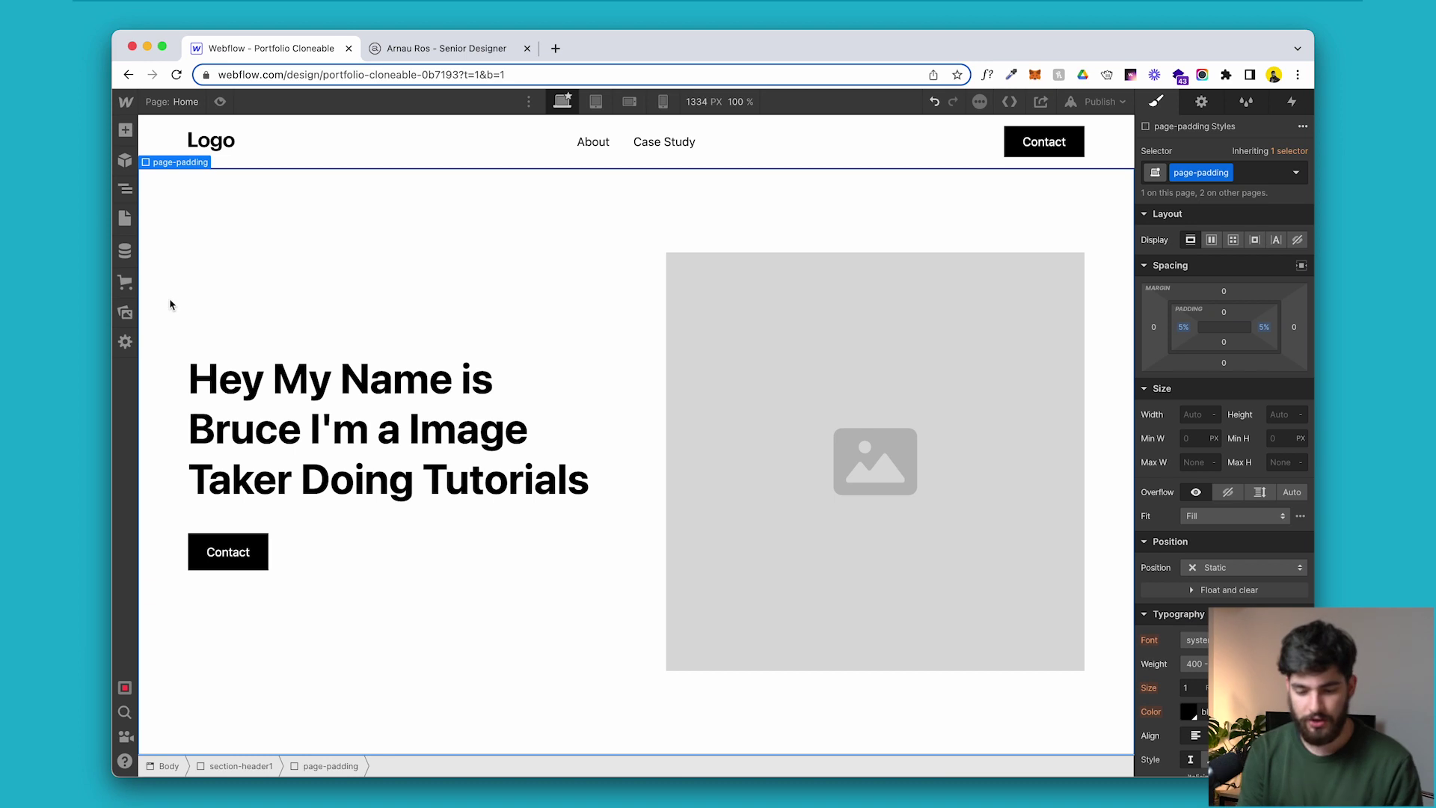
left_click(232, 766)
key("super+d")
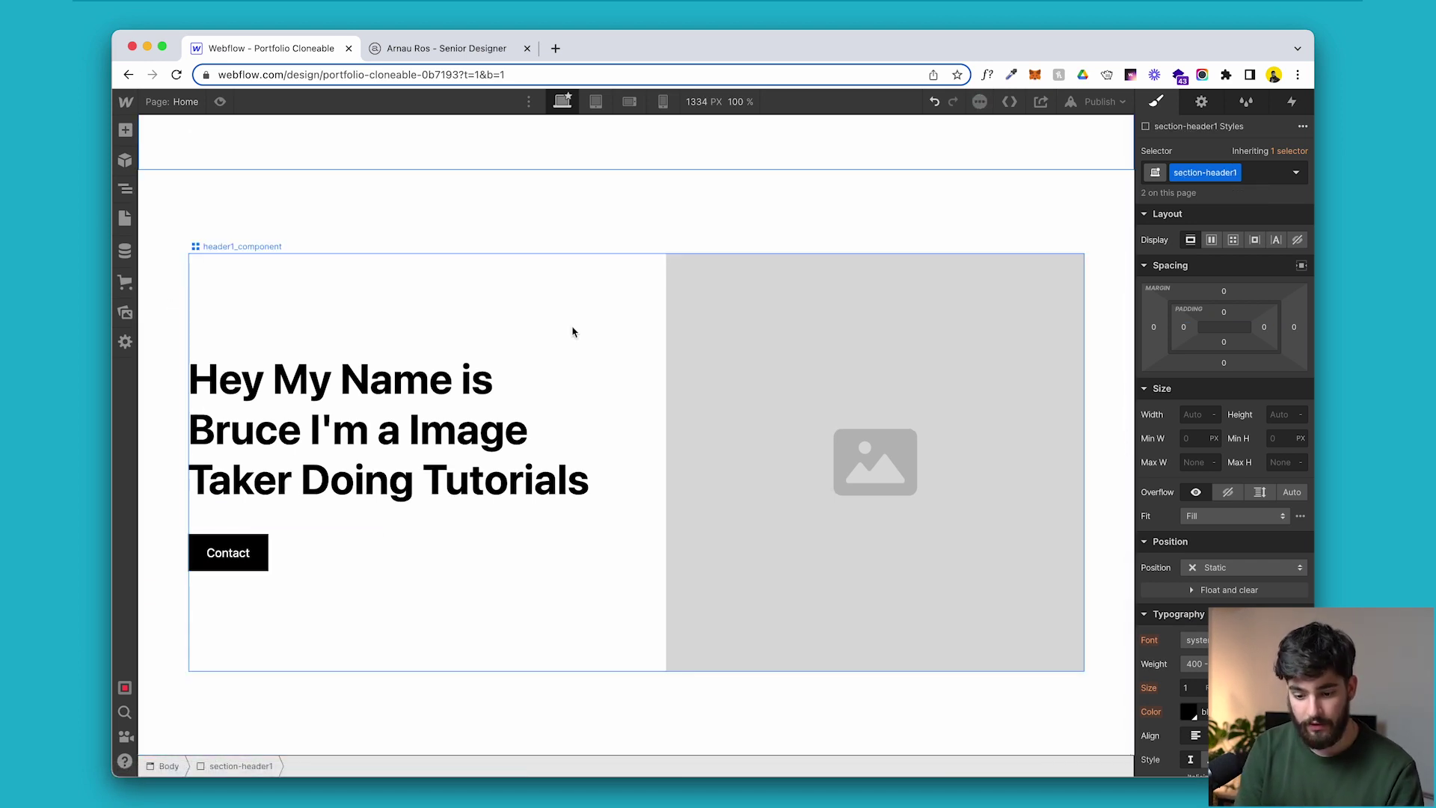
scroll(573, 332, "up", 2)
scroll(572, 332, "down", 1)
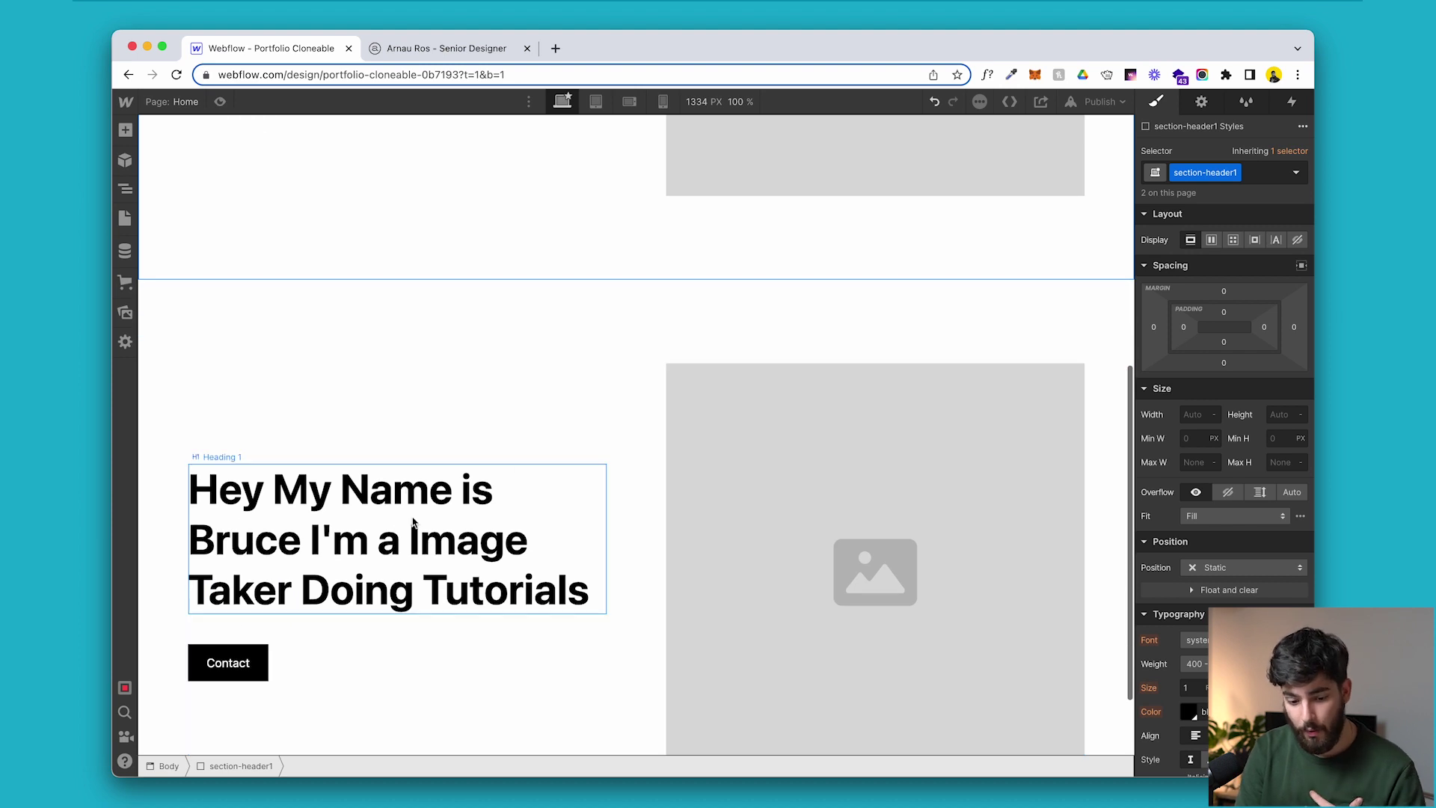
Delete the placeholder image and its header1_image-wrapper from the duplicated section.
left_click(809, 477)
key("Delete")
left_click(775, 572)
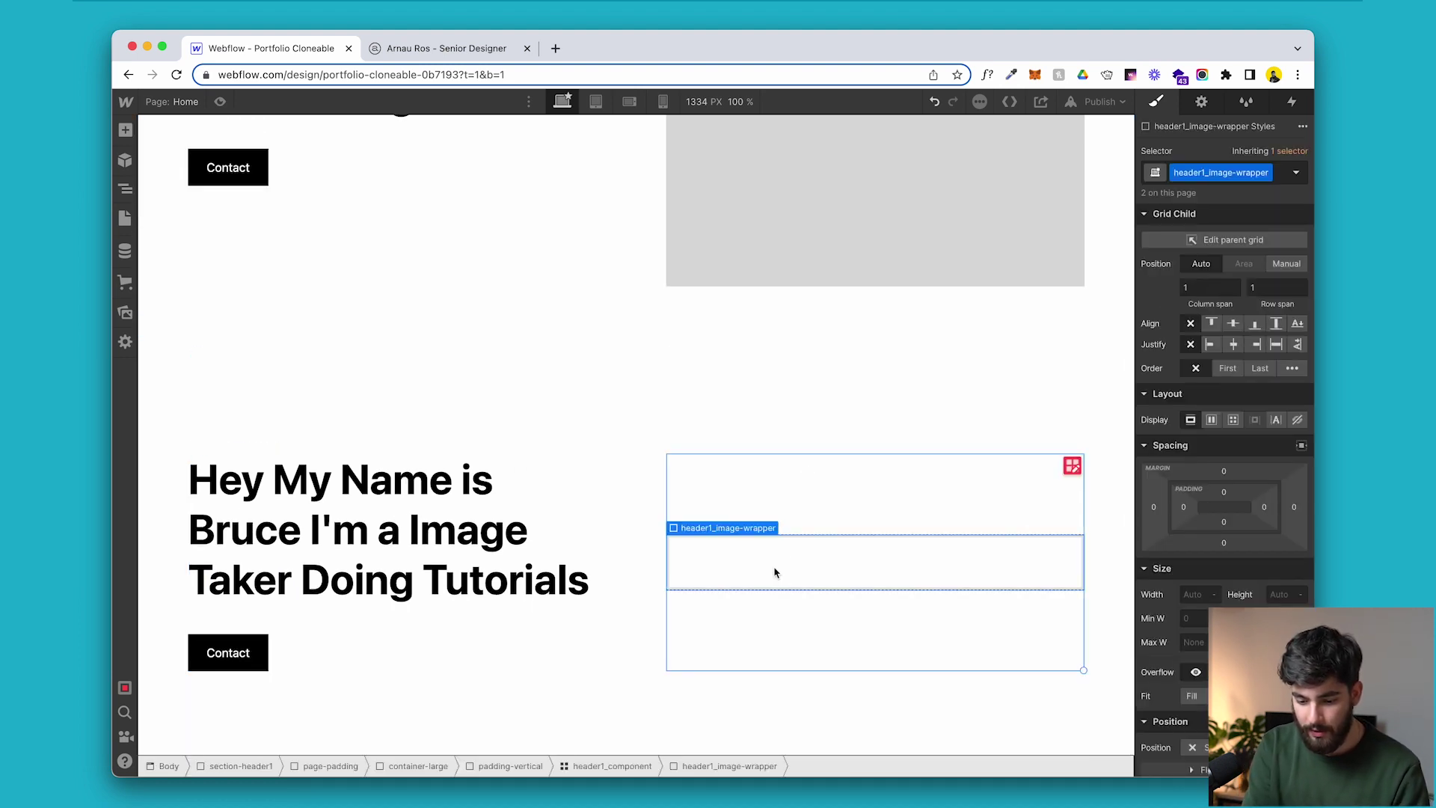
left_click(561, 619)
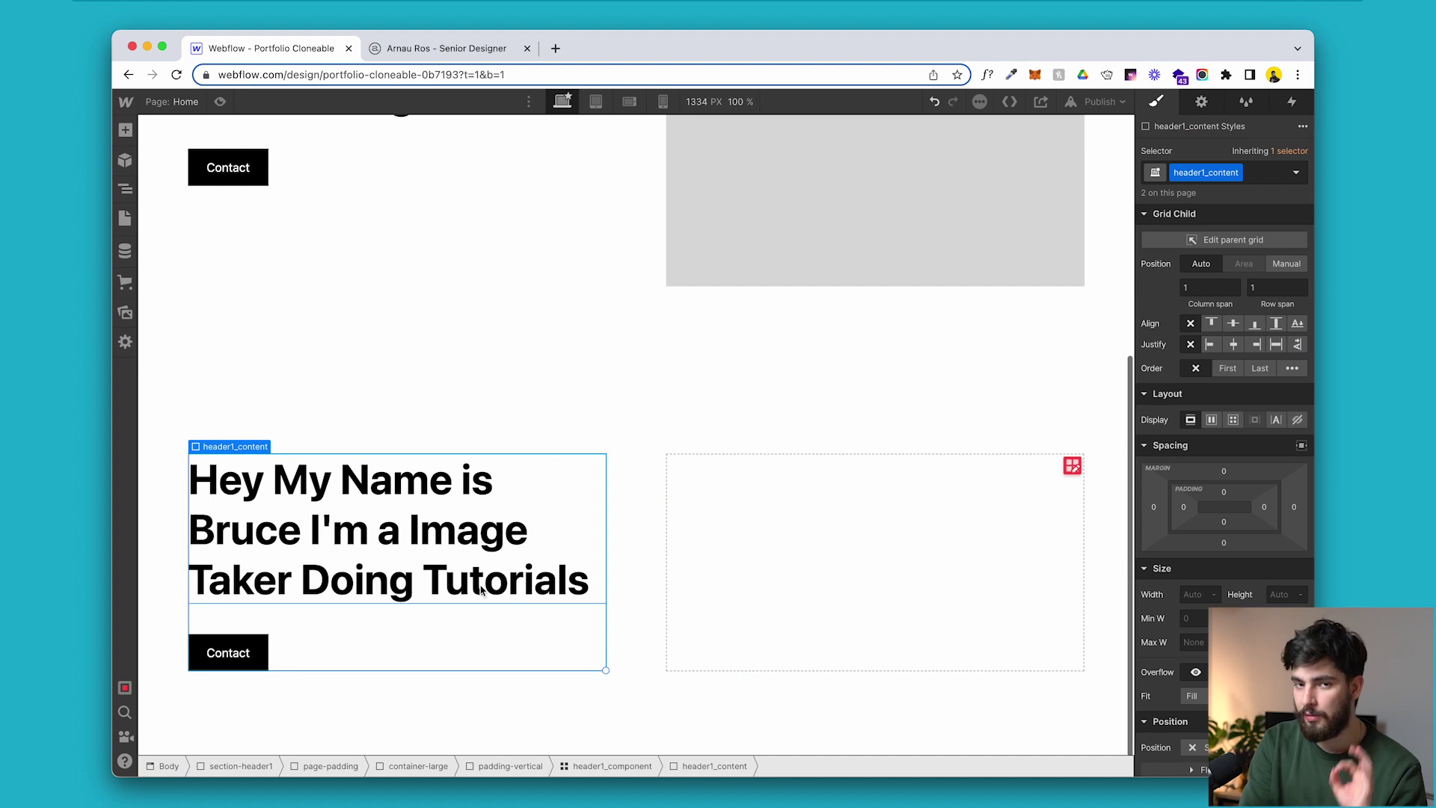
key("Delete")
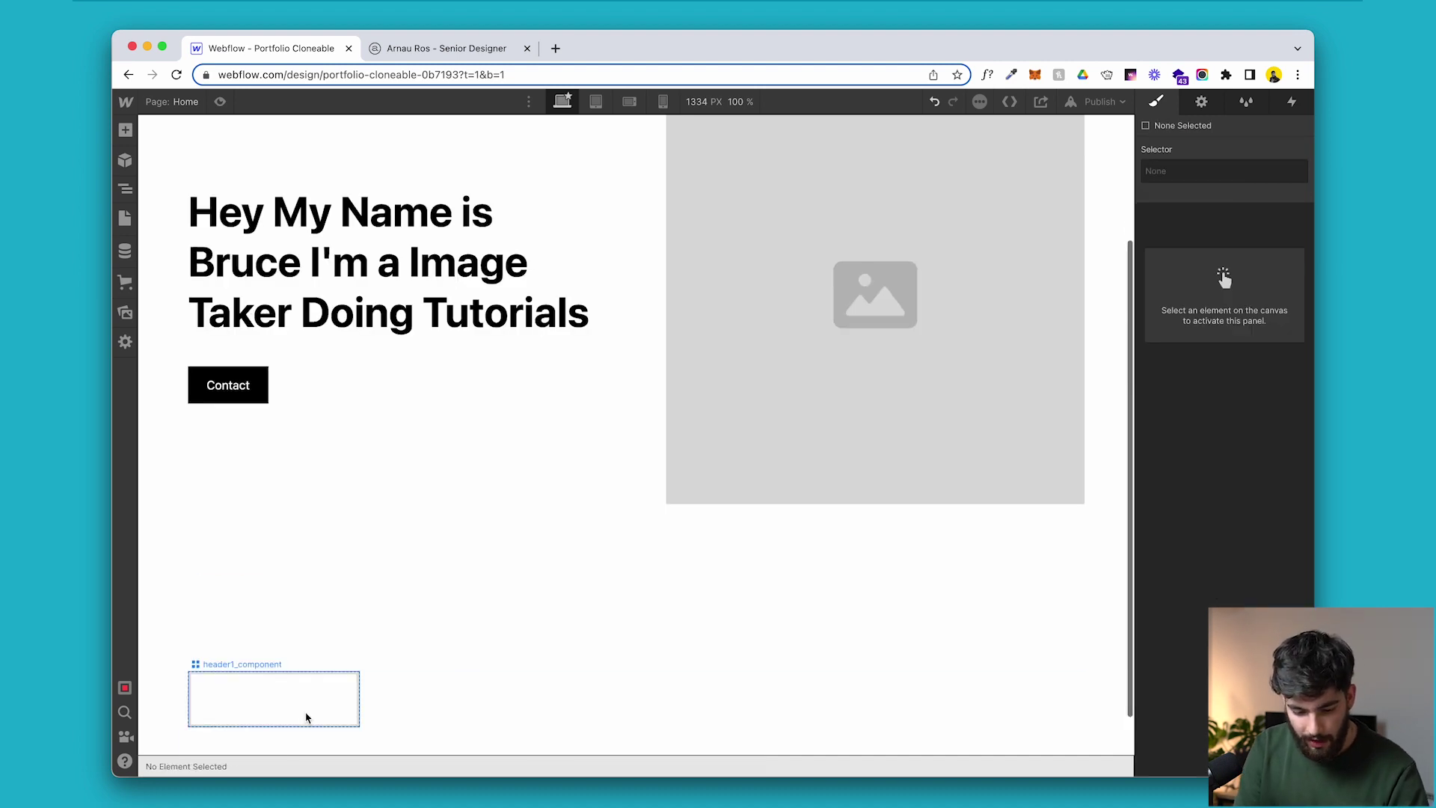
key("super+z")
Replace the heading in the duplicated section with a paragraph of placeholder text.
left_click(393, 700)
scroll(392, 701, "down", 3)
left_click(406, 622)
left_click(392, 544)
left_click(251, 447)
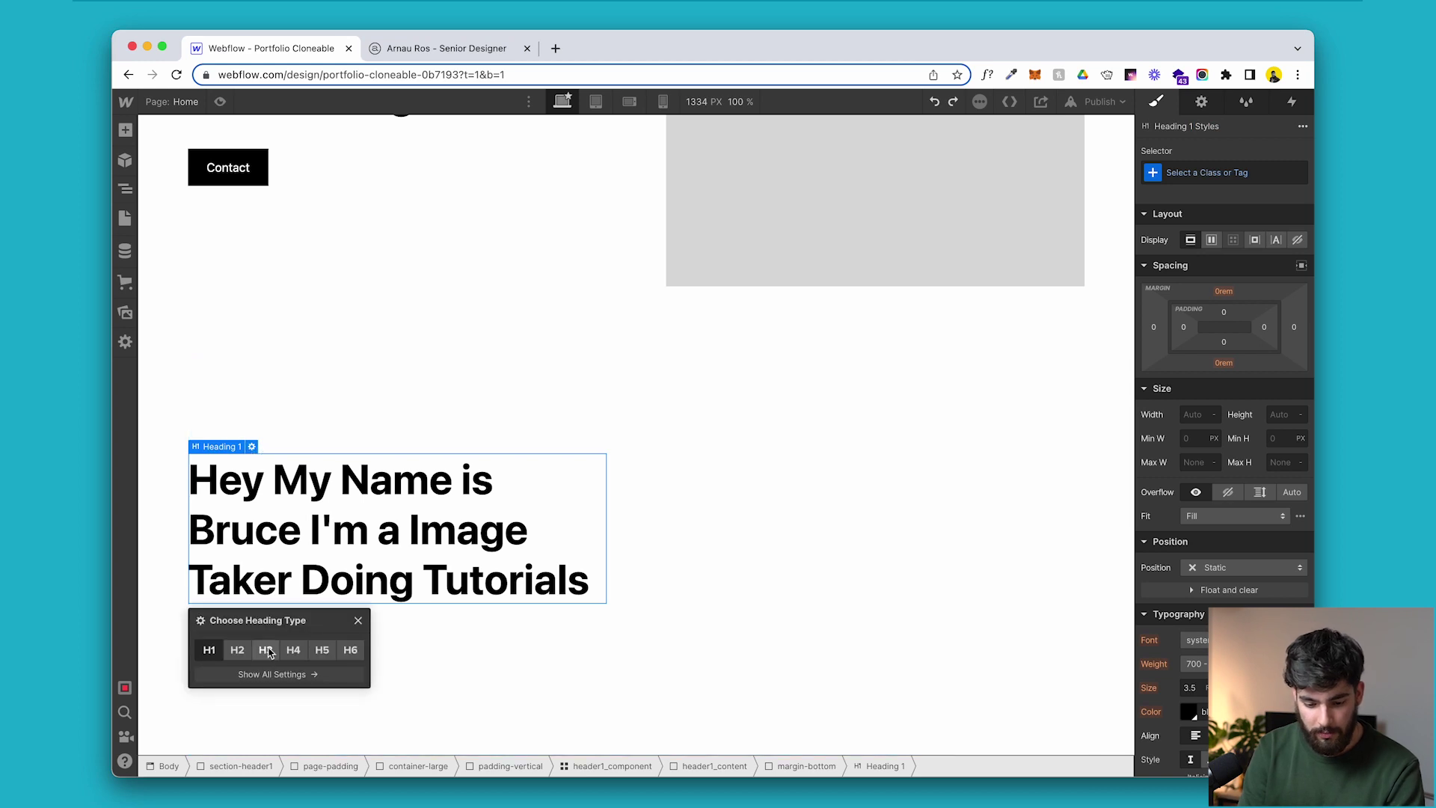
key("super+e")
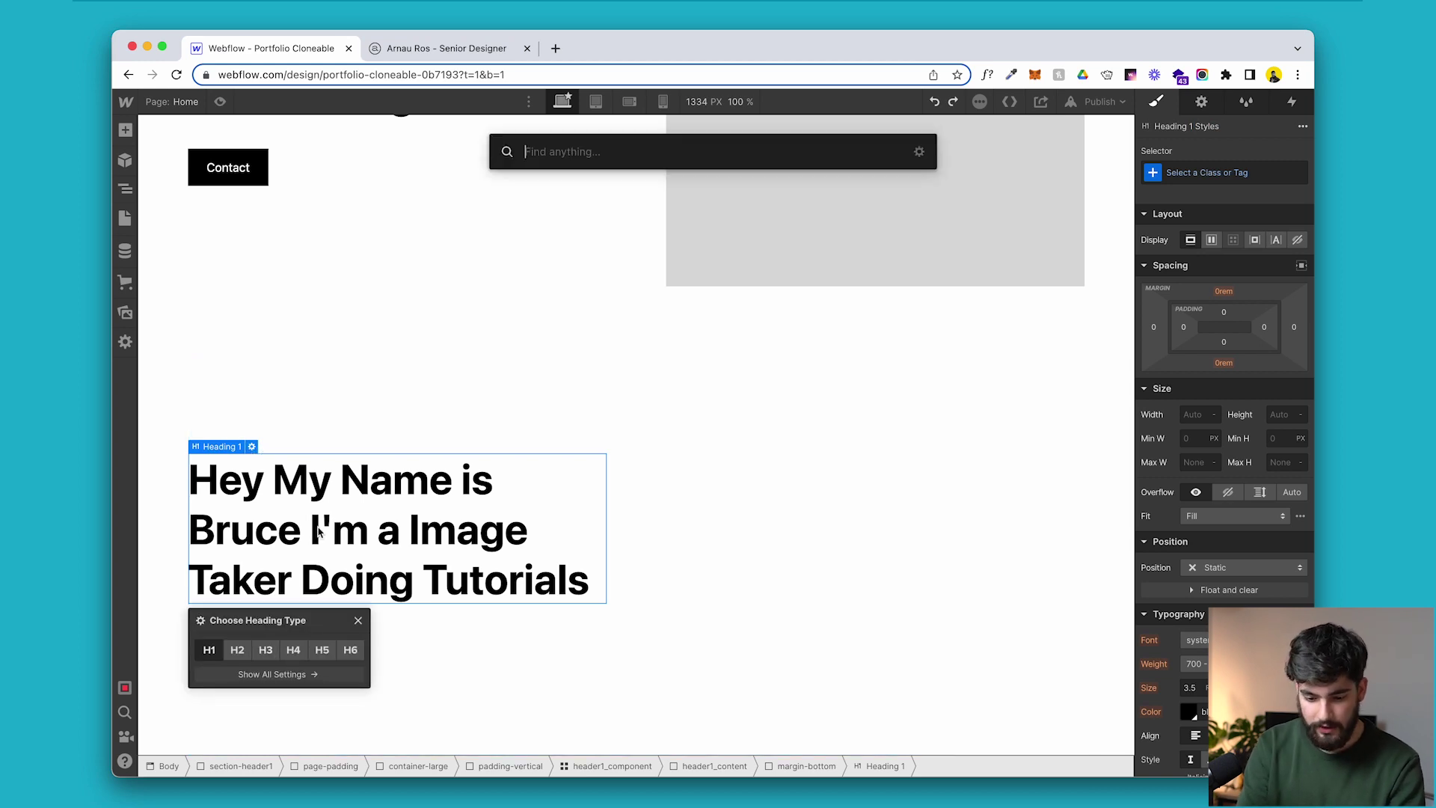
type("para")
key("Return")
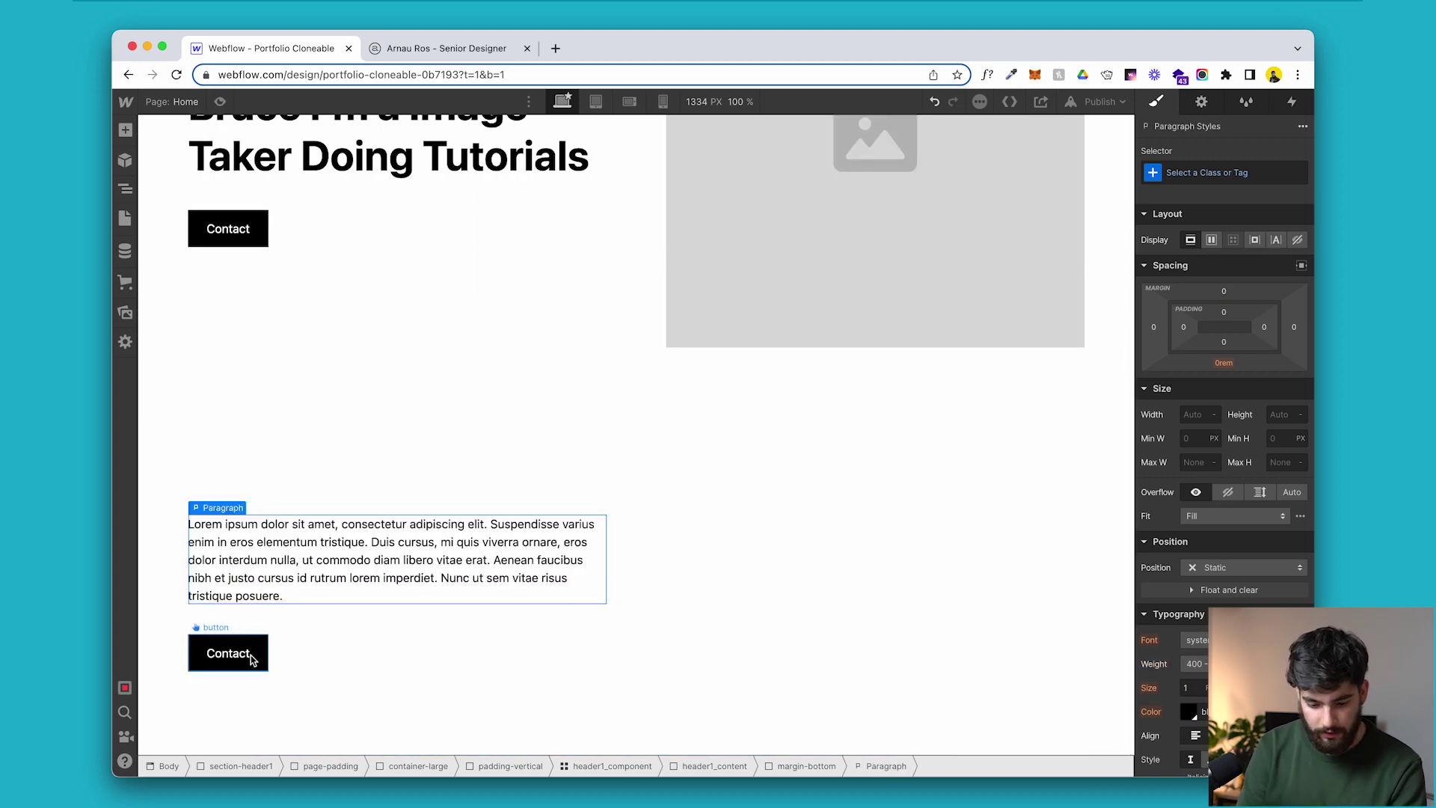
Delete the Contact button and its wrapper from the duplicated section and show the element outlines.
left_click(250, 660)
key("BackSpace")
left_click(228, 660)
key("BackSpace")
key("super+shift+e")
Add a div block to the empty second column of the duplicated section and nest another div block inside it.
left_click(840, 644)
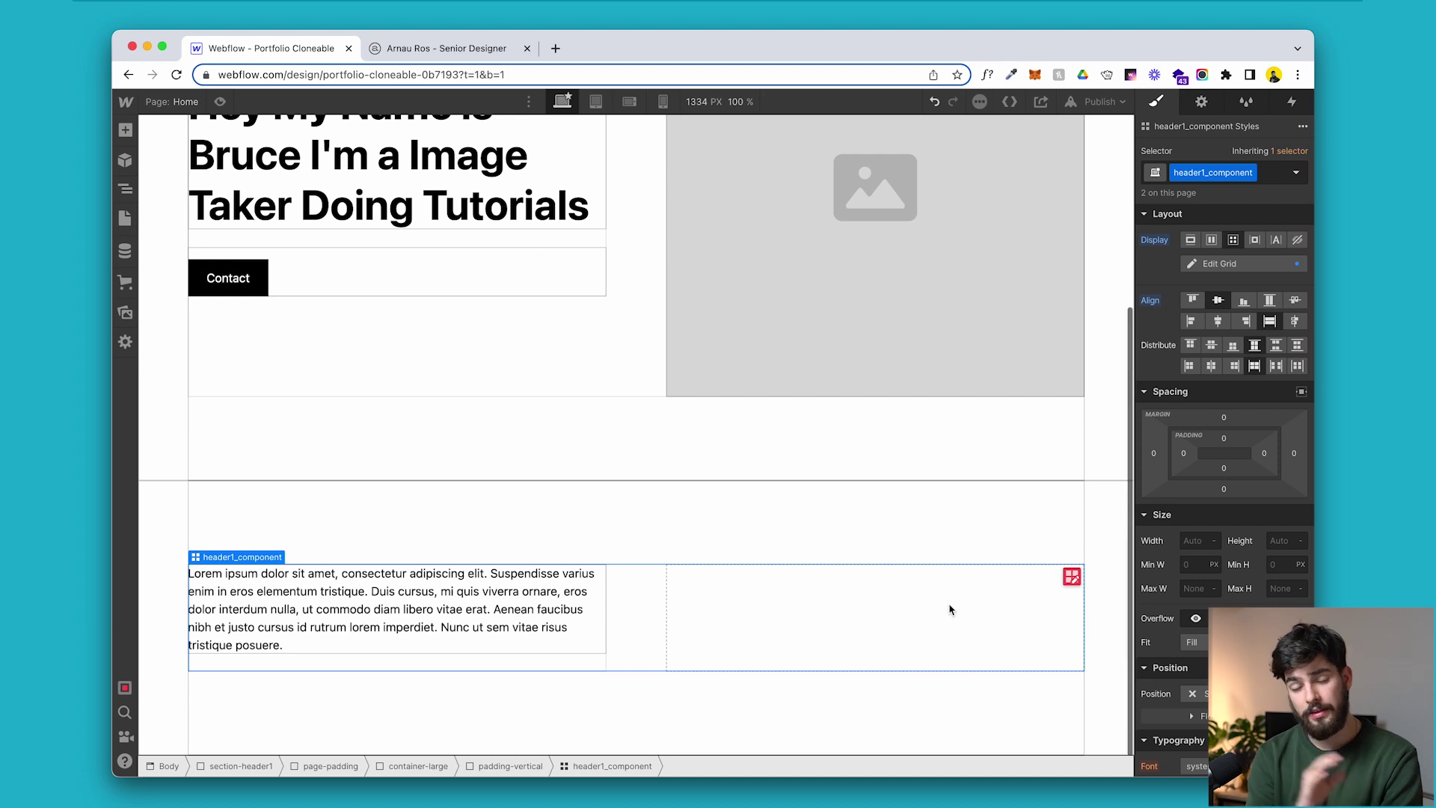
key("super+e")
type("d")
key("Return")
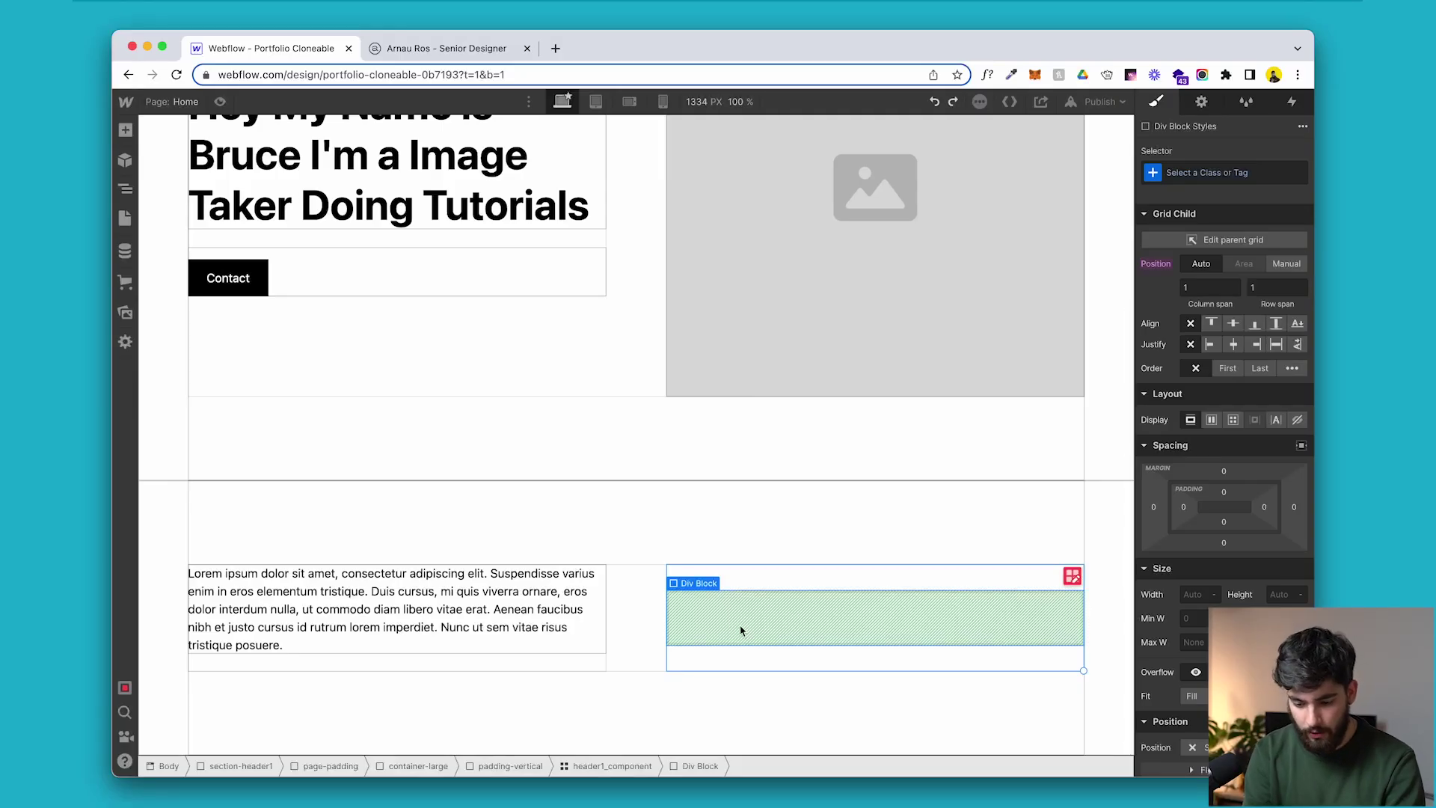
key("super+e")
type("div")
key("Return")
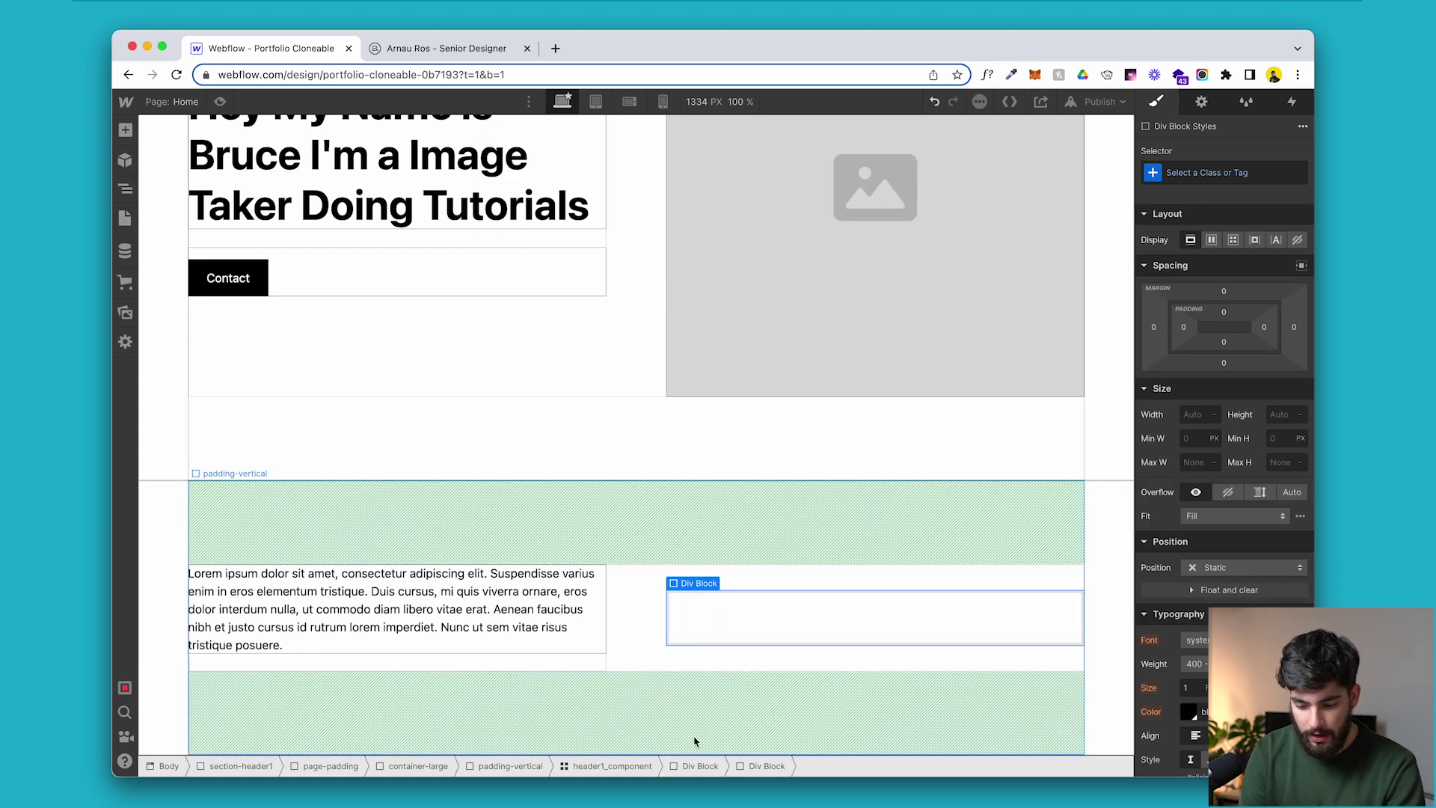
Copy the nested div block and paste it three times within the second column.
key("super+c")
key("super+v")
key("super+v")
key("super+v")
Add the combo class "top" to the duplicated section's header1_component and align its grid content to the top.
scroll(607, 596, "down", 3)
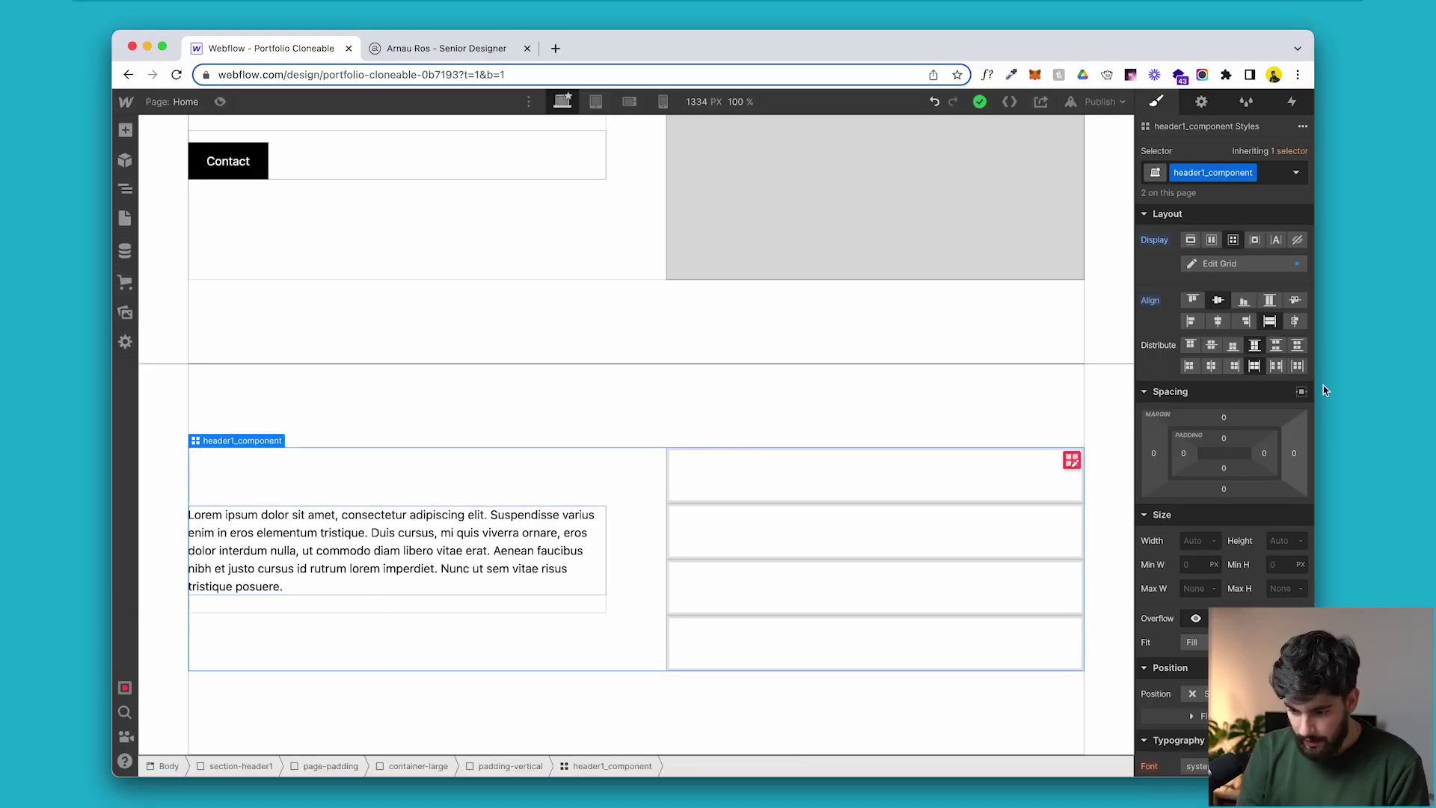
left_click(1192, 300)
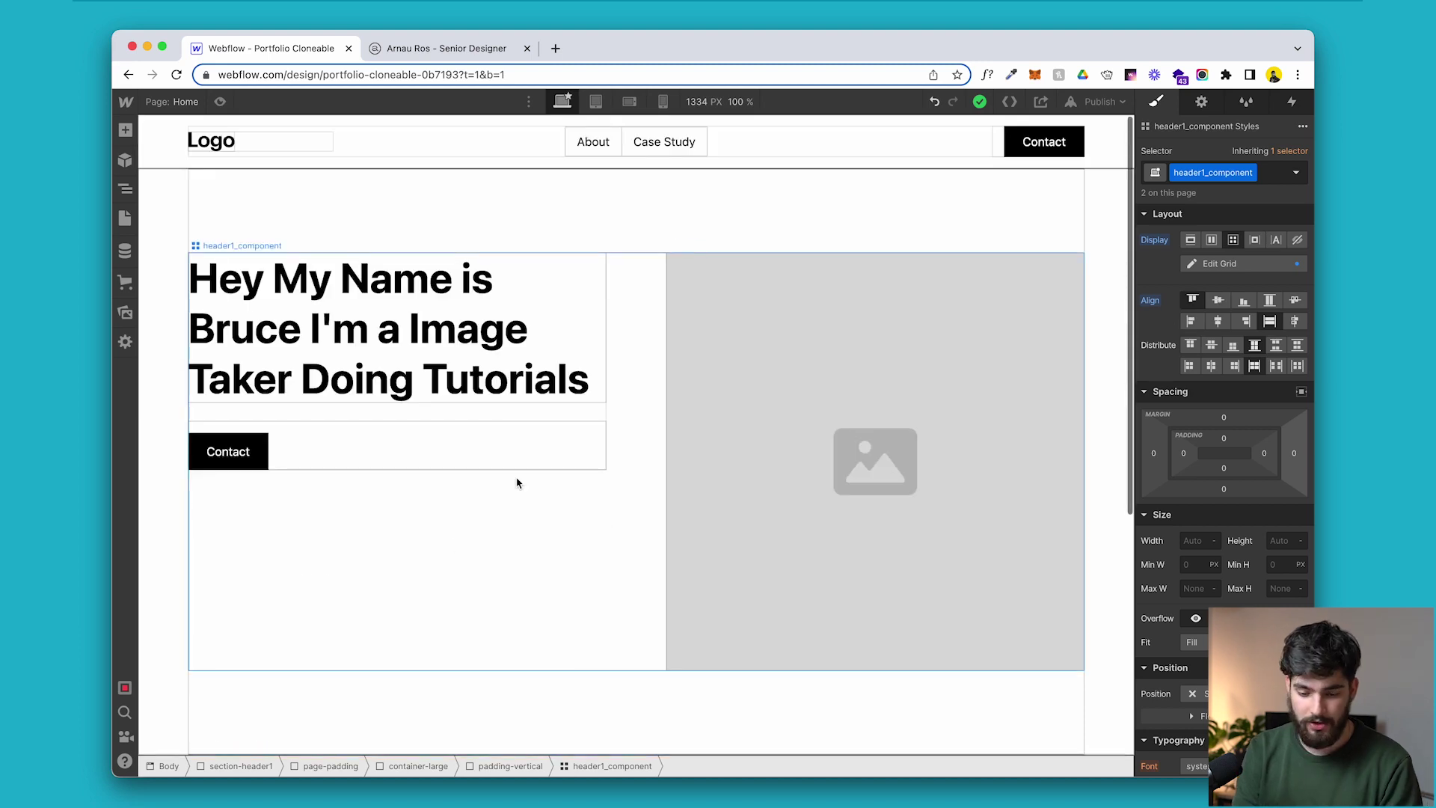
key("ctrl+z")
left_click(1262, 169)
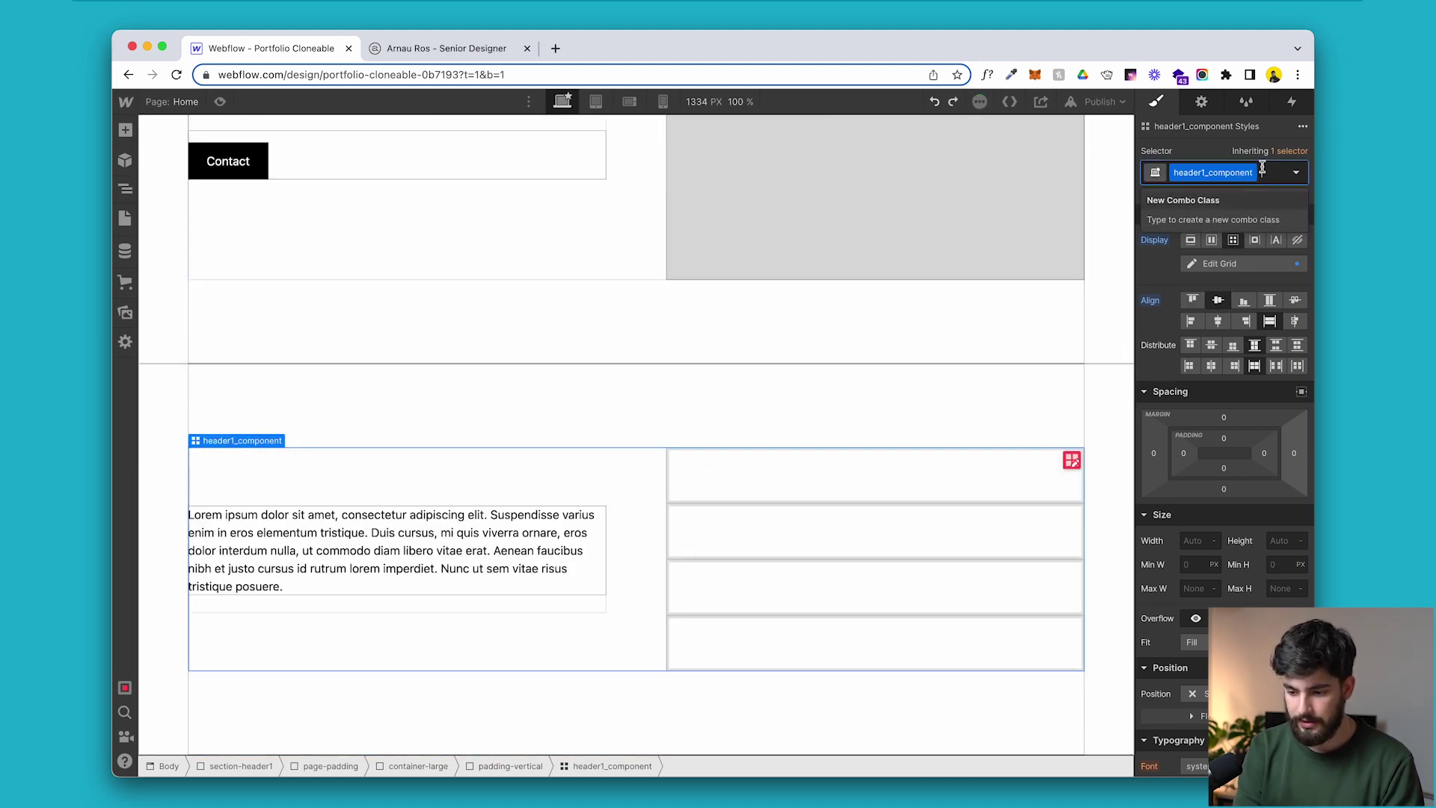
key("Escape")
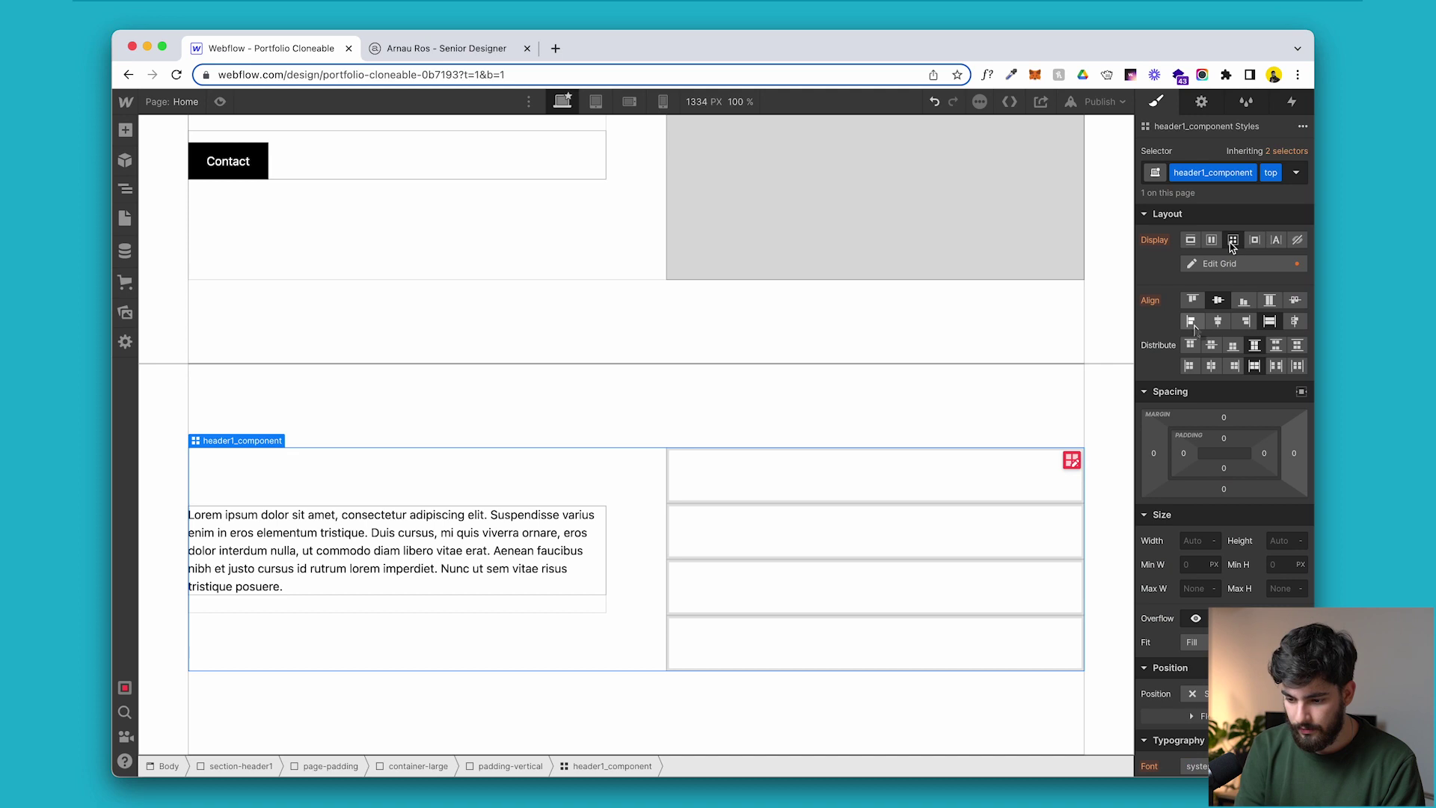
key("ctrl+shift+z")
Insert a heading into the first nested div block and set its type to H5.
left_click(757, 480)
key("super+e")
type("head")
key("Return")
left_click(799, 549)
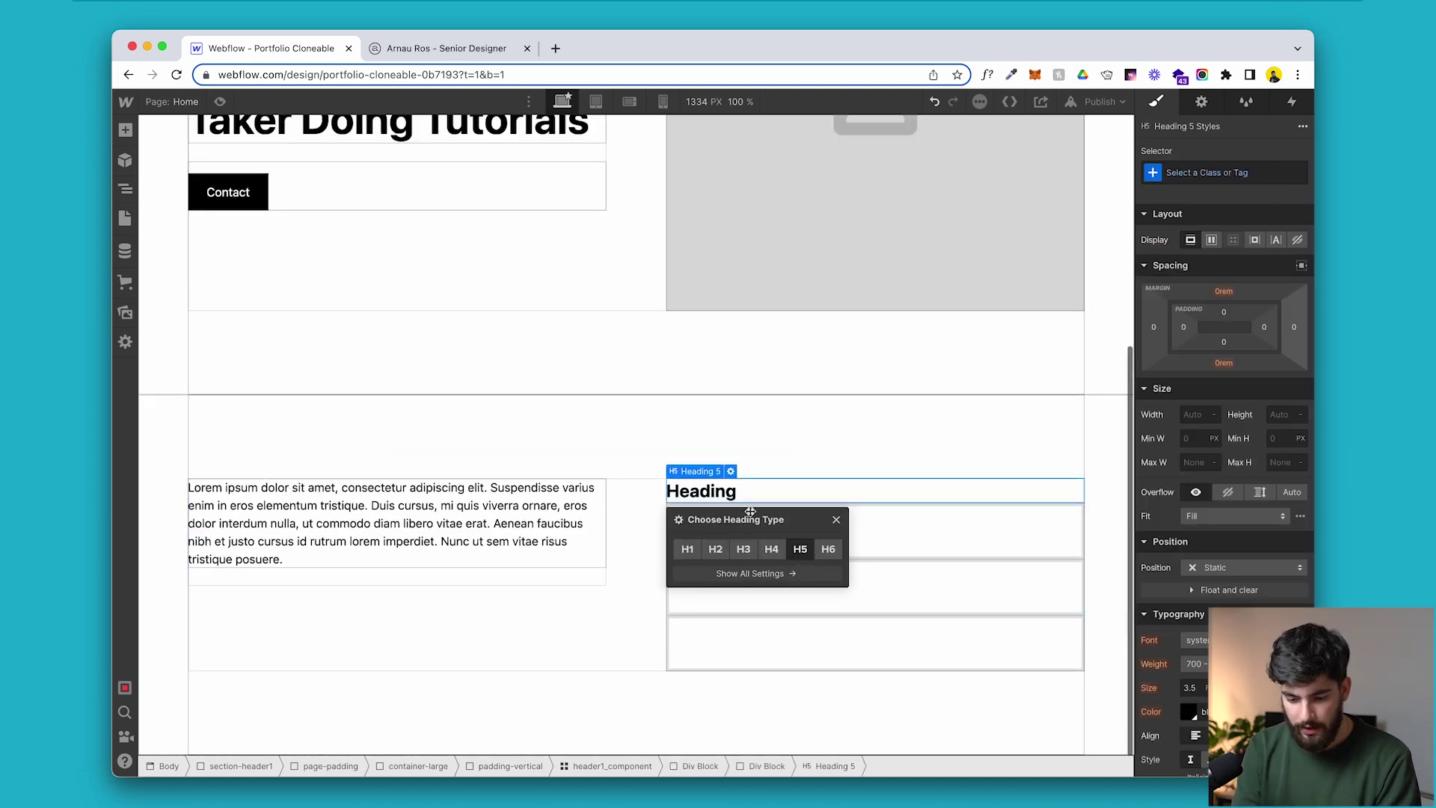
Change the new H5 heading's text to "Designer at Workplace".
double_click(732, 490)
type("De")
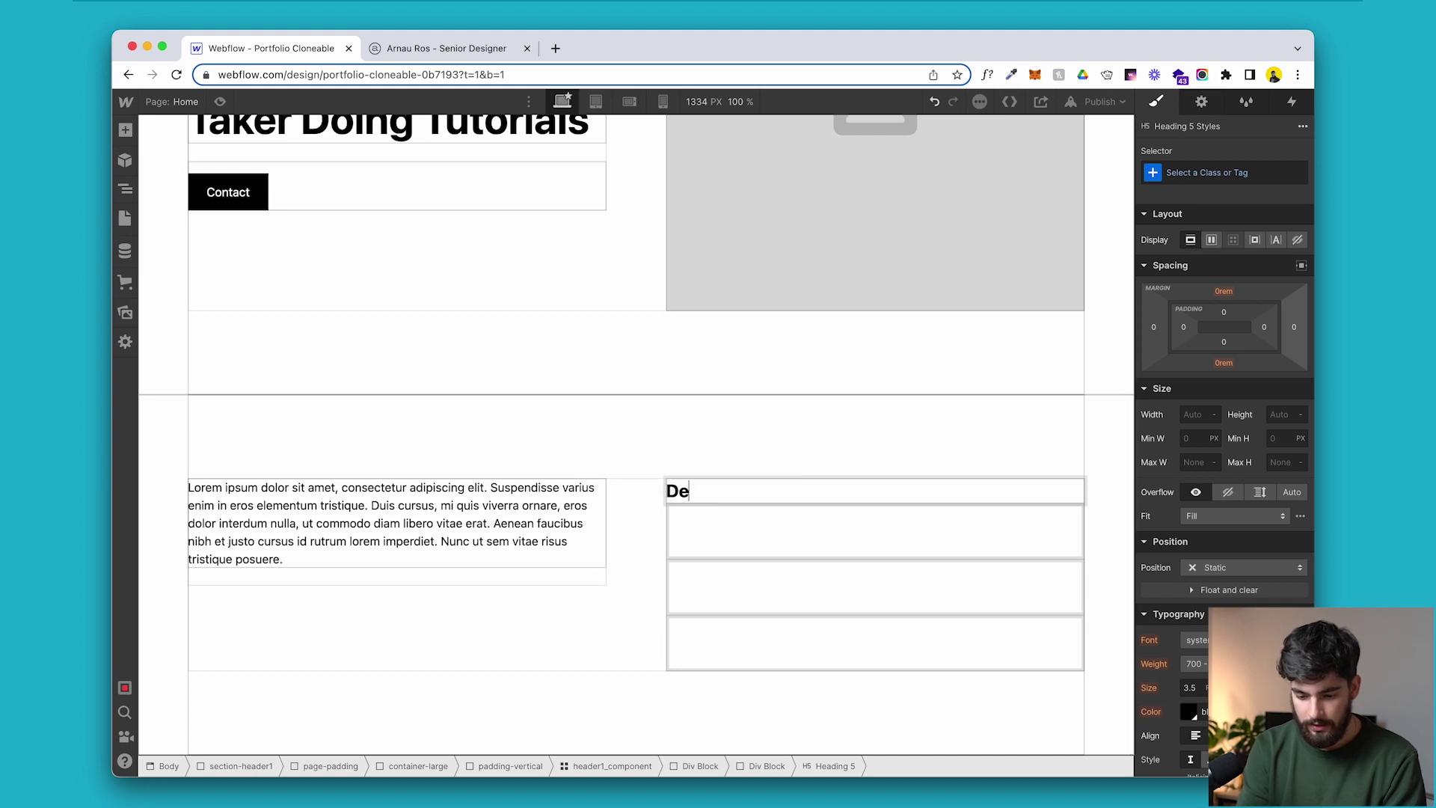
type("signer at wor")
key("BackSpace")
key("BackSpace")
key("BackSpace")
type("Workplac")
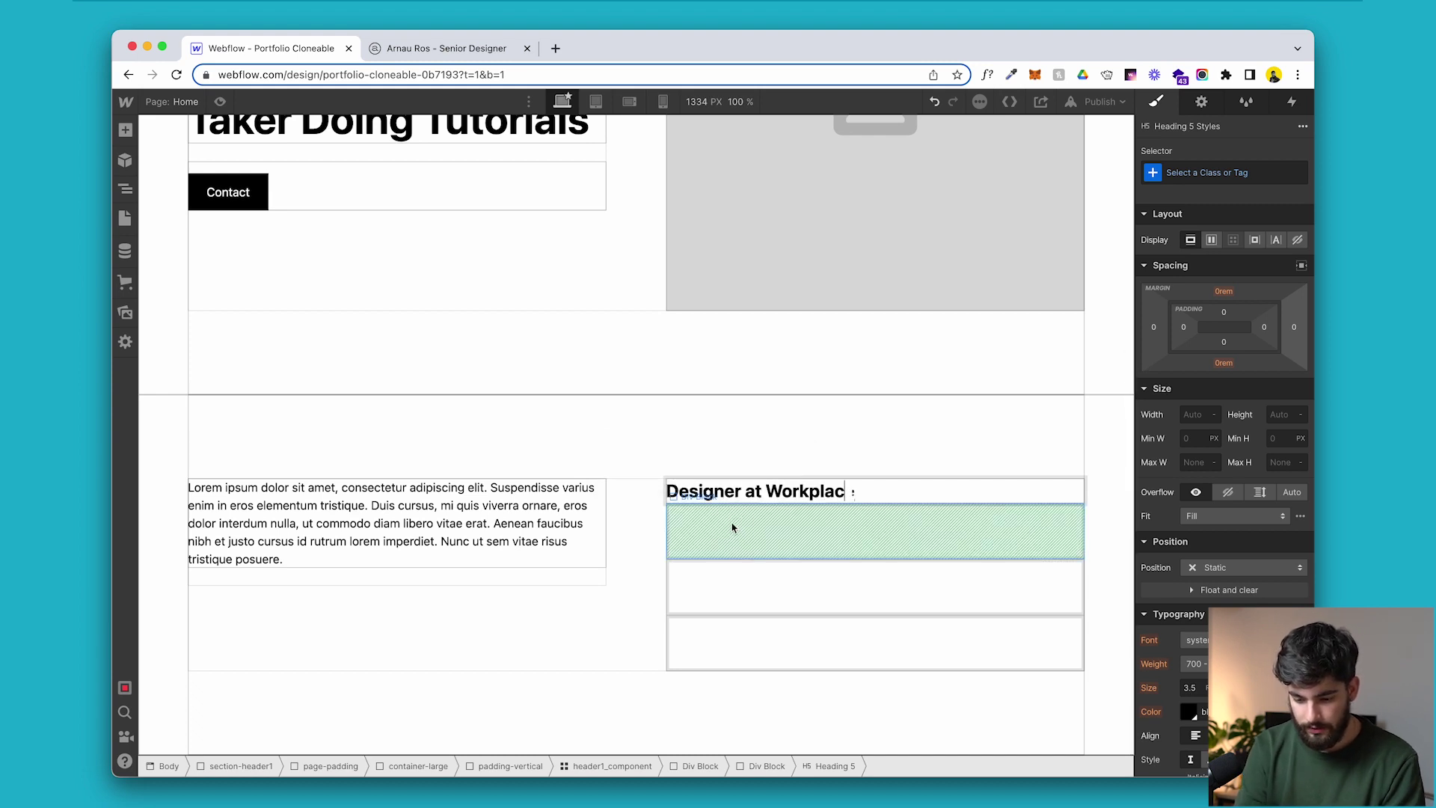
key("BackSpace")
Delete the empty div blocks below the "Designer at Workplace" heading.
left_click(738, 611)
key("BackSpace")
left_click(737, 612)
key("BackSpace")
Insert a paragraph directly below the "Designer at Workplace" heading.
left_click(861, 580)
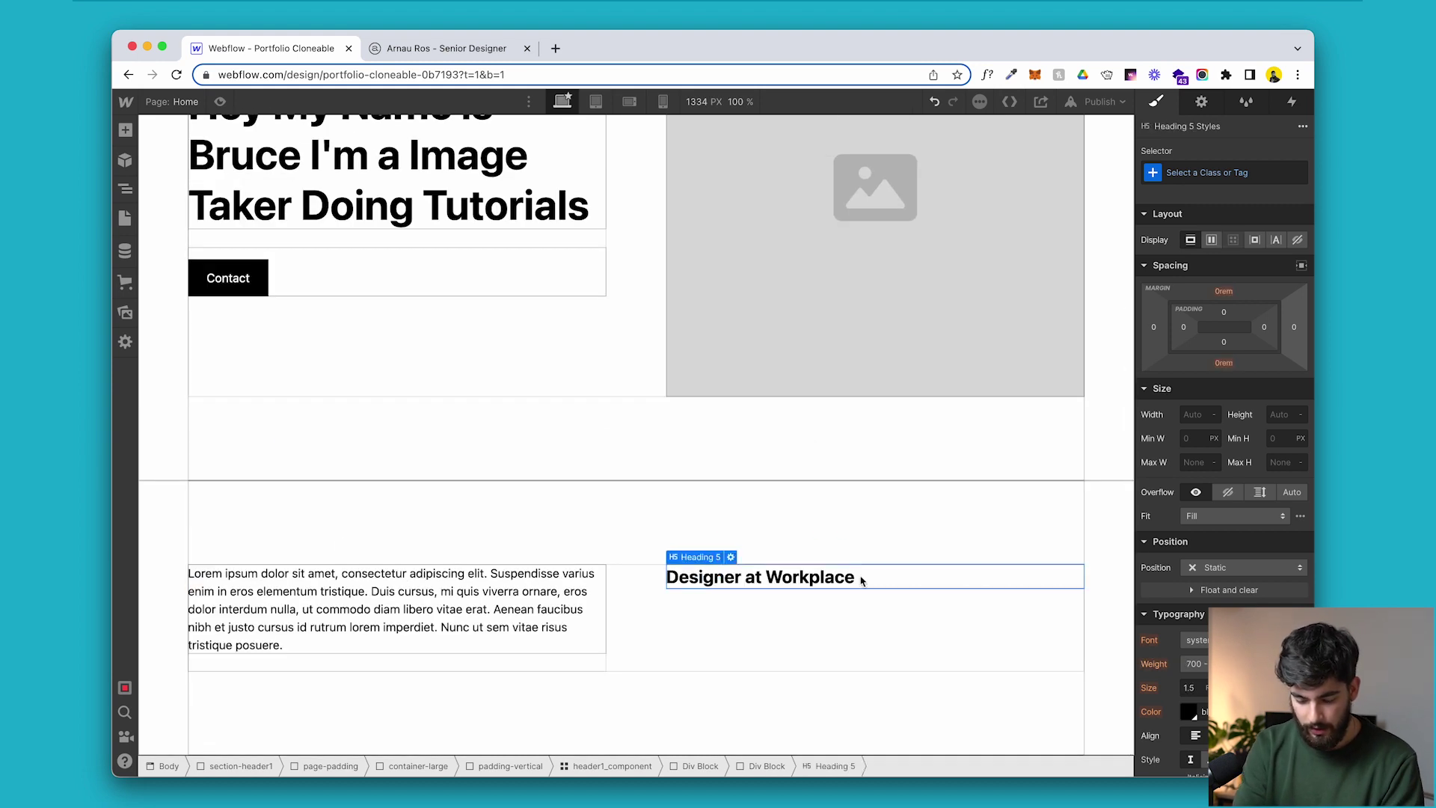
key("super+k")
type("para")
key("Return")
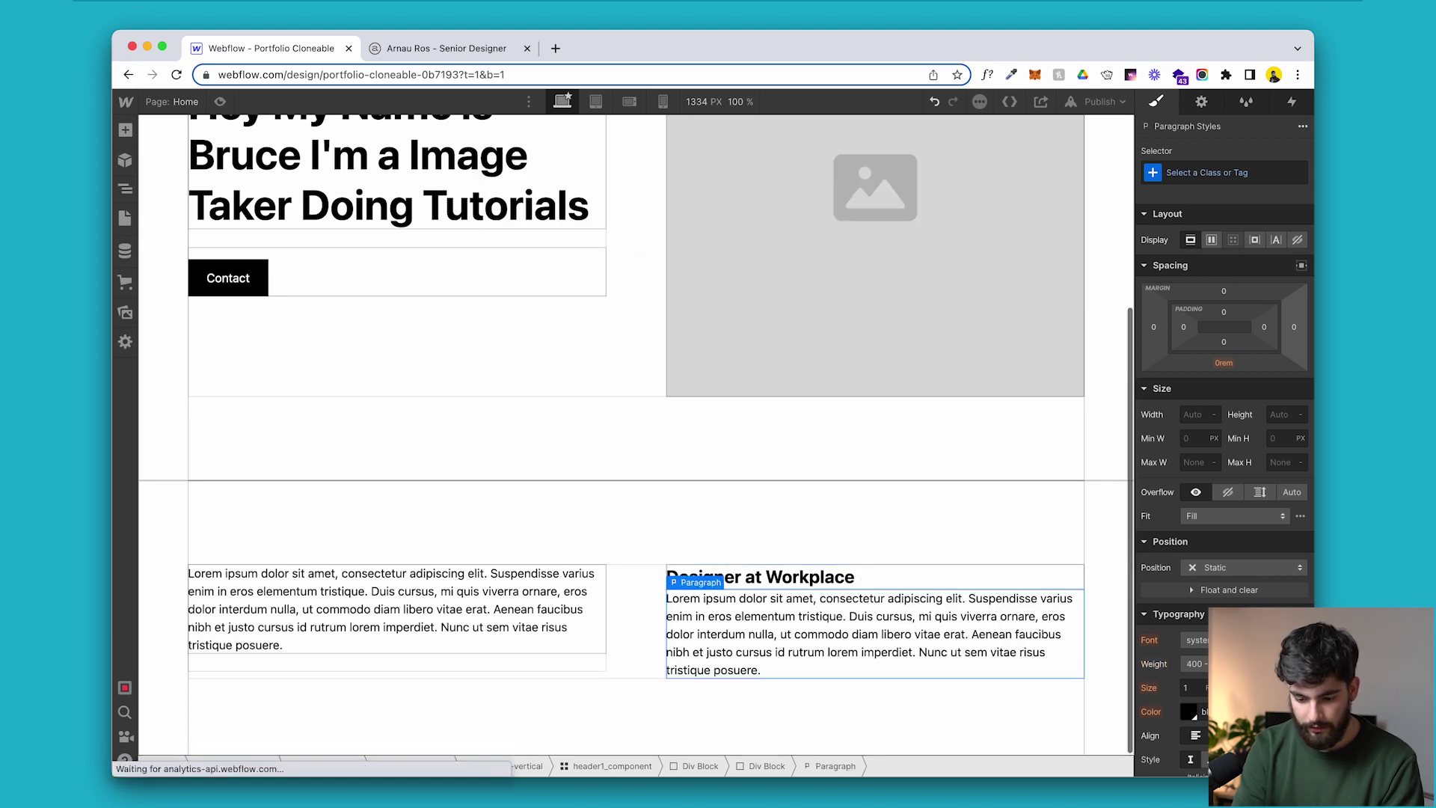
Set the bottom margin of the "Designer at Workplace" heading to 1 rem.
left_click(836, 585)
left_click(1224, 362)
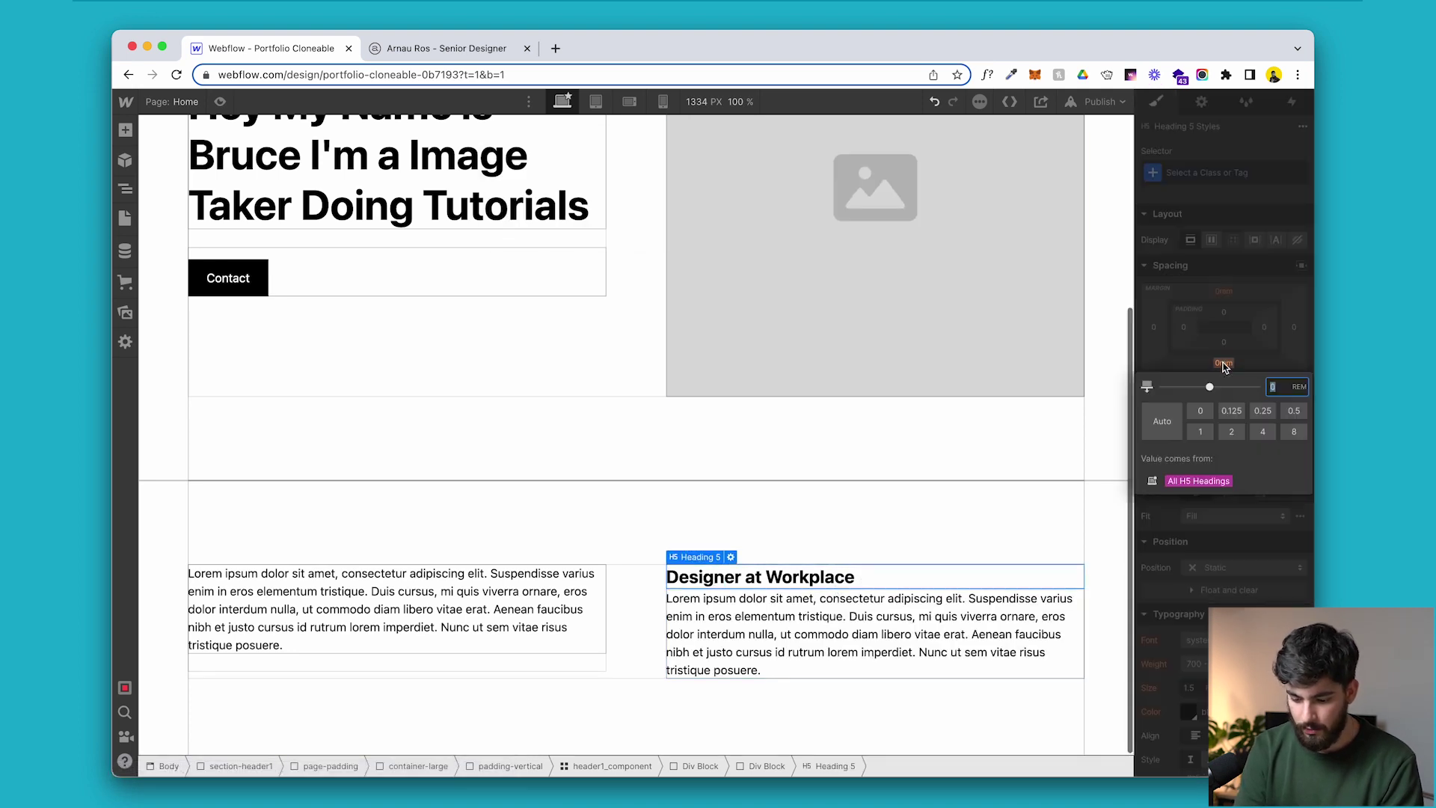
type("1")
key("Return")
Replace the job paragraph's text with "2020 - 2022 Crucial designer at Workplace, they wouldn't have lived without my work!".
double_click(794, 649)
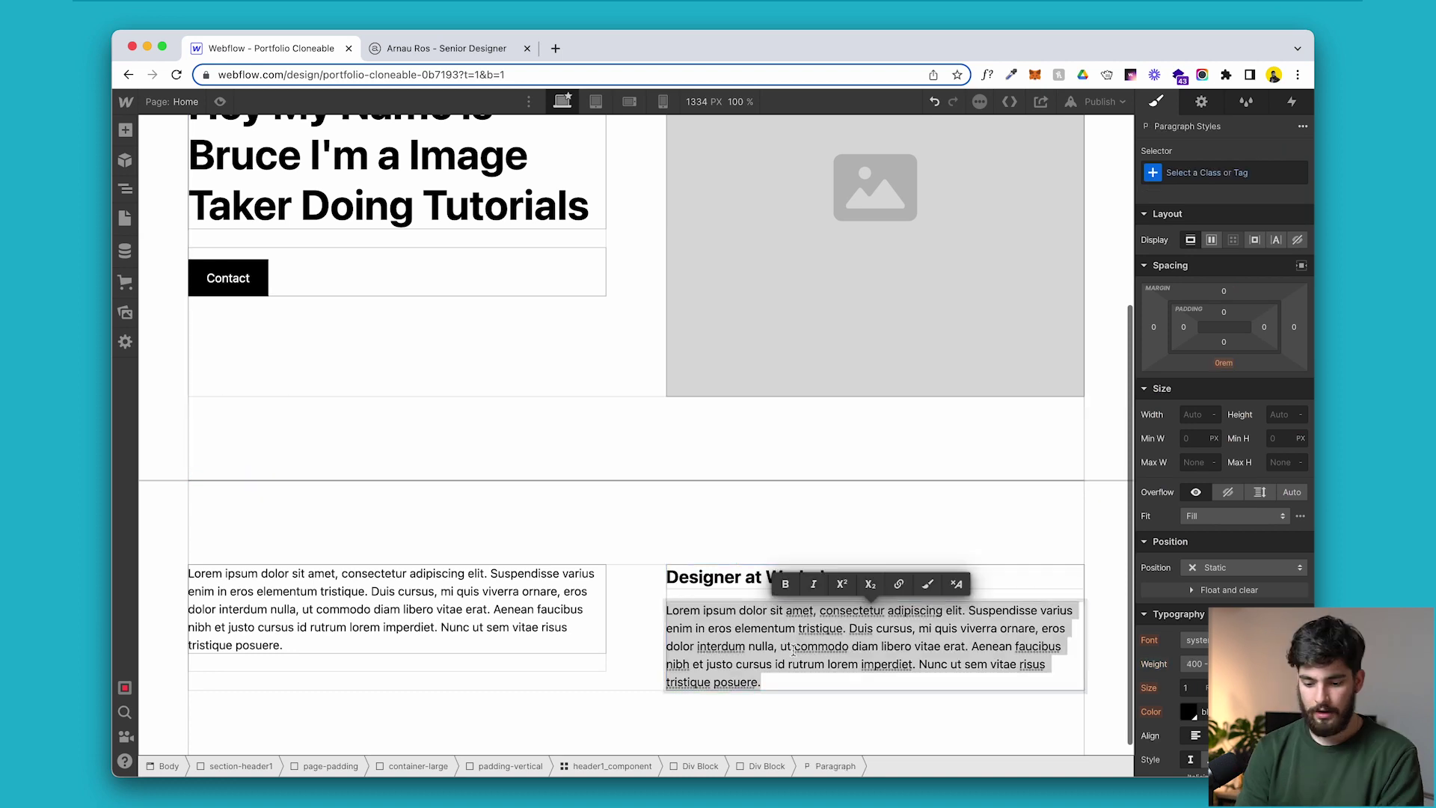
type("20")
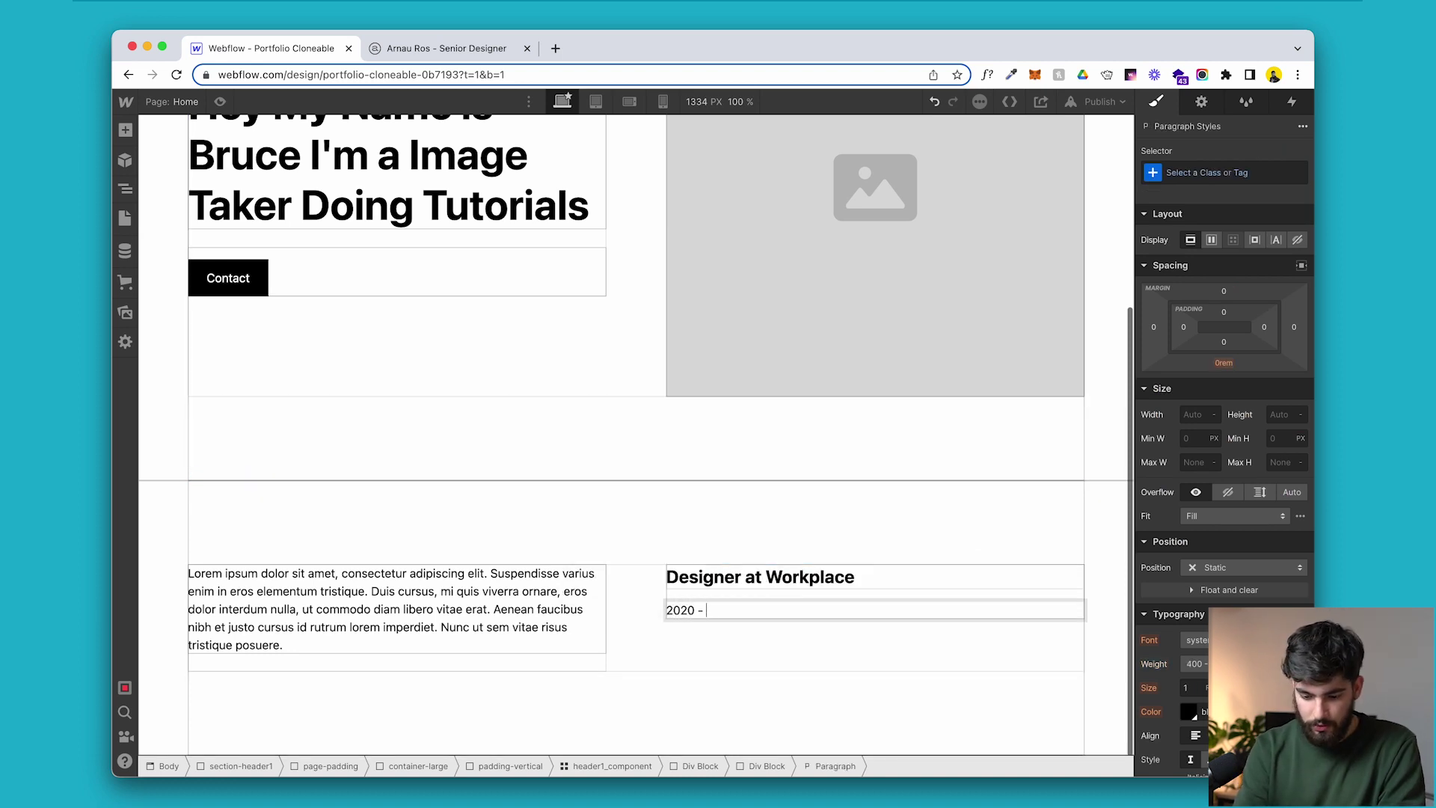
type("20 - 2022 Crucial des")
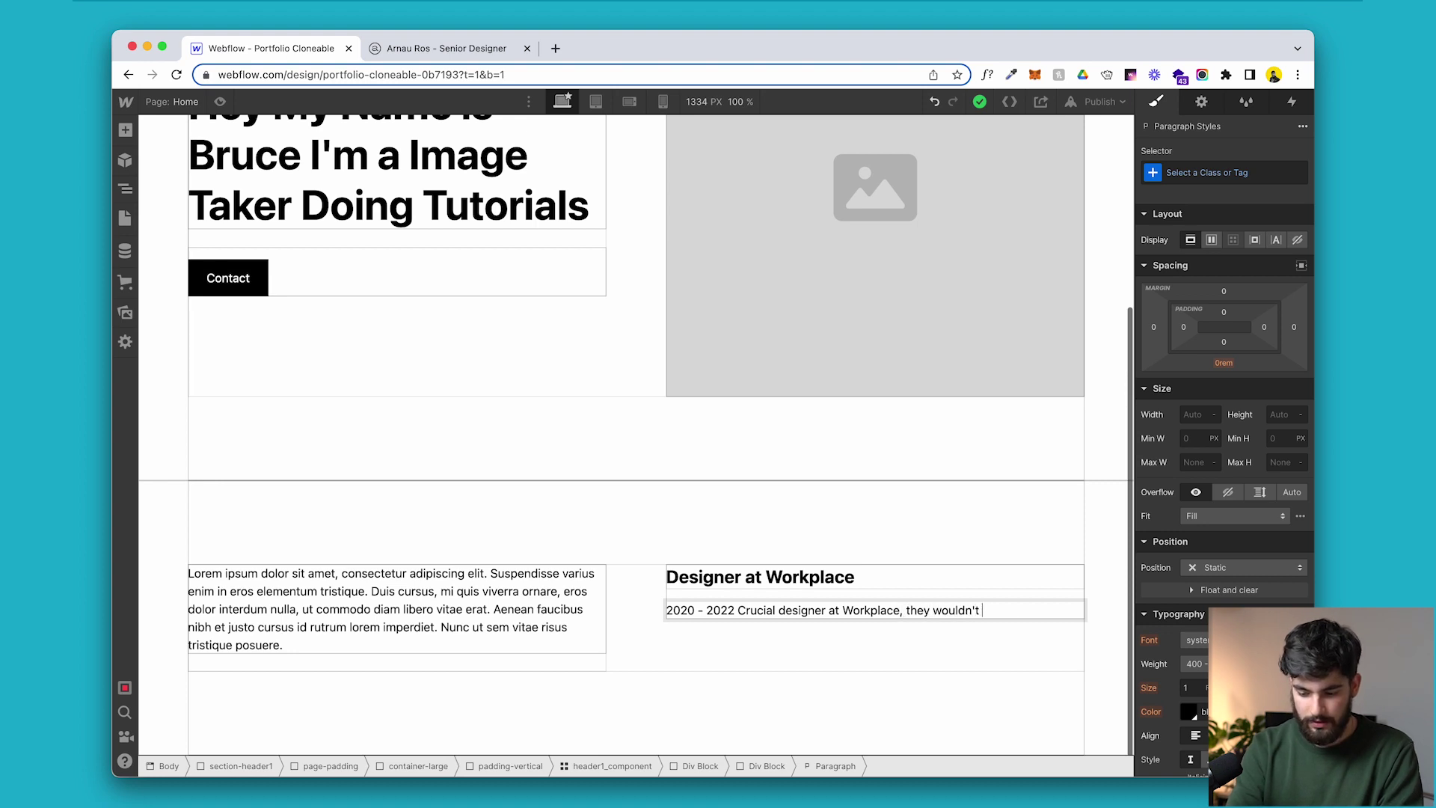
type("ut my work!")
Copy the closing Lorem ipsum text from the first column's paragraph and paste it at the end of the job description.
left_click_drag(906, 611, 1079, 610)
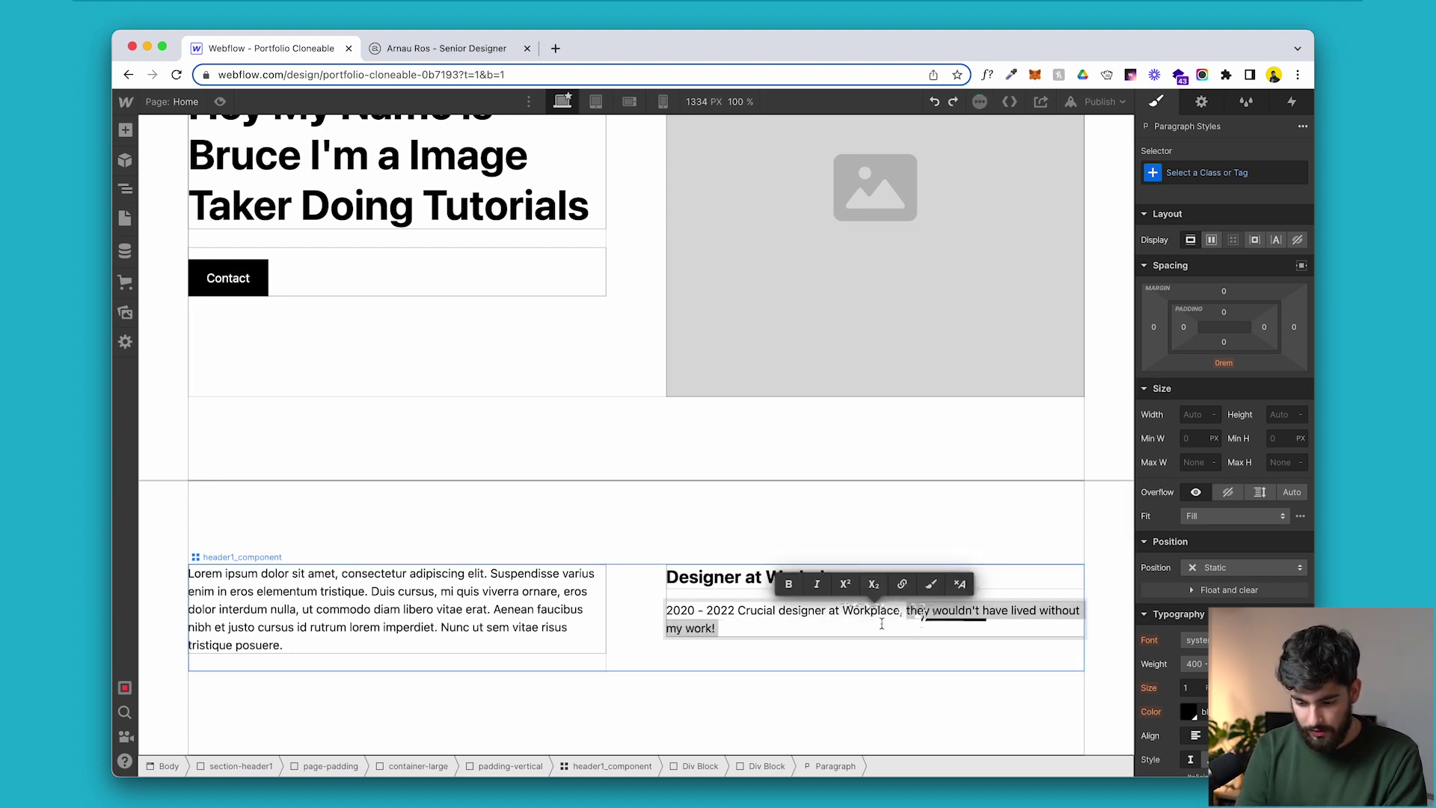
left_click(483, 615)
left_click_drag(418, 638, 417, 628)
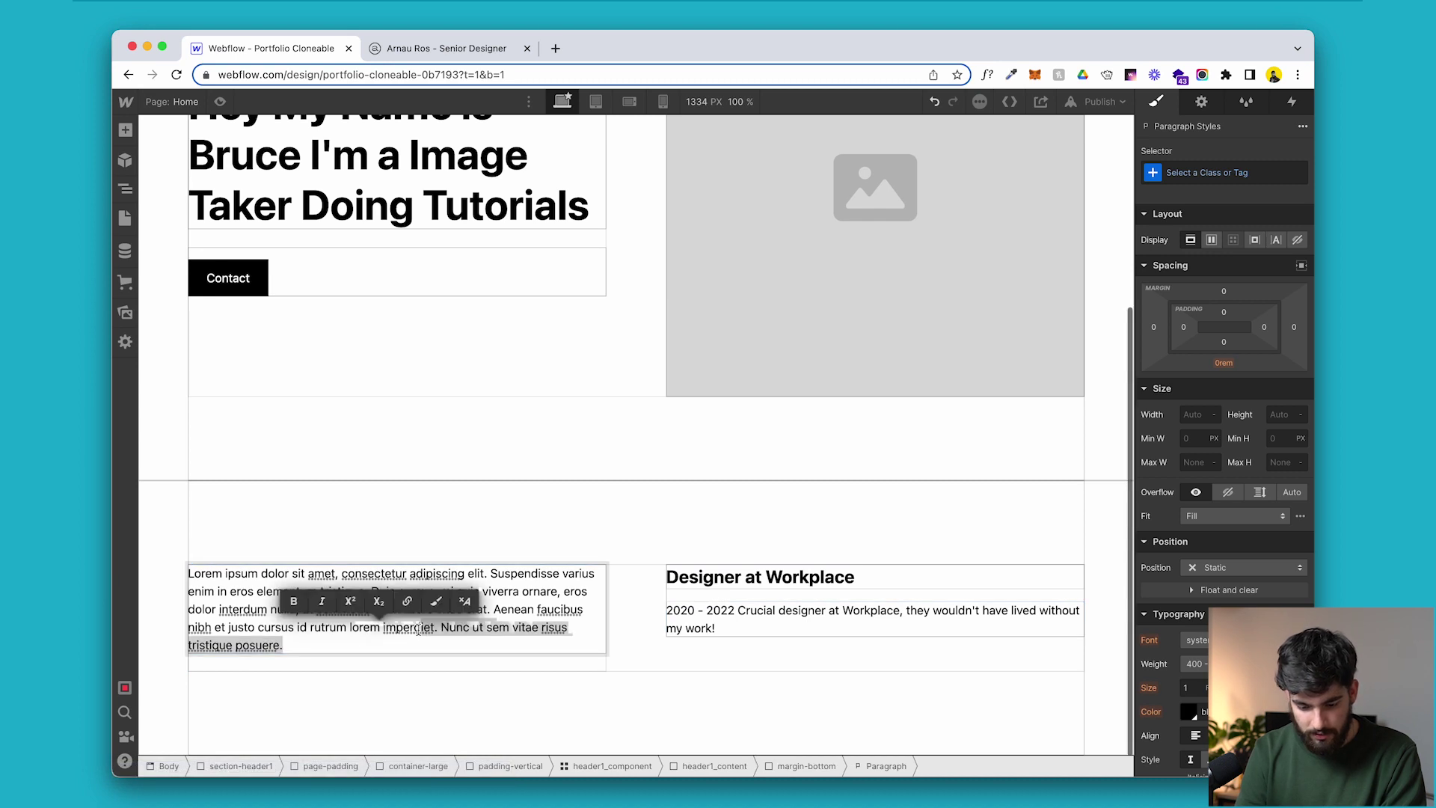
key("ctrl+c")
double_click(778, 629)
key("ctrl+v")
left_click(800, 598)
left_click(708, 766)
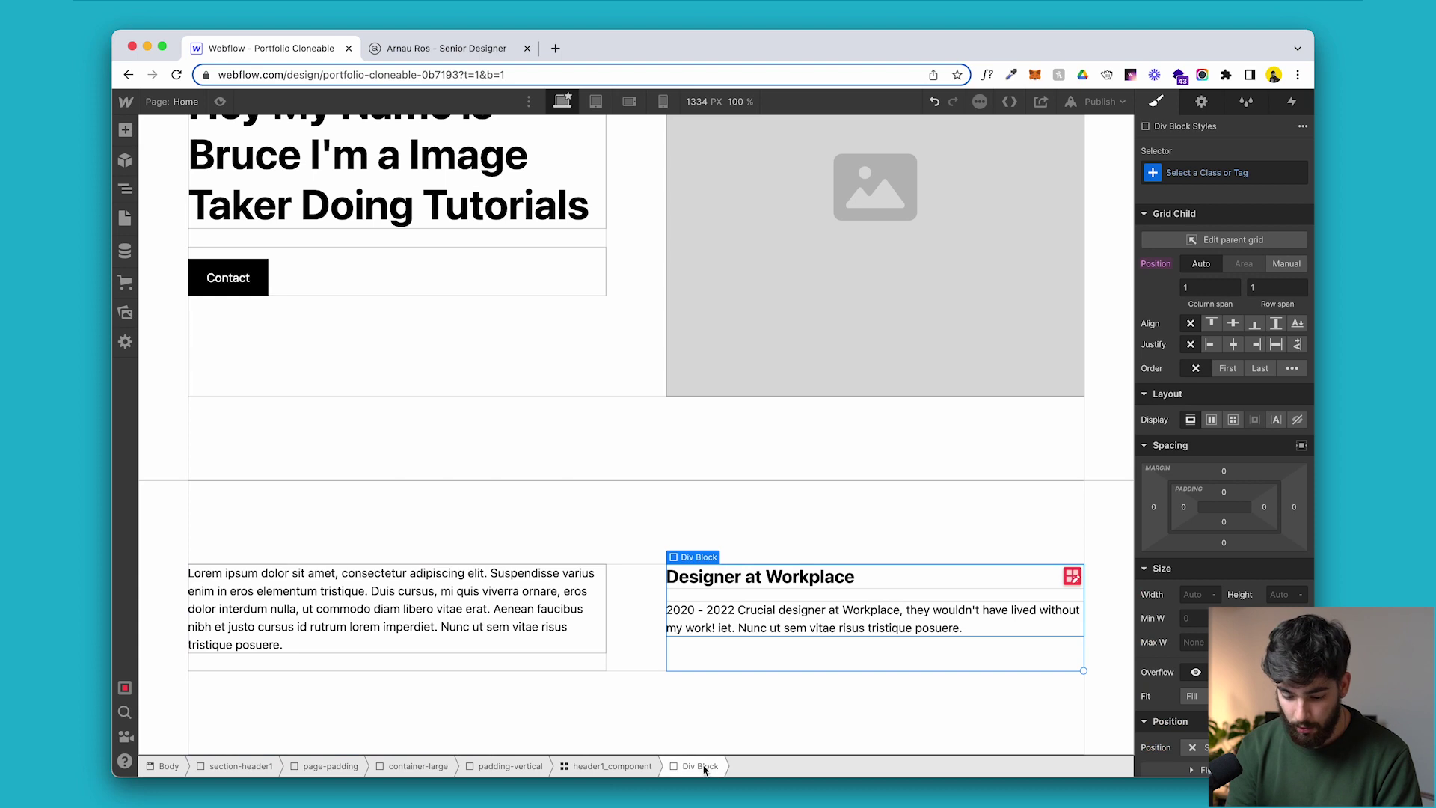
key("ctrl+d")
key("ctrl+d")
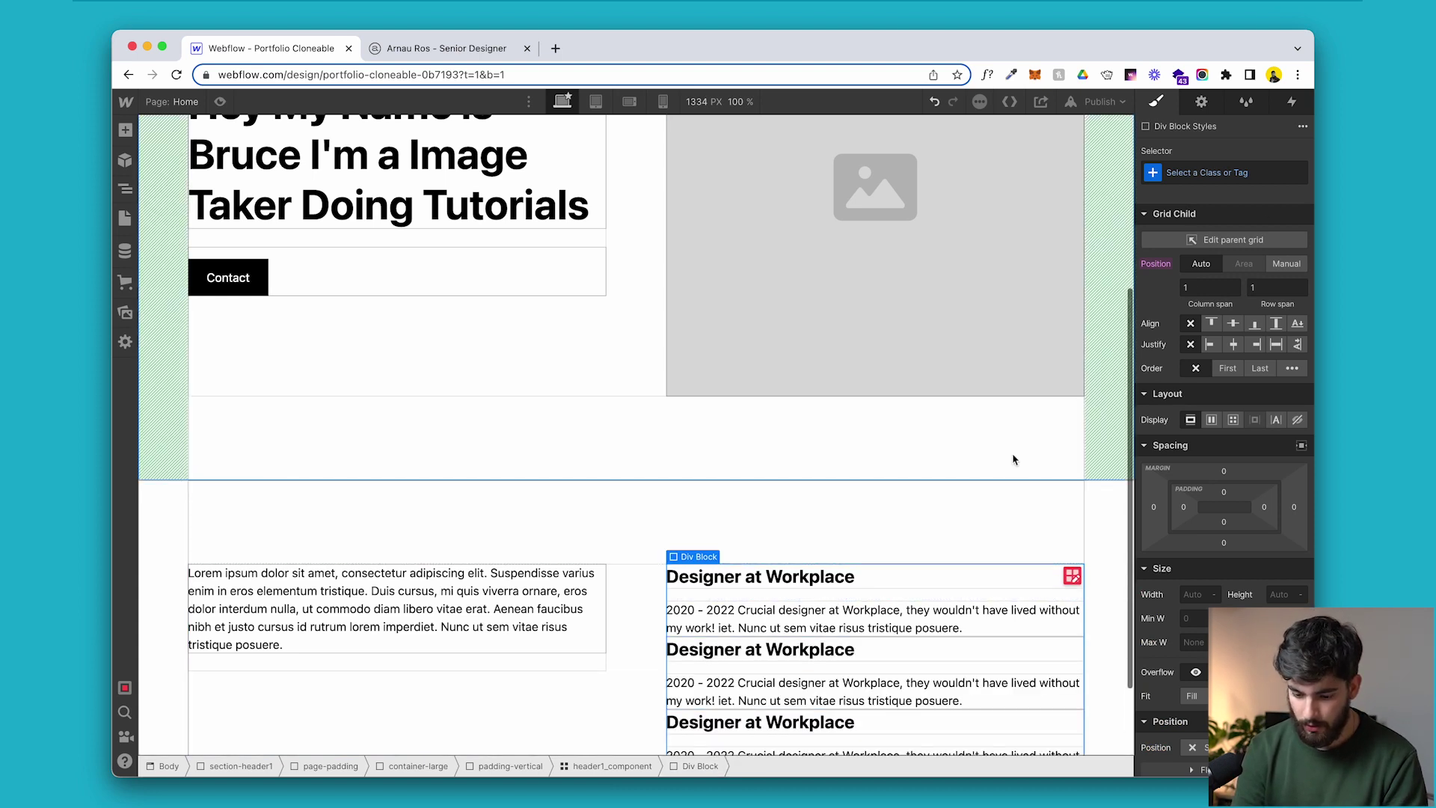
key("ctrl+z")
key("ctrl+z")
Give the second column's div block the class "text div" and set its bottom margin to 2rem.
left_click(1220, 172)
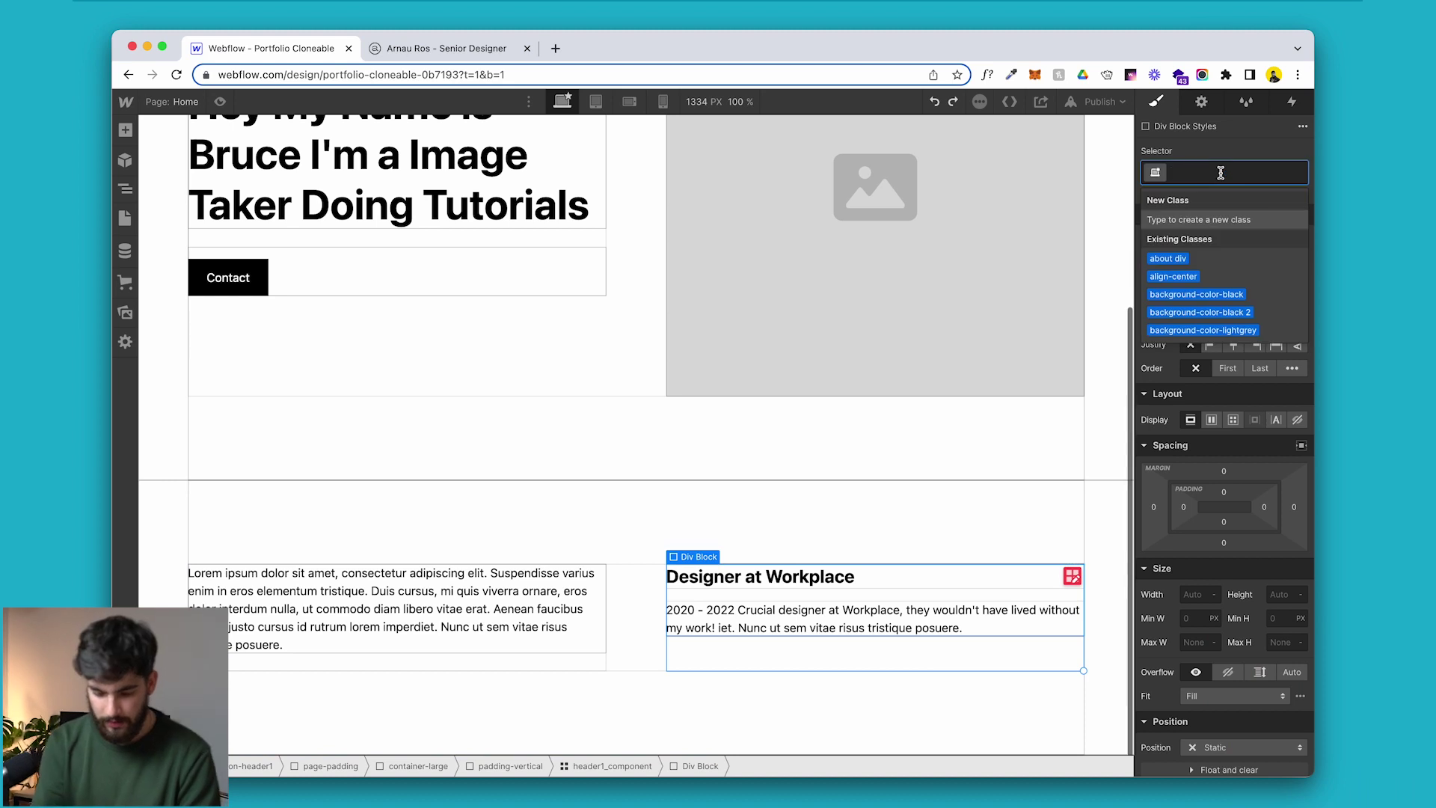
type("text div")
key("Return")
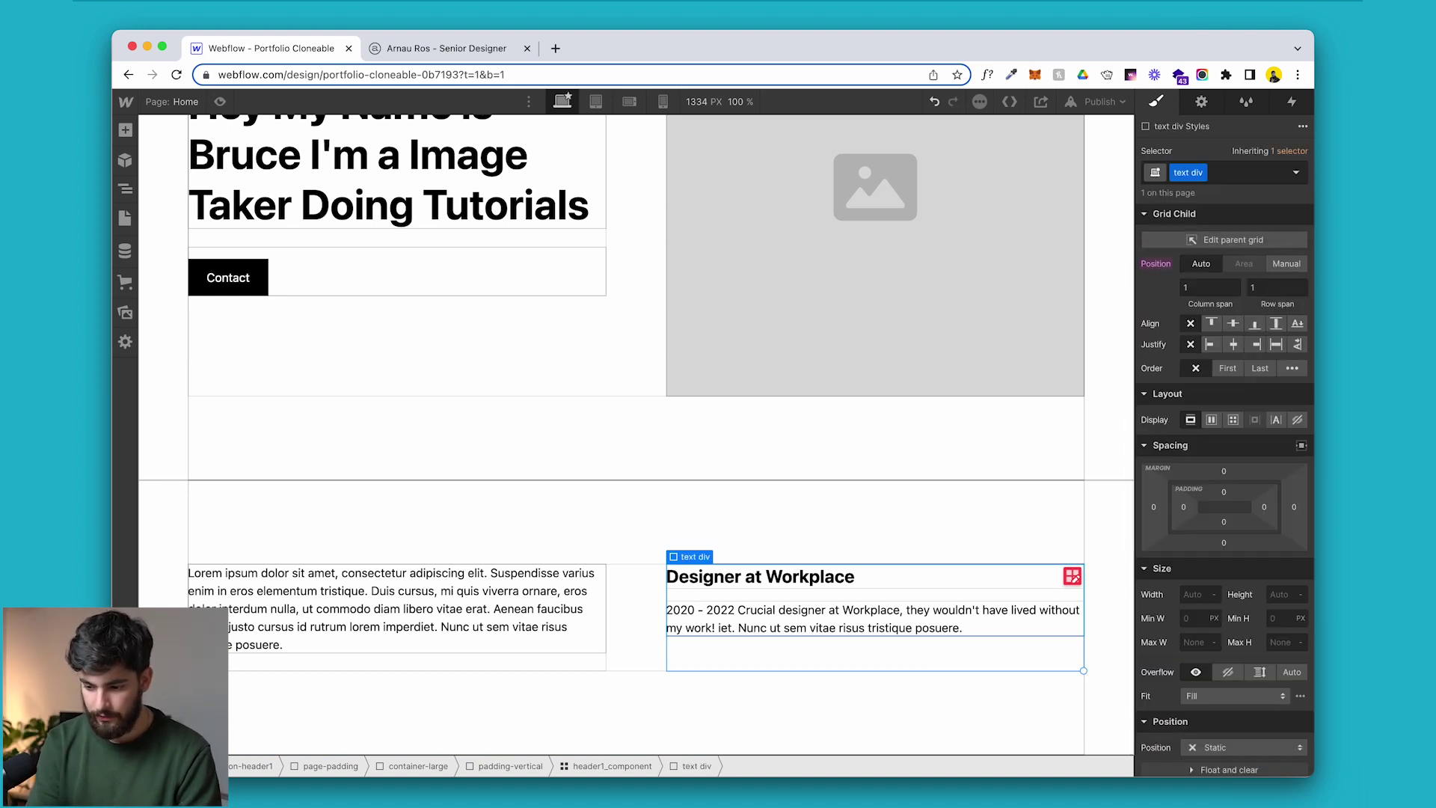
left_click(1223, 544)
type("2rem")
key("Return")
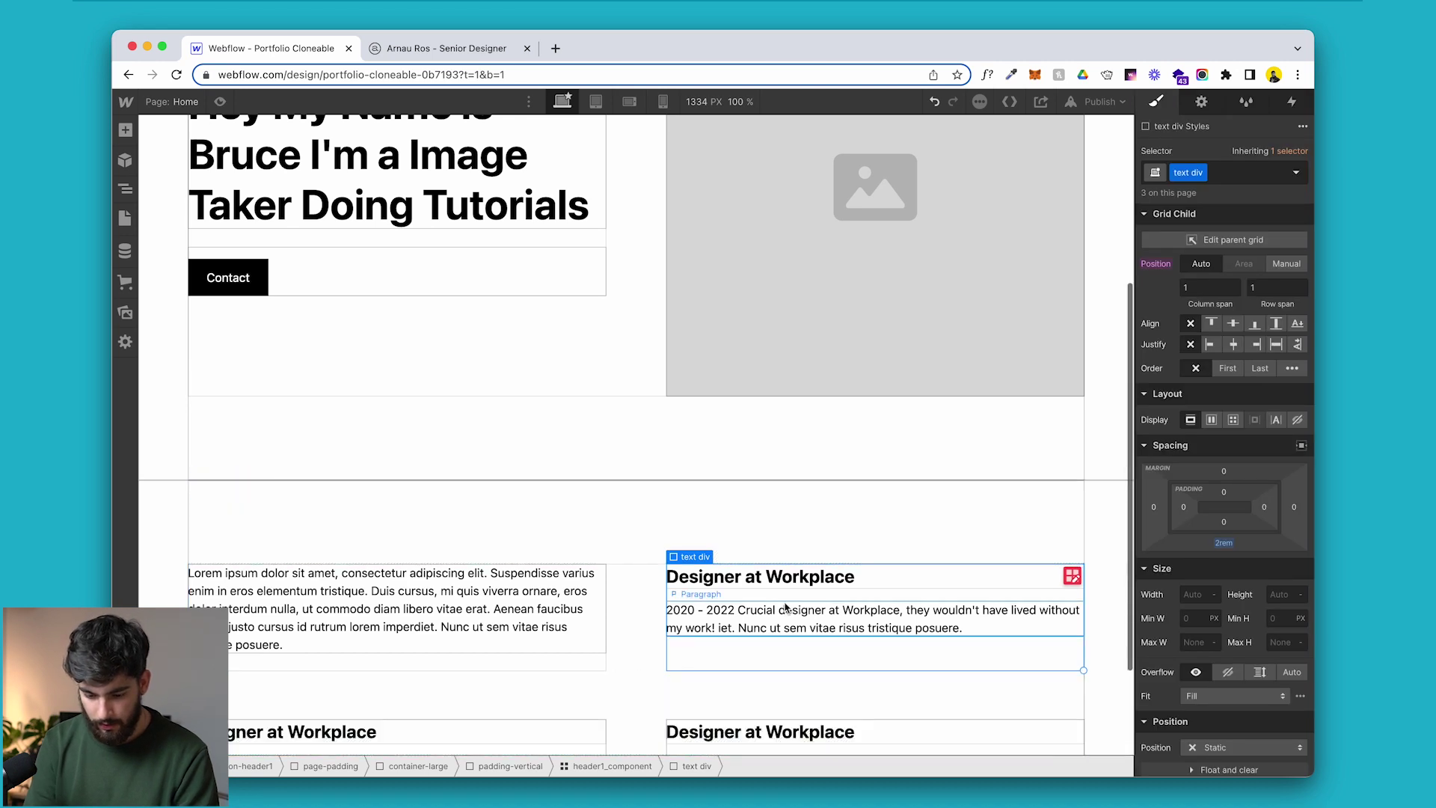
Apply the text div class to the inner job entry instead and duplicate it into four stacked entries in the second column.
left_click(780, 597)
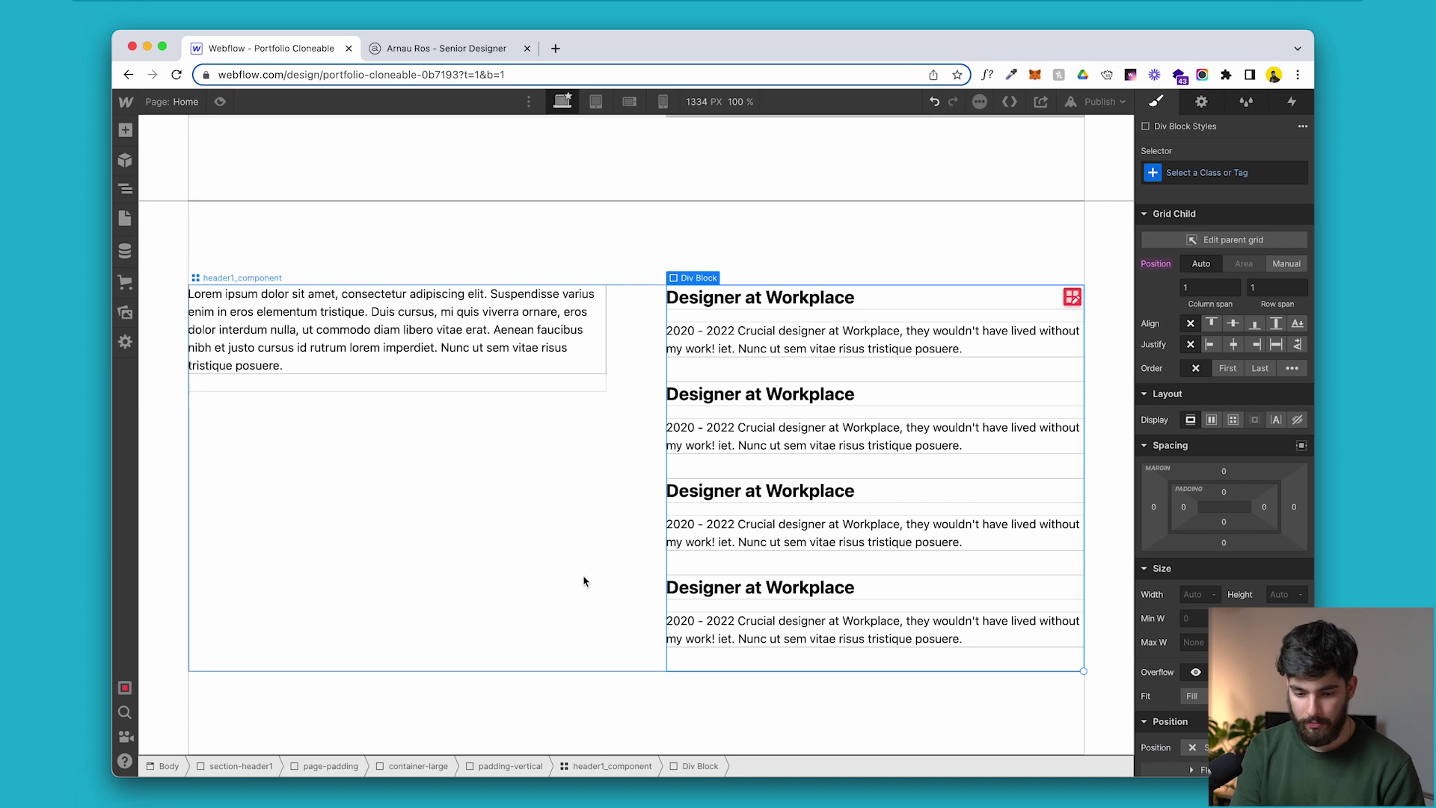
left_click(584, 581)
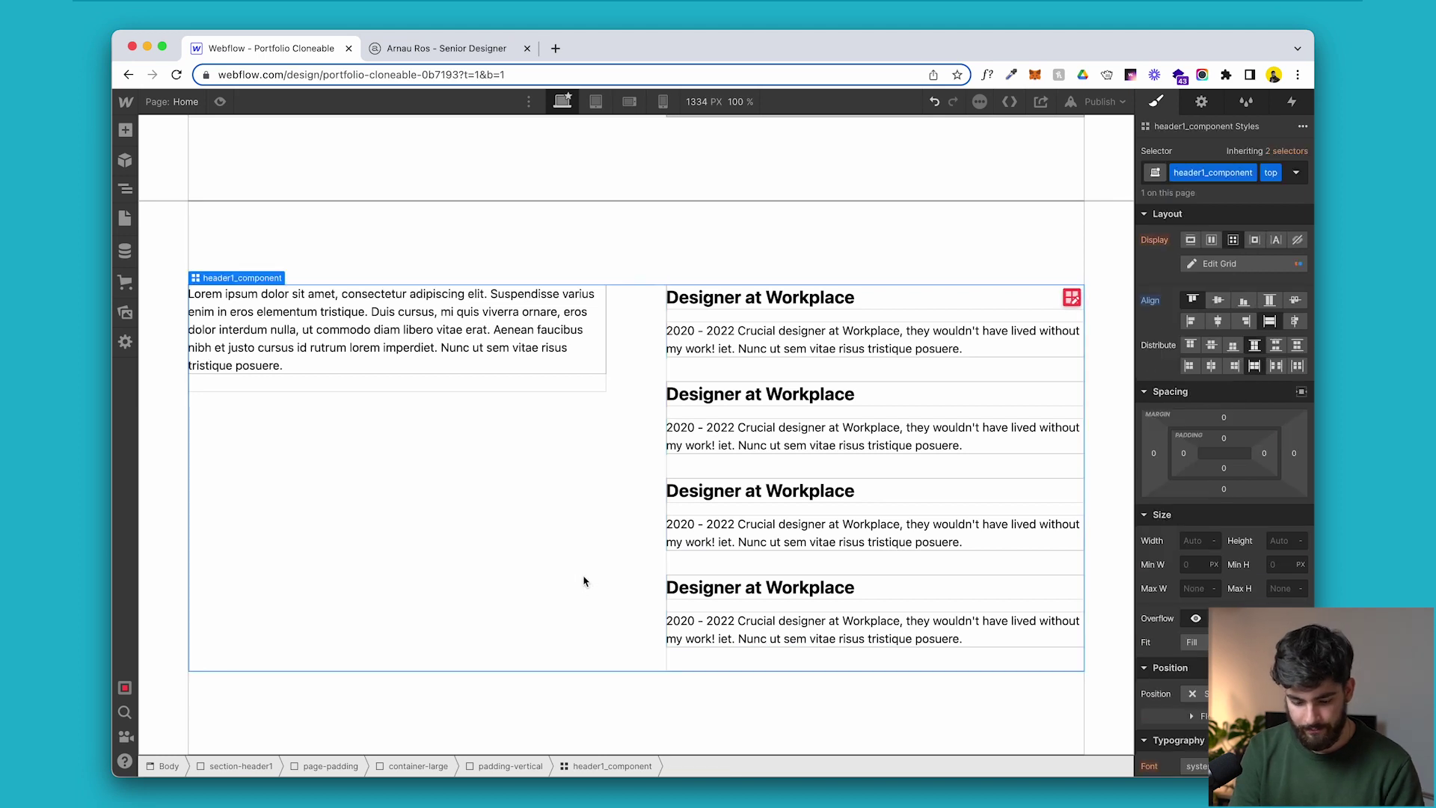
scroll(394, 446, "up", 6)
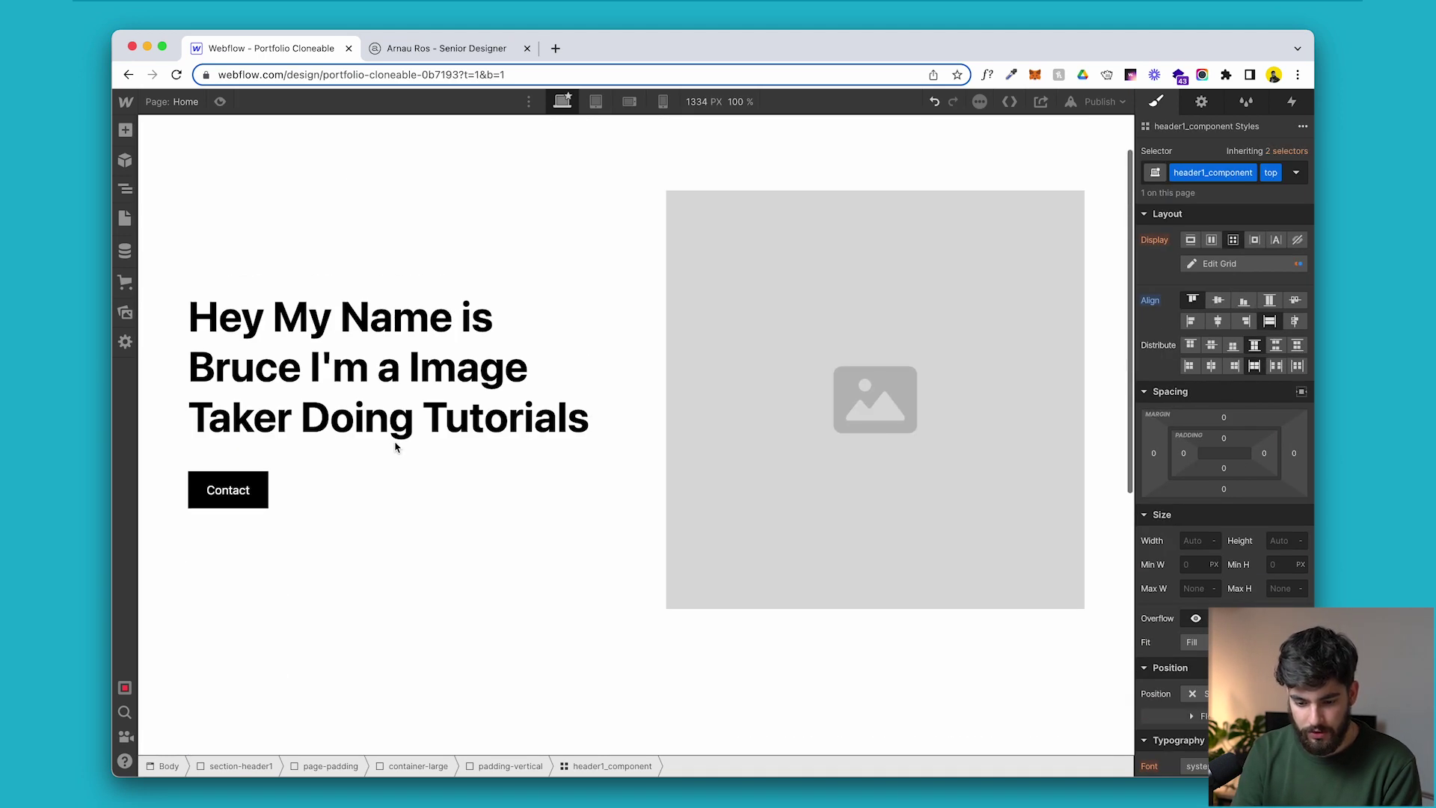
scroll(397, 447, "down", 5)
scroll(395, 447, "up", 5)
key("Escape")
Replace the hero's placeholder image with the flowing blue and beige abstract JPG from the site's assets.
scroll(513, 276, "up", 2)
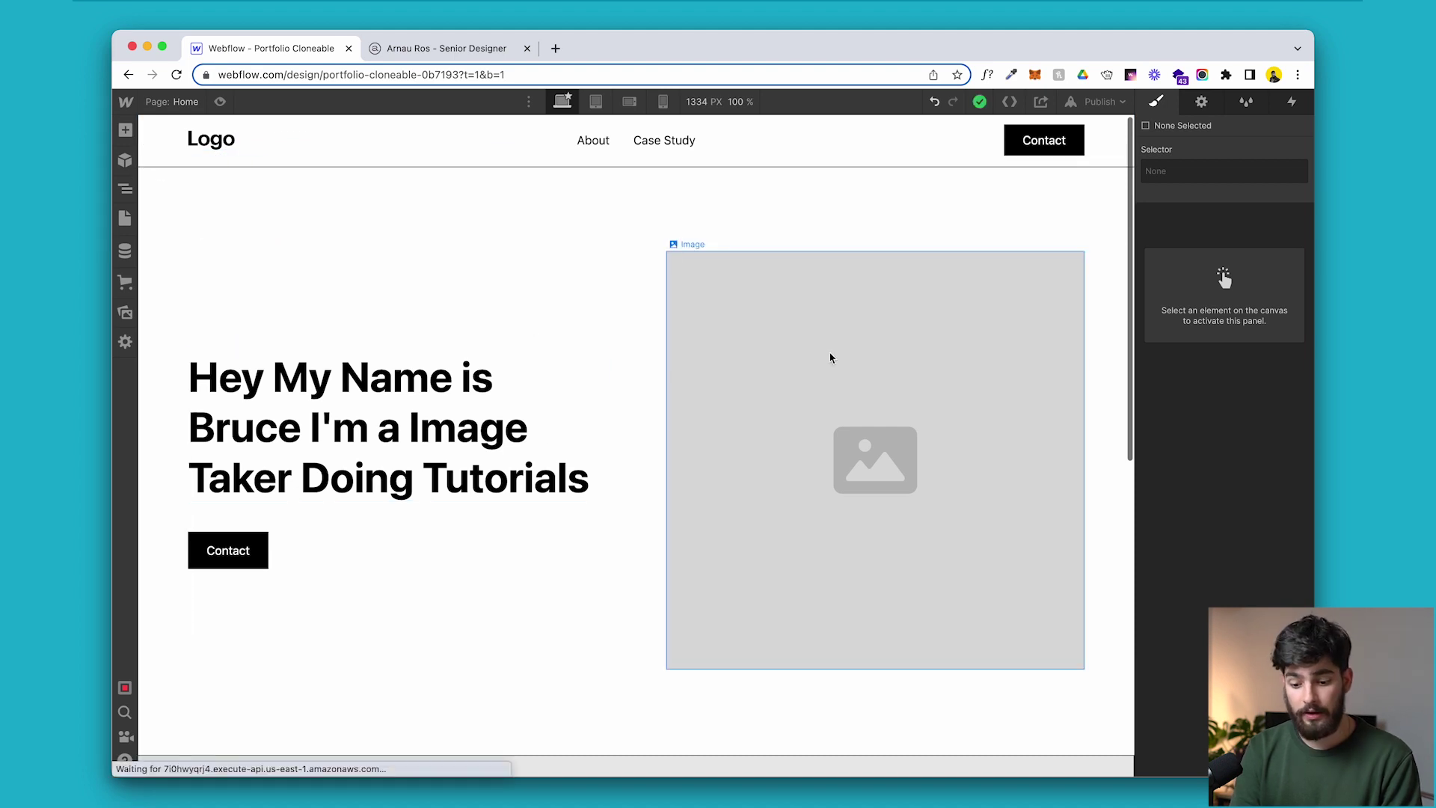
left_click(830, 356)
left_click(715, 244)
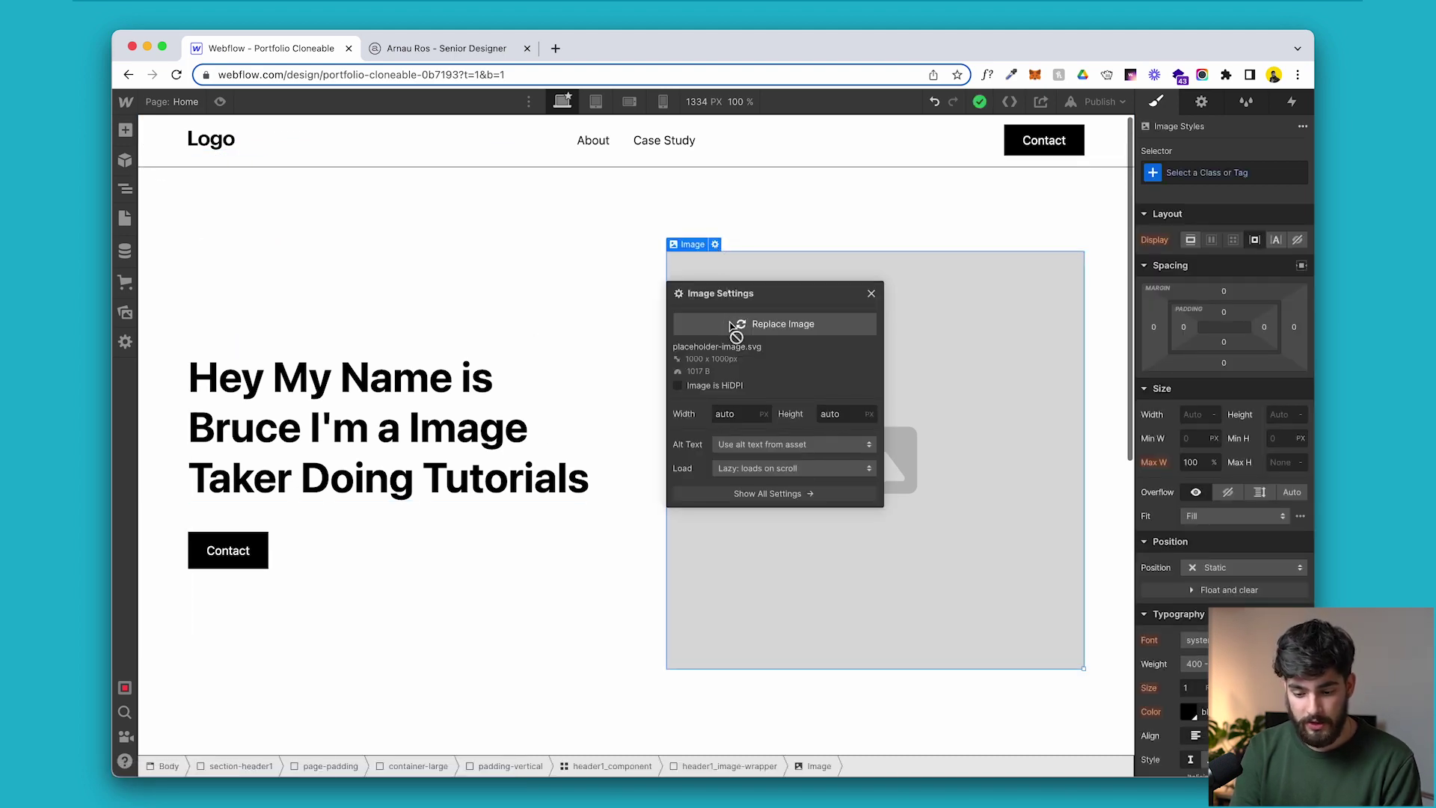
left_click(736, 325)
left_click(234, 247)
left_click(172, 247)
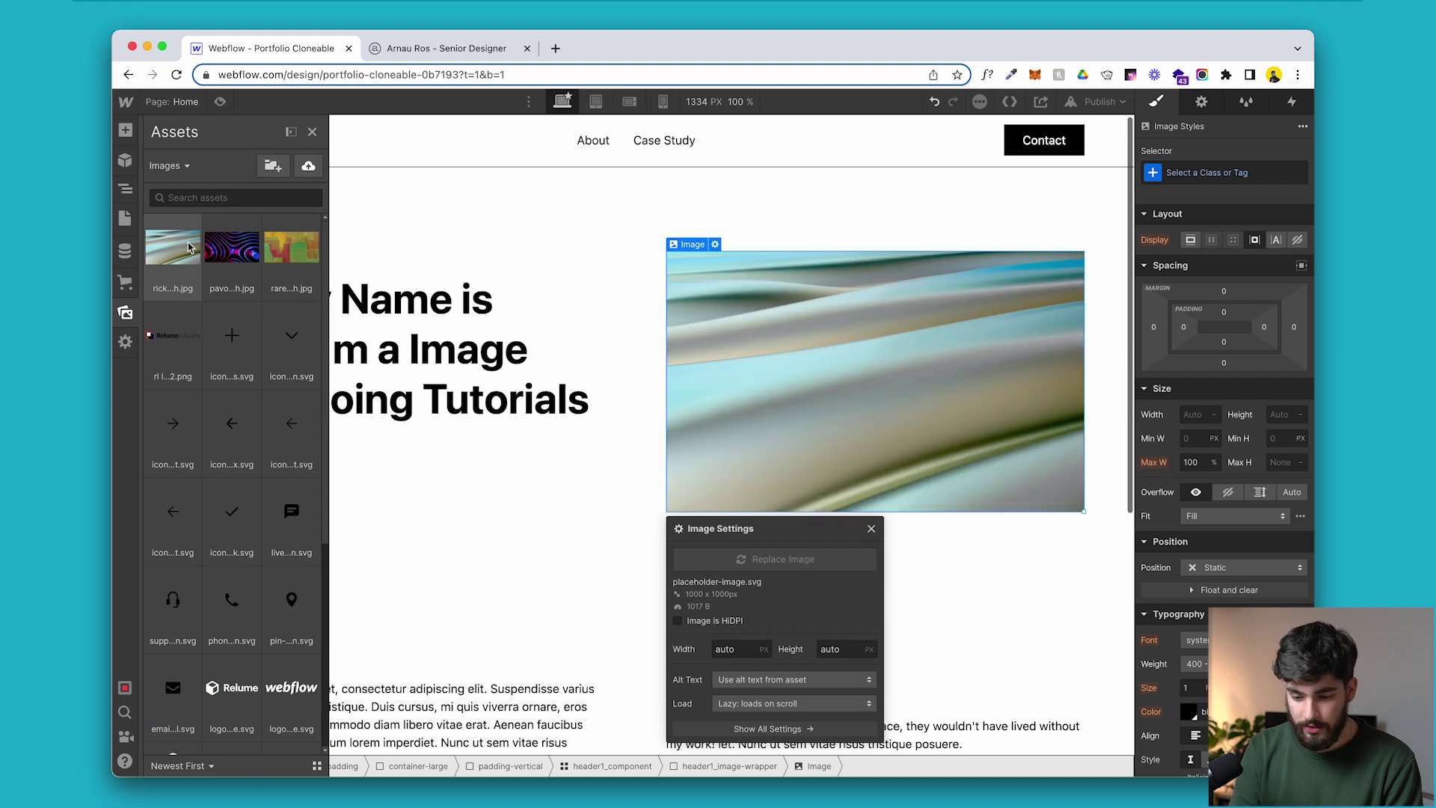
left_click(483, 558)
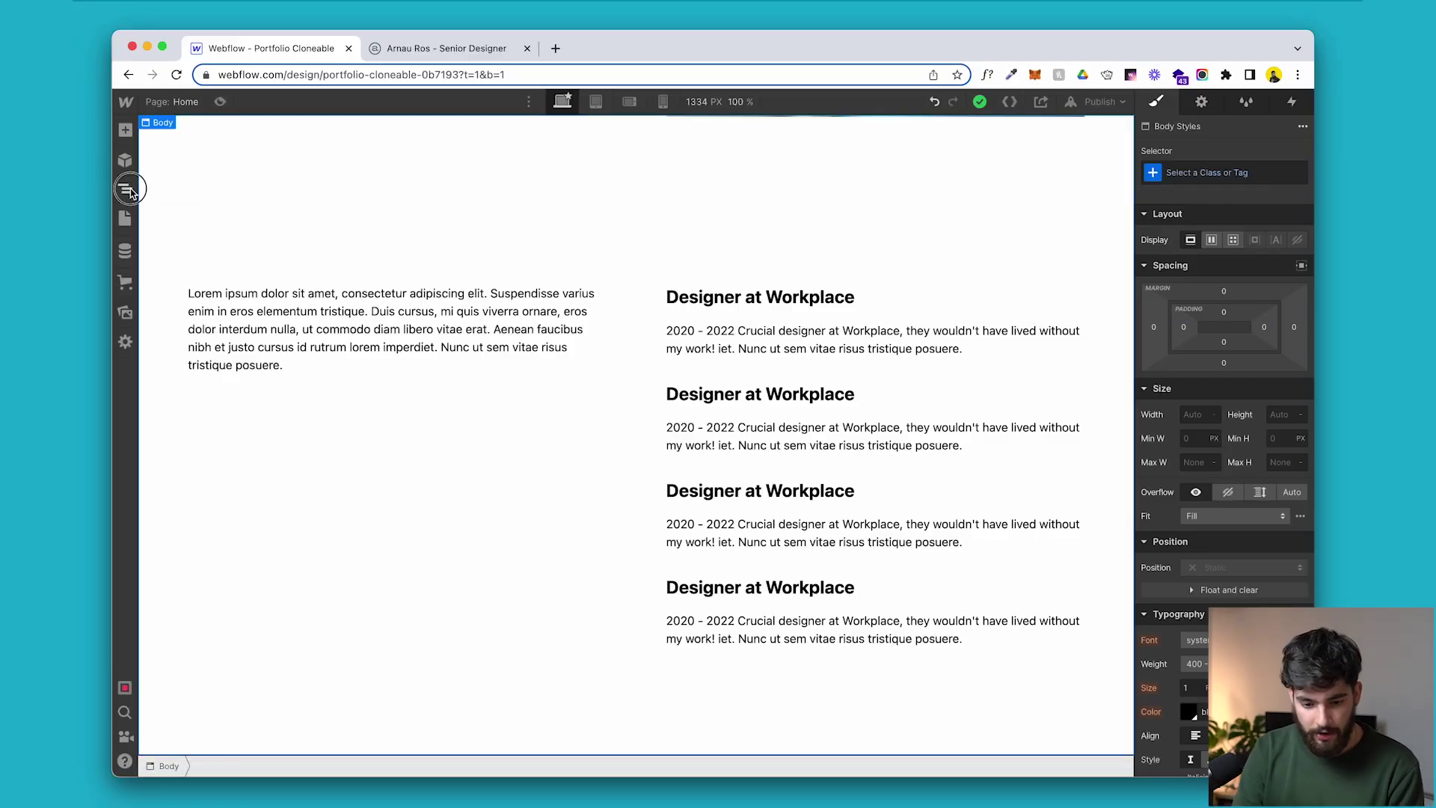
Move the Grid element from above the navbar to below the second section-header1 in the page structure.
left_click(126, 189)
left_click(232, 176)
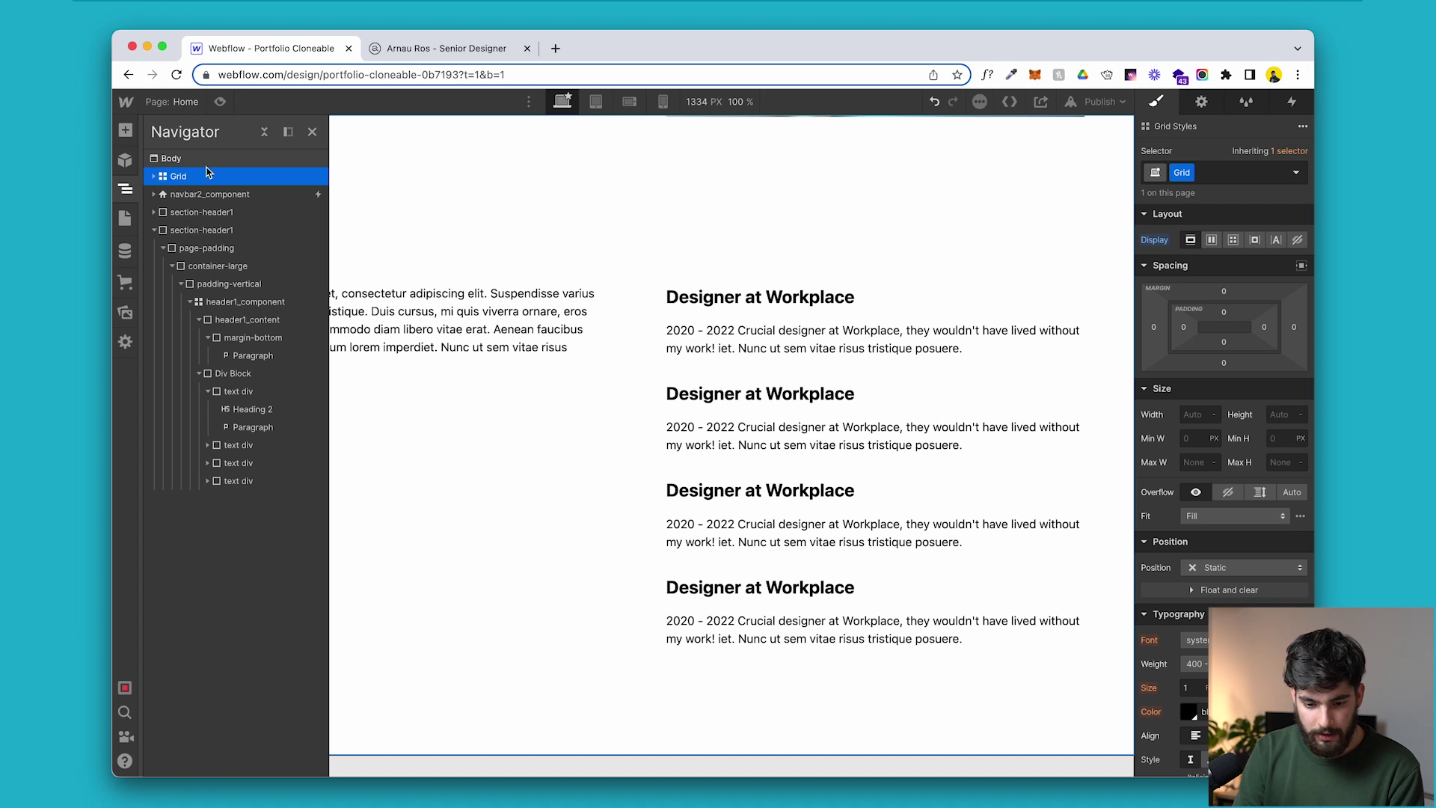
left_click(154, 229)
left_click_drag(178, 176, 194, 325)
scroll(551, 472, "down", 20)
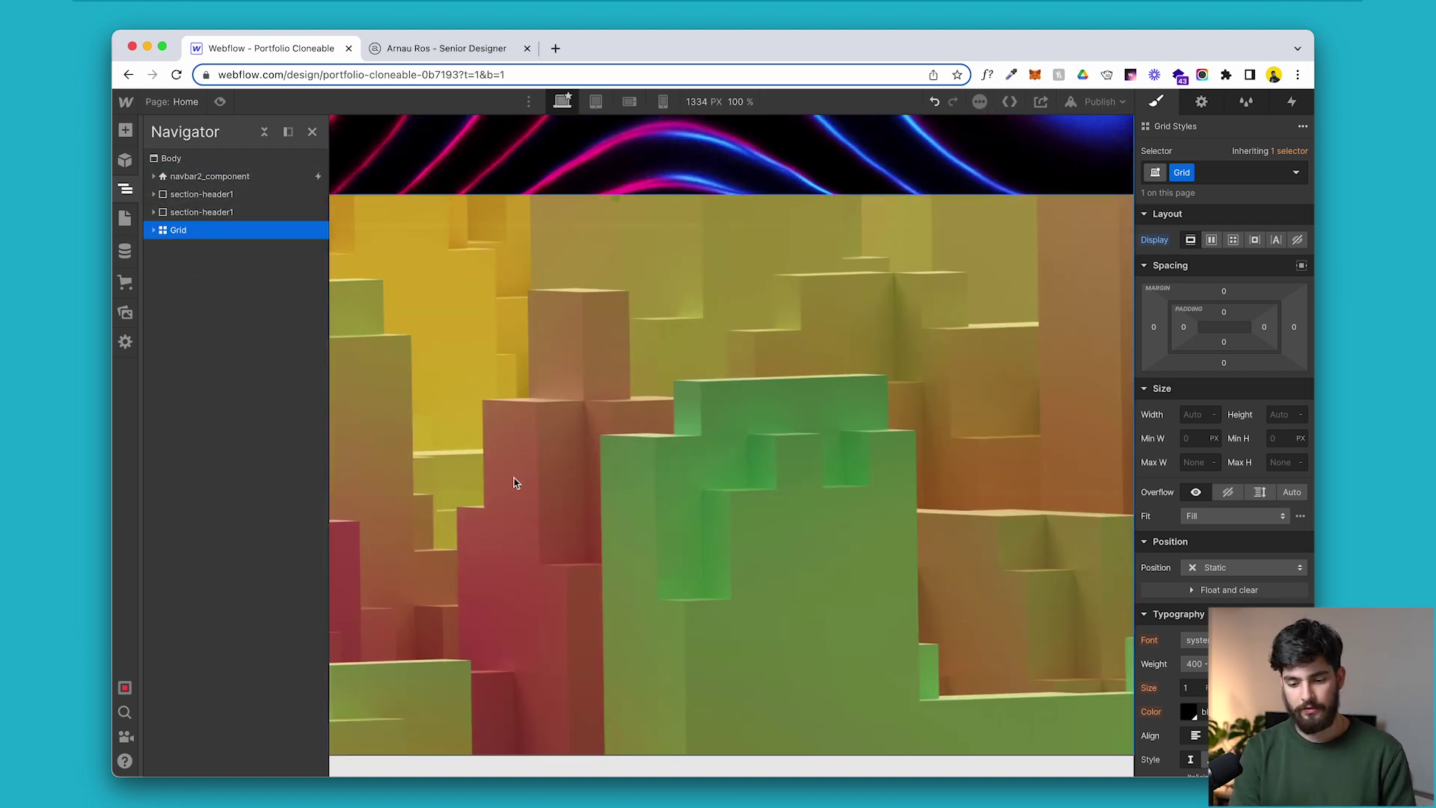
Set the image Grid element's display to grid and give it three 1fr columns and one auto row.
scroll(514, 482, "up", 20)
scroll(516, 480, "down", 10)
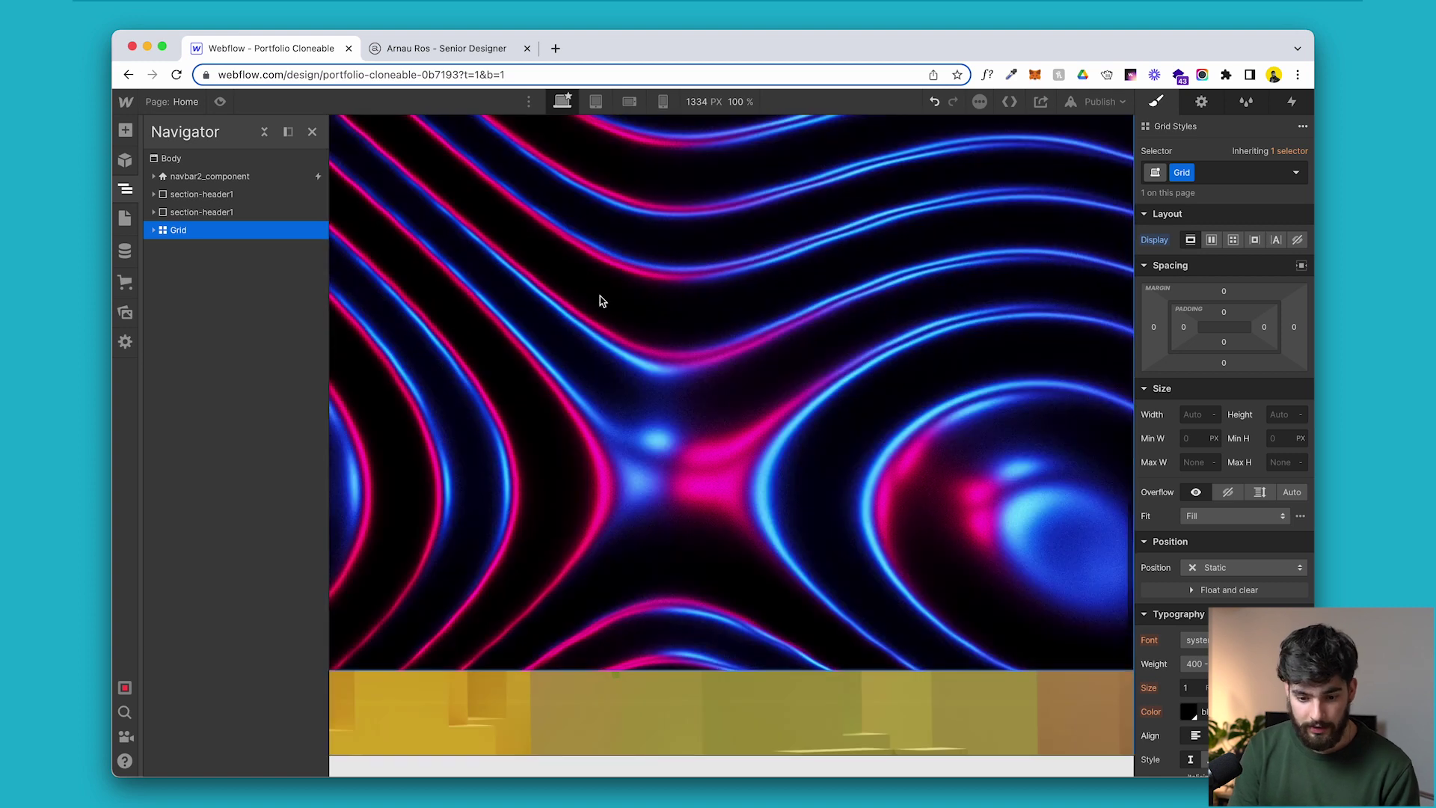
scroll(601, 301, "up", 5)
left_click(599, 297)
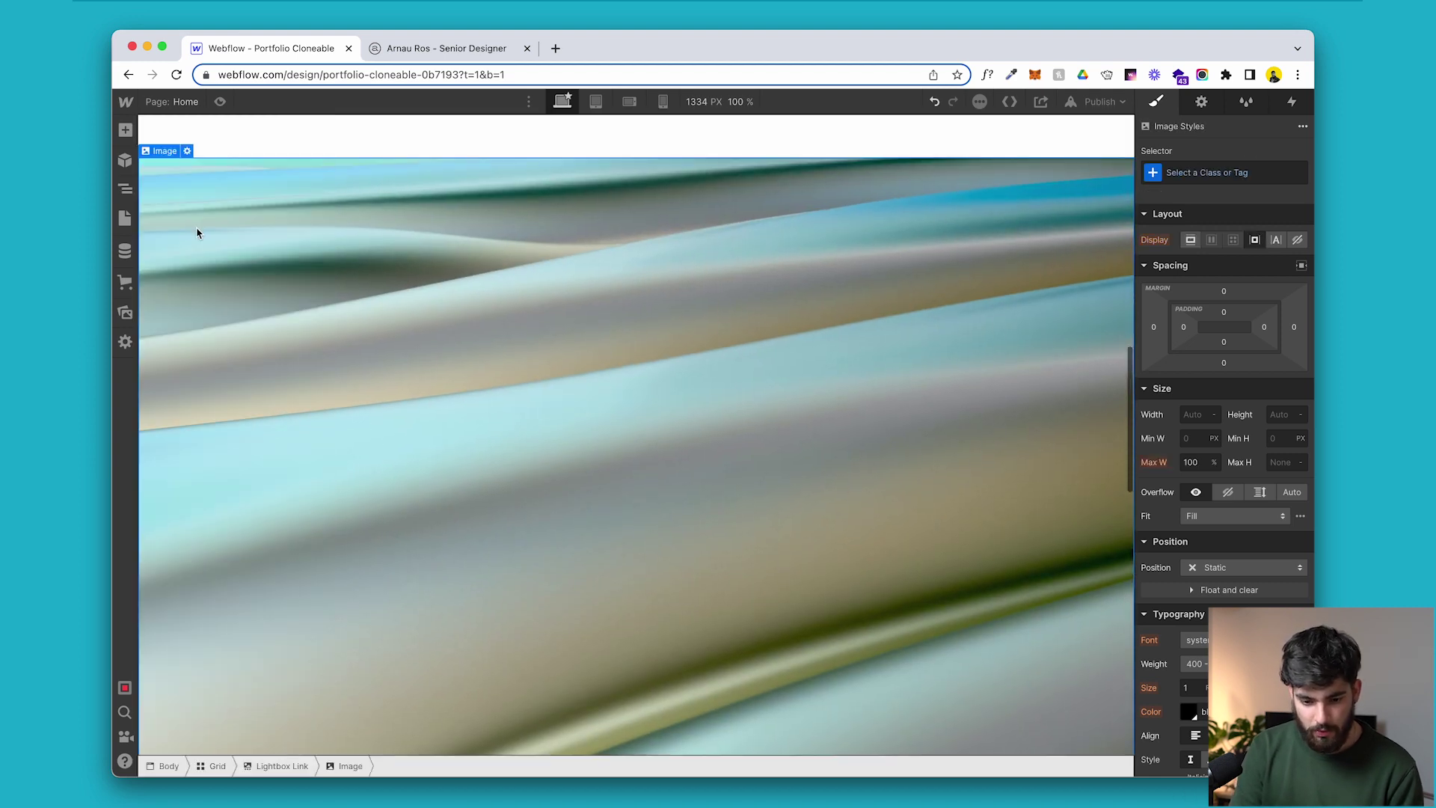
left_click(216, 769)
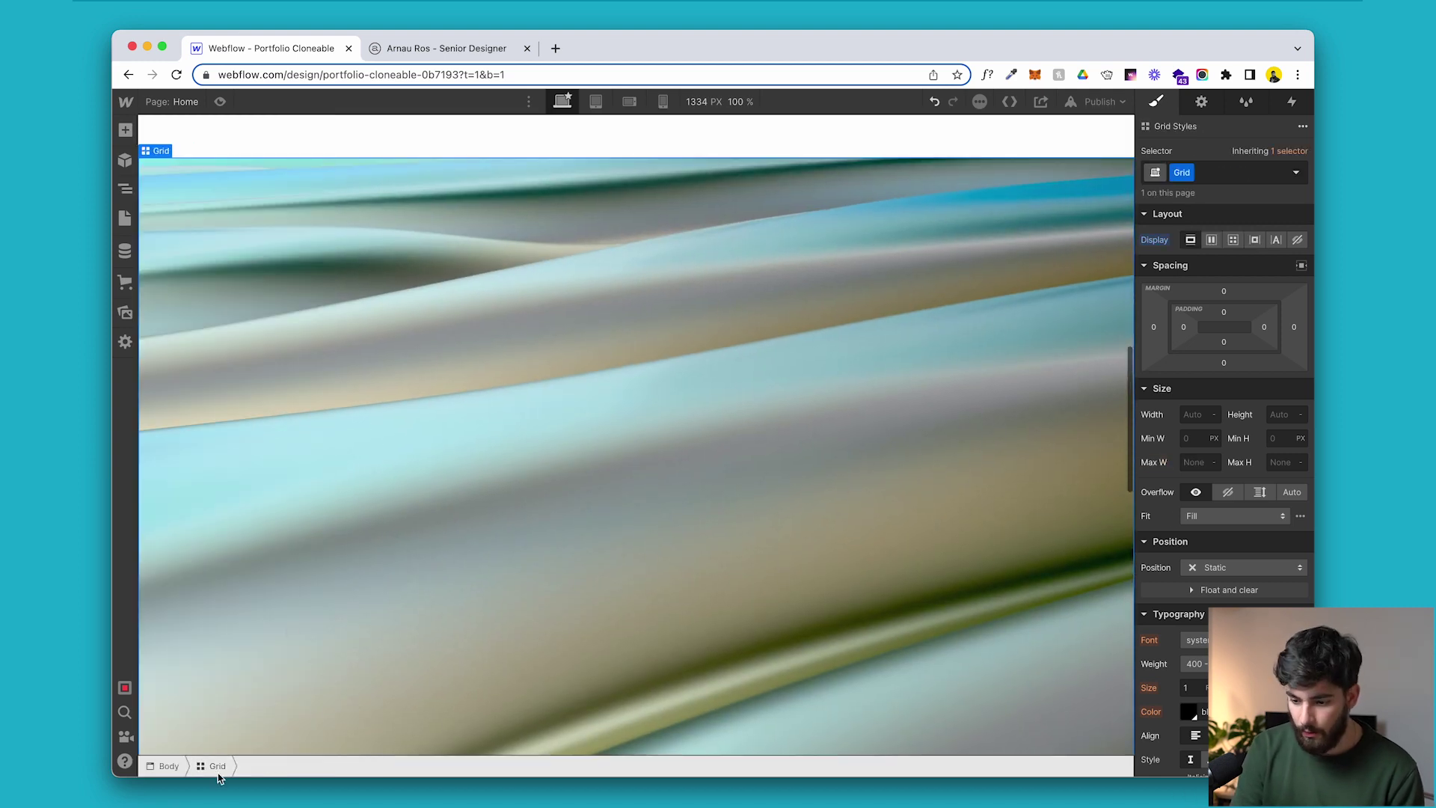
left_click(1232, 239)
left_click(1304, 384)
left_click(1303, 385)
left_click(1303, 505)
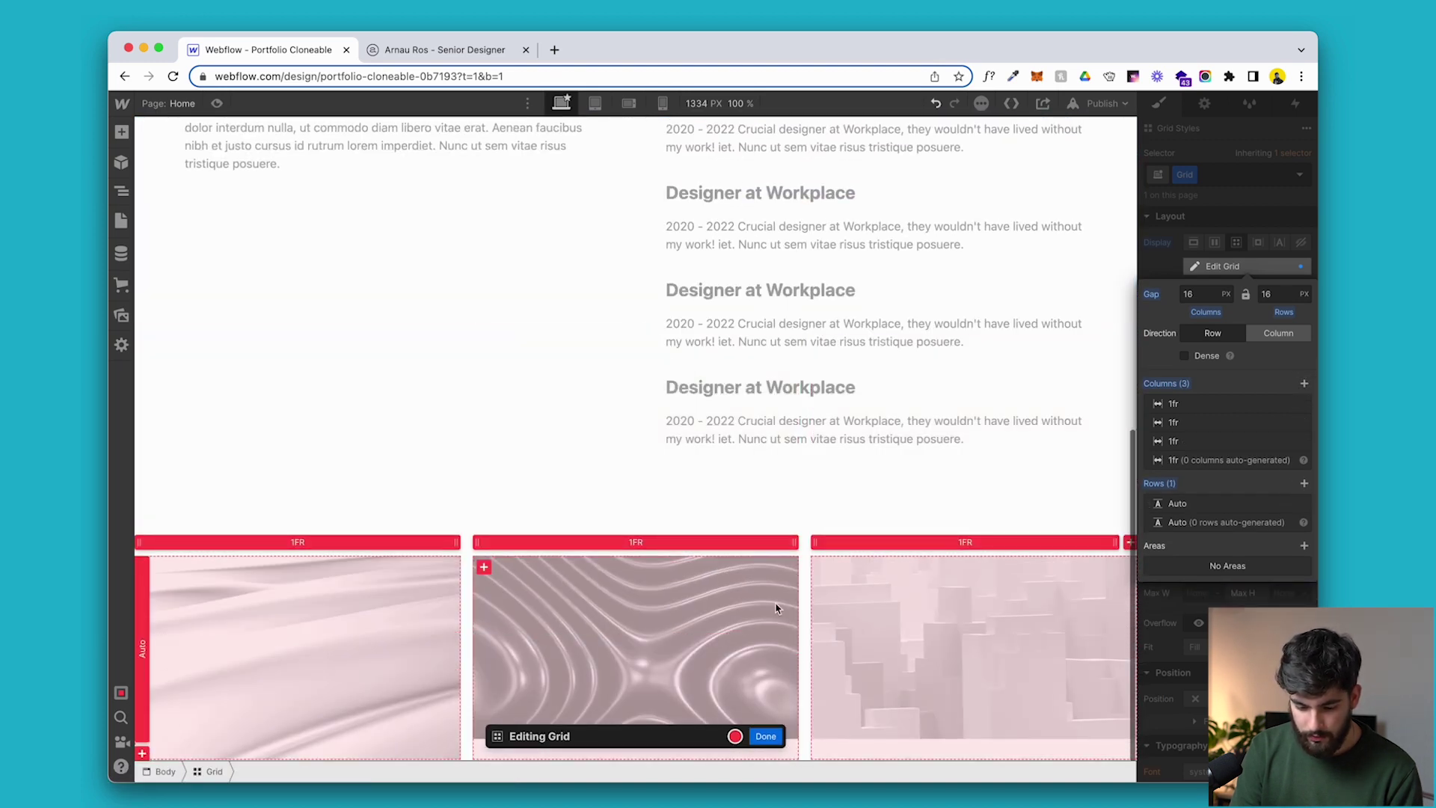
left_click(764, 736)
Copy the work-experience section-header1 and paste it below the image grid.
left_click(427, 493)
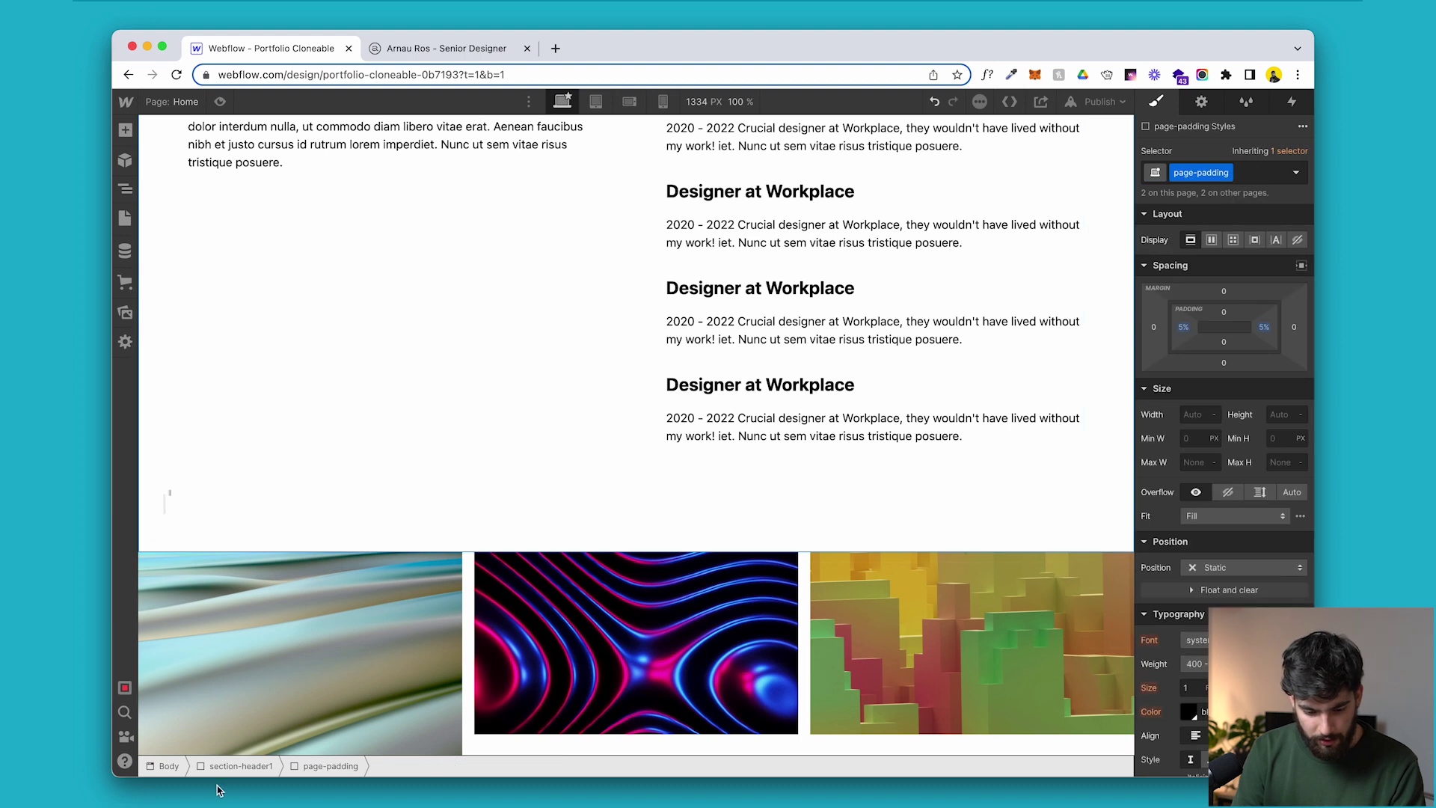
left_click(217, 769)
scroll(224, 652, "down", 7)
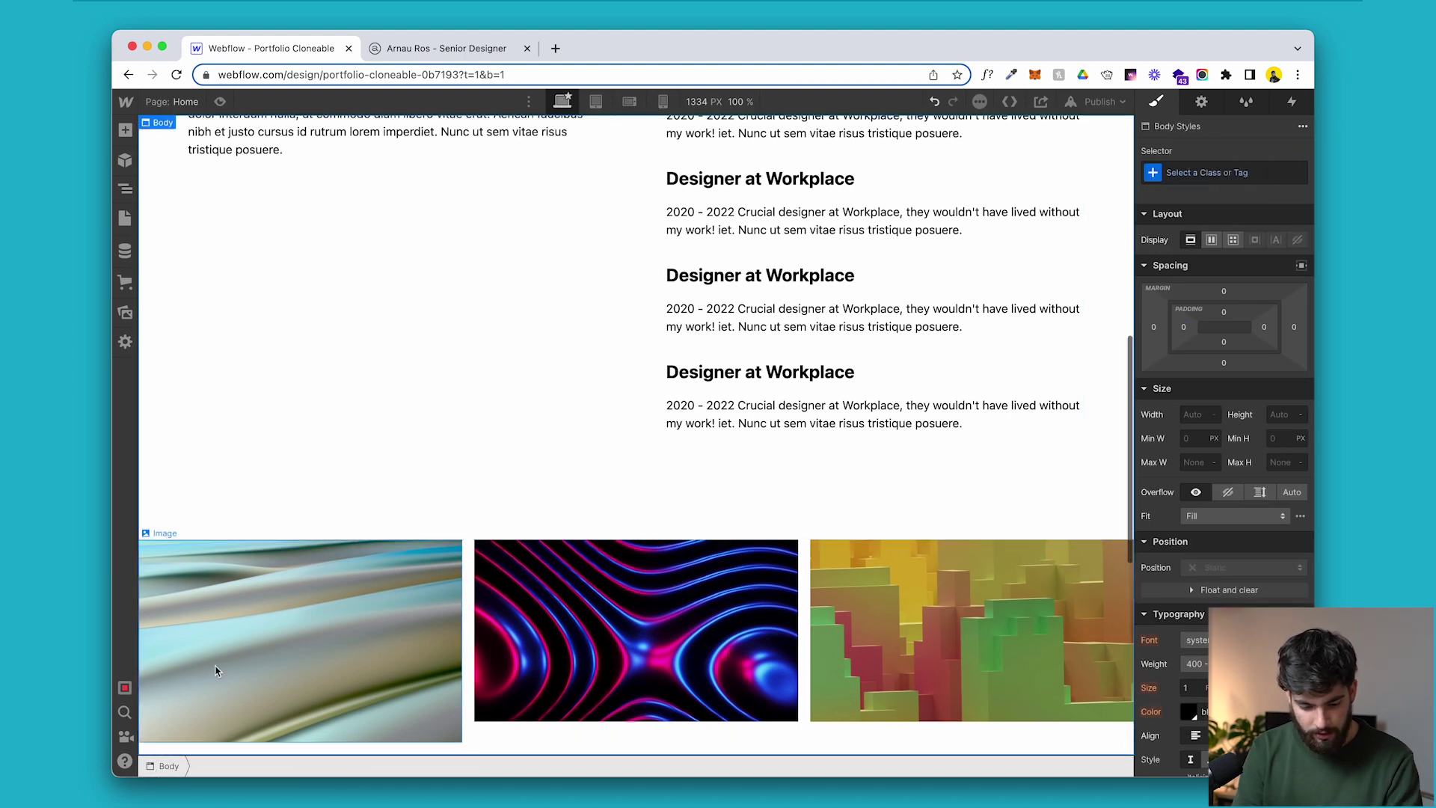
left_click(474, 197)
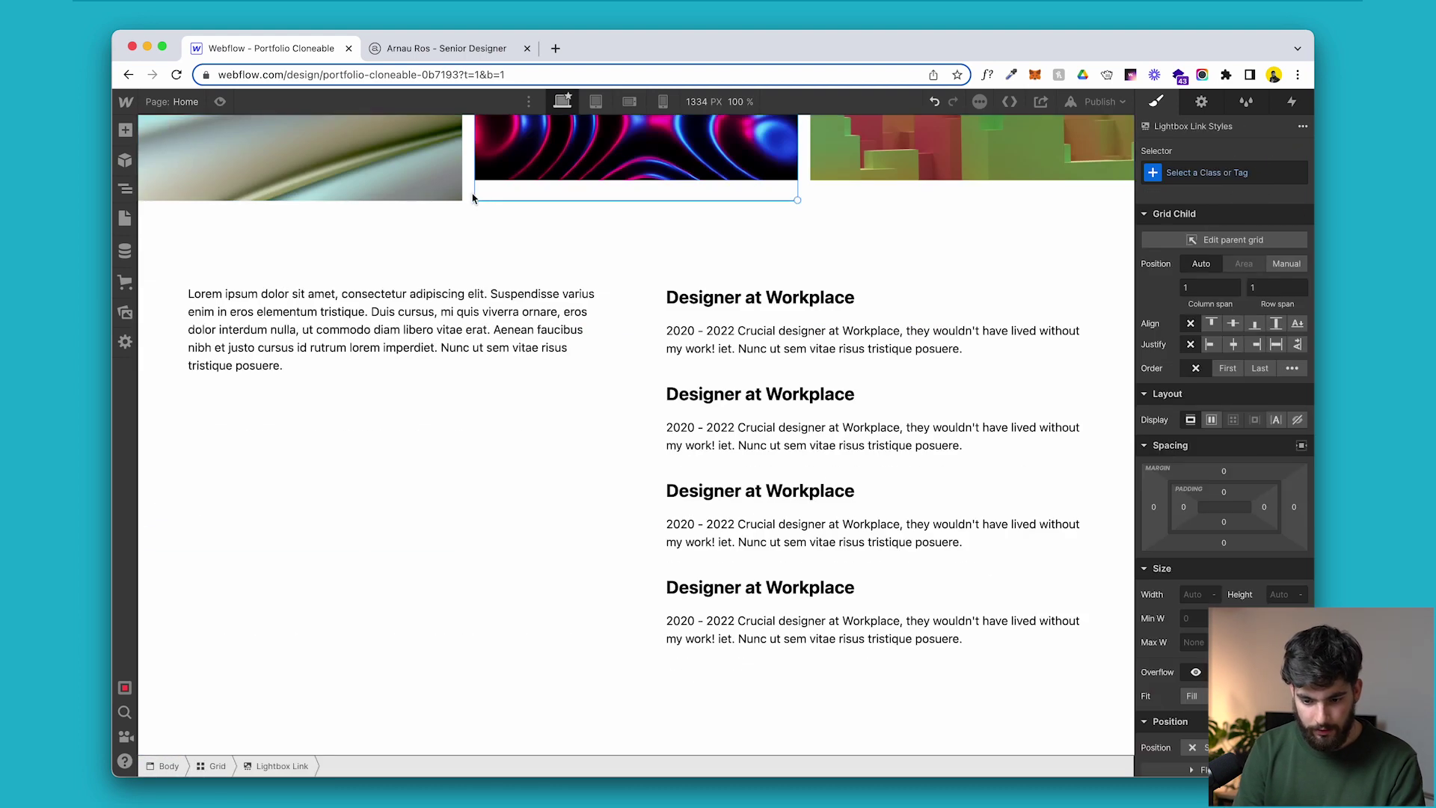
Paste a copy of the image grid into the container-large of the copied section.
left_click(439, 500)
left_click(251, 766)
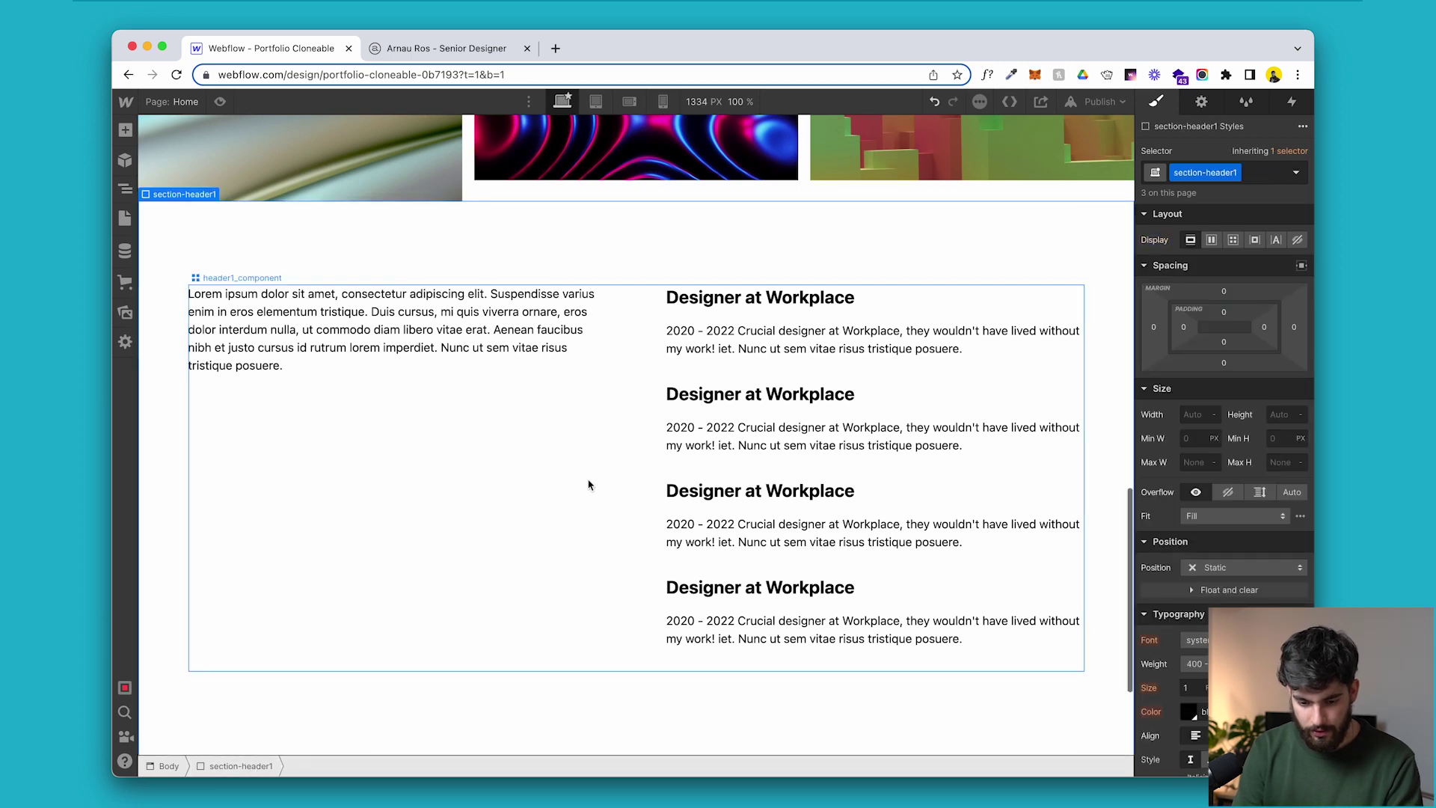
left_click(626, 454)
left_click(336, 765)
left_click(408, 581)
left_click(418, 764)
key("super+shift+z")
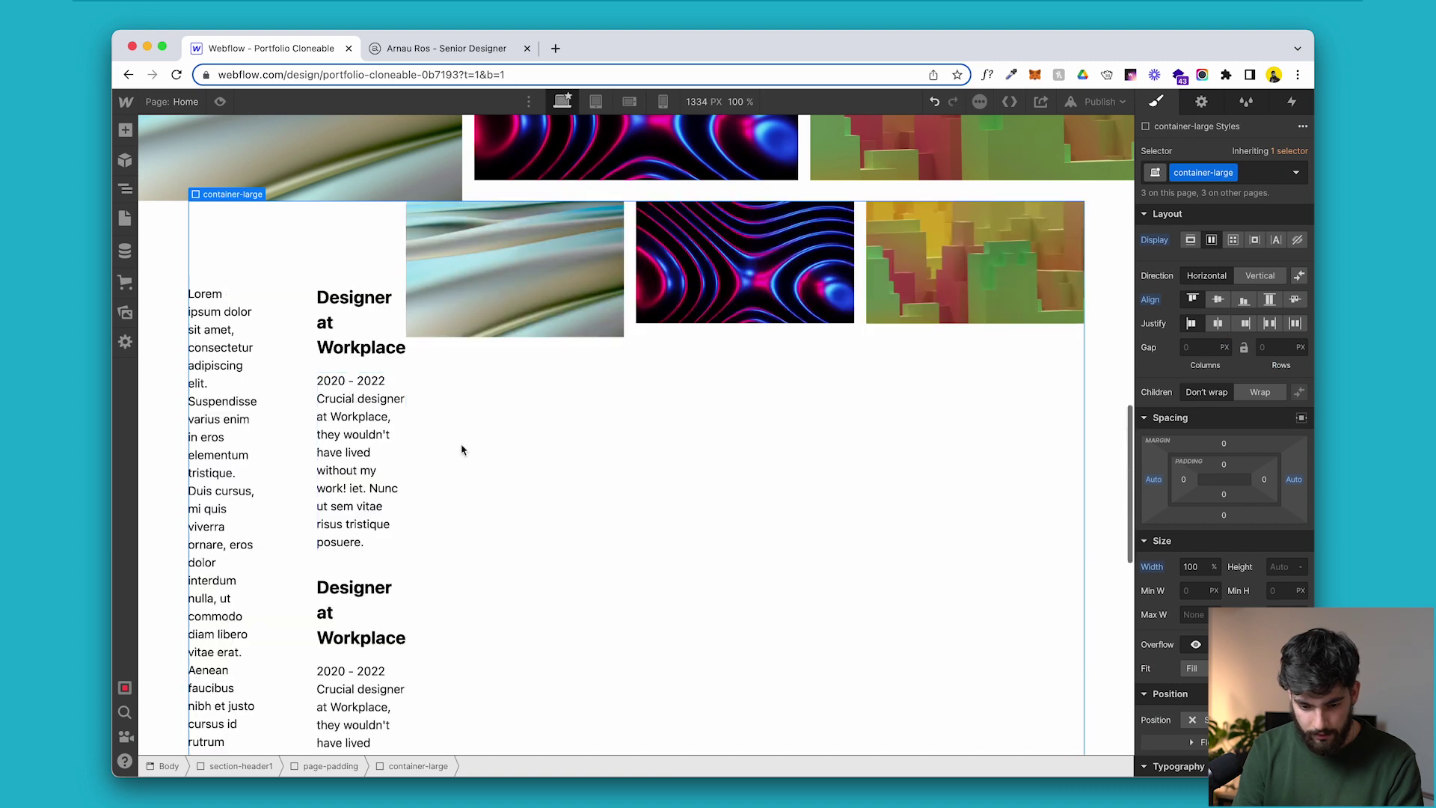
Delete the text and job entries from the copied section, along with the original full-width image grid.
left_click(291, 368)
key("BackSpace")
left_click(471, 564)
key("BackSpace")
scroll(484, 494, "up", 2)
scroll(484, 493, "down", 2)
Set the image grid's height to 10rem and its overflow to hidden.
left_click(484, 582)
left_click(1275, 613)
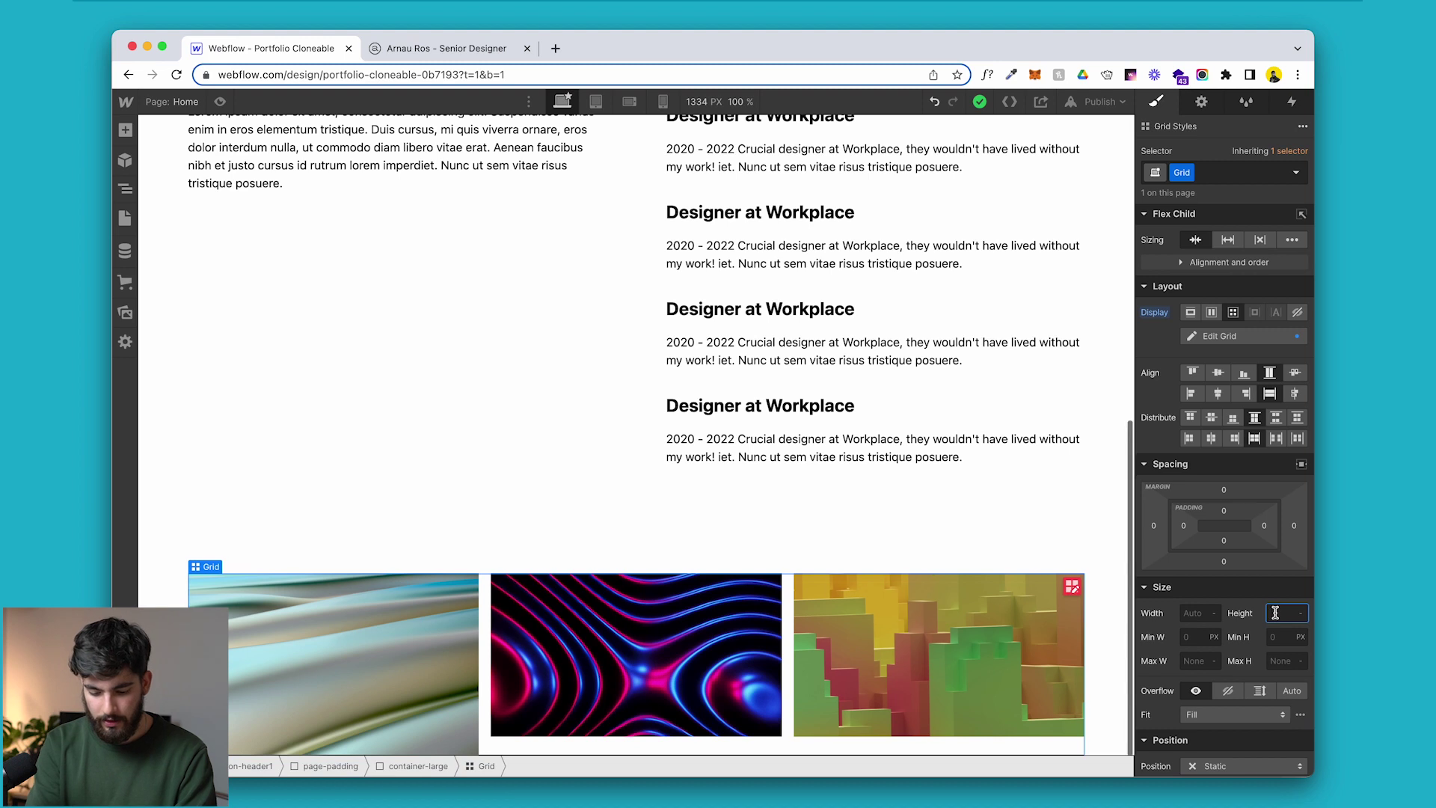
type("10rem")
key("Return")
left_click(1226, 690)
key("Escape")
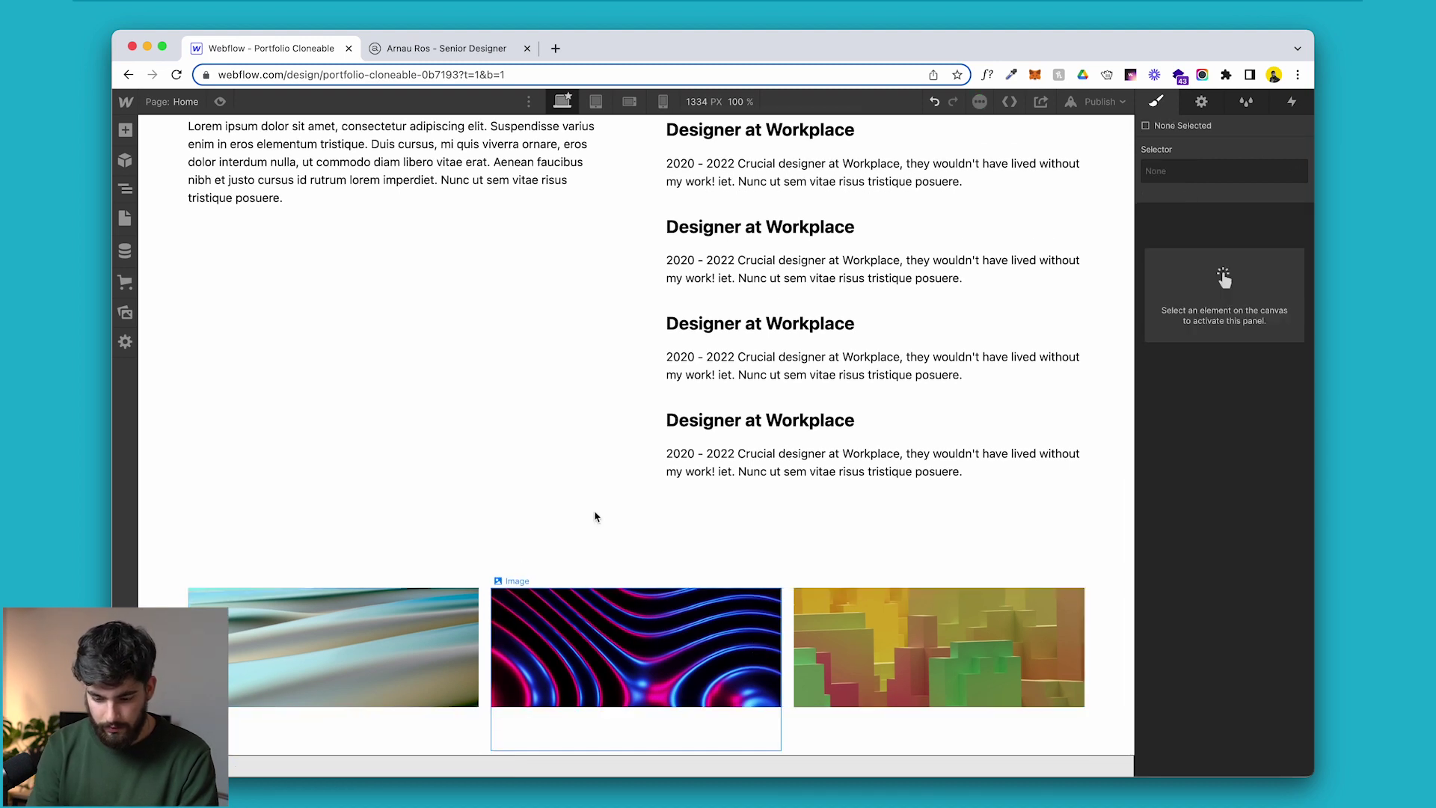
Preview the page to check the work-experience section and the image grid, and return to editing.
scroll(525, 431, "up", 5)
scroll(523, 426, "down", 5)
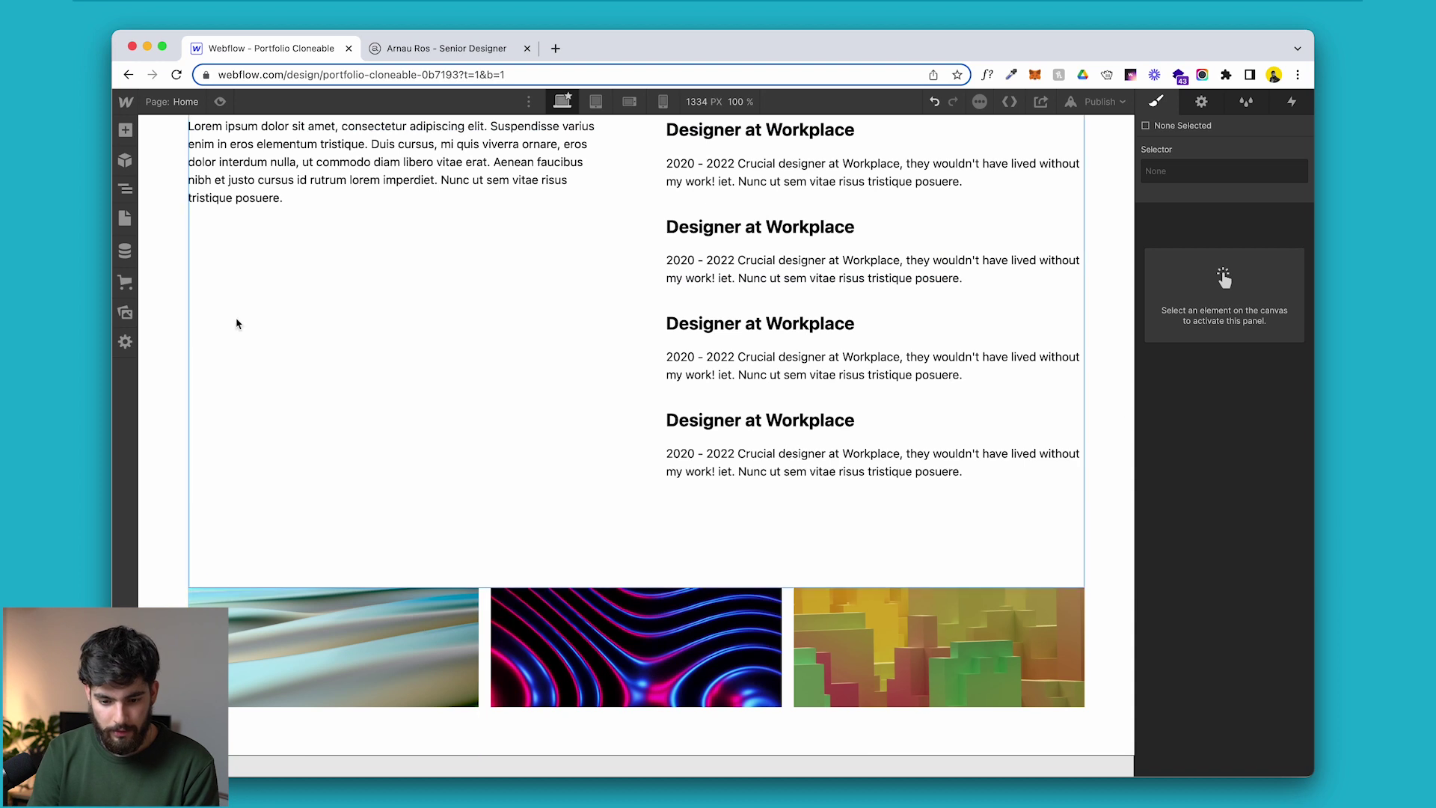
left_click(221, 102)
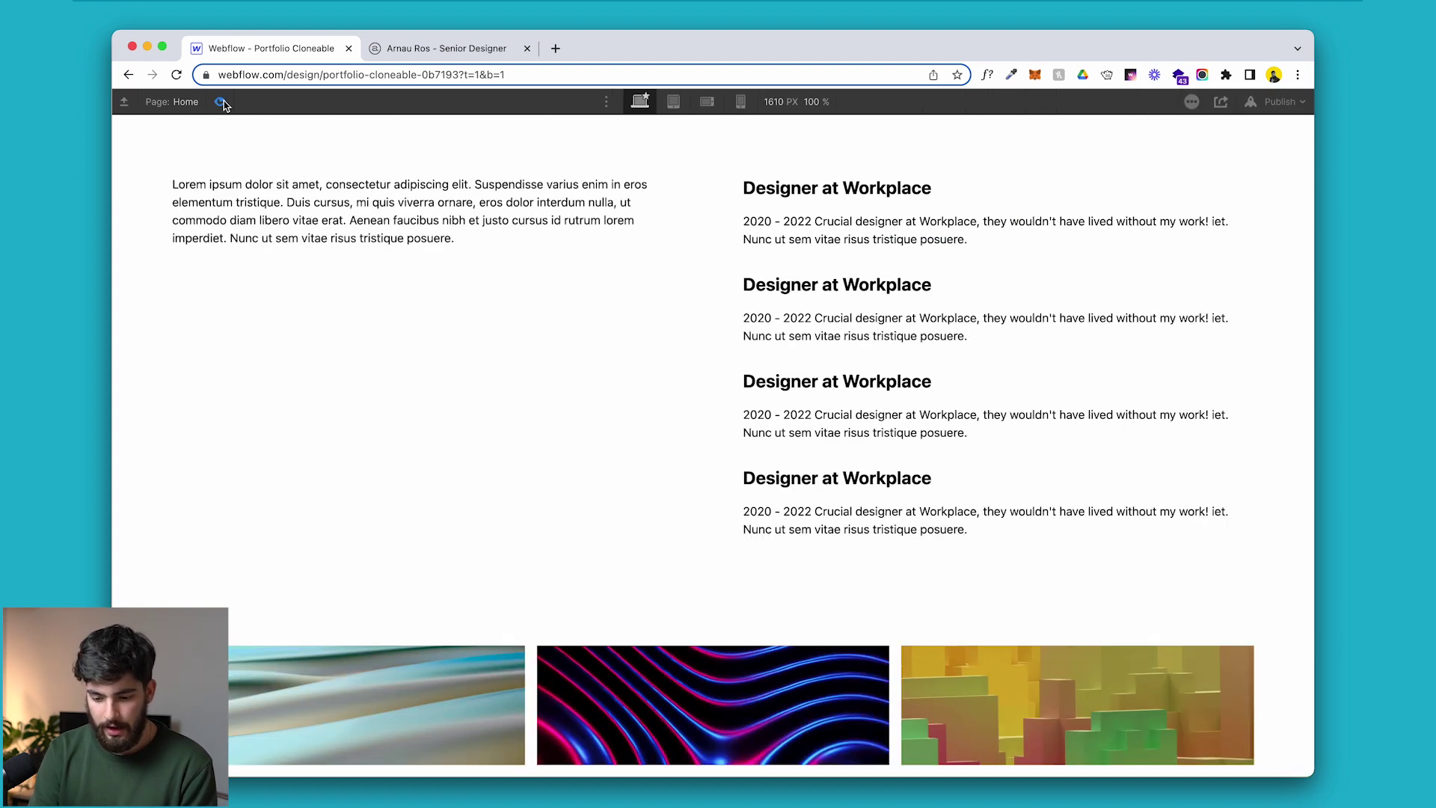
scroll(471, 577, "up", 8)
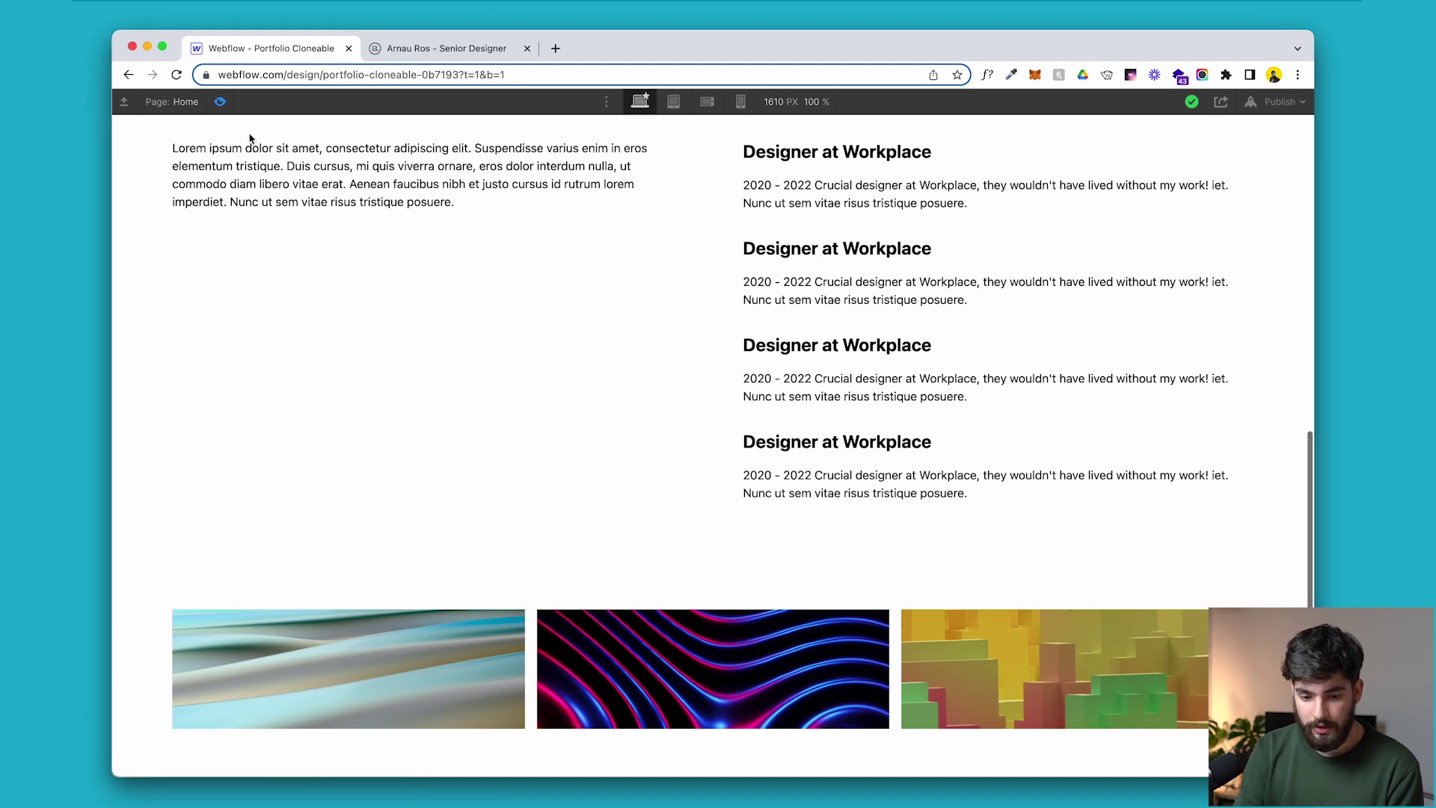
left_click(221, 102)
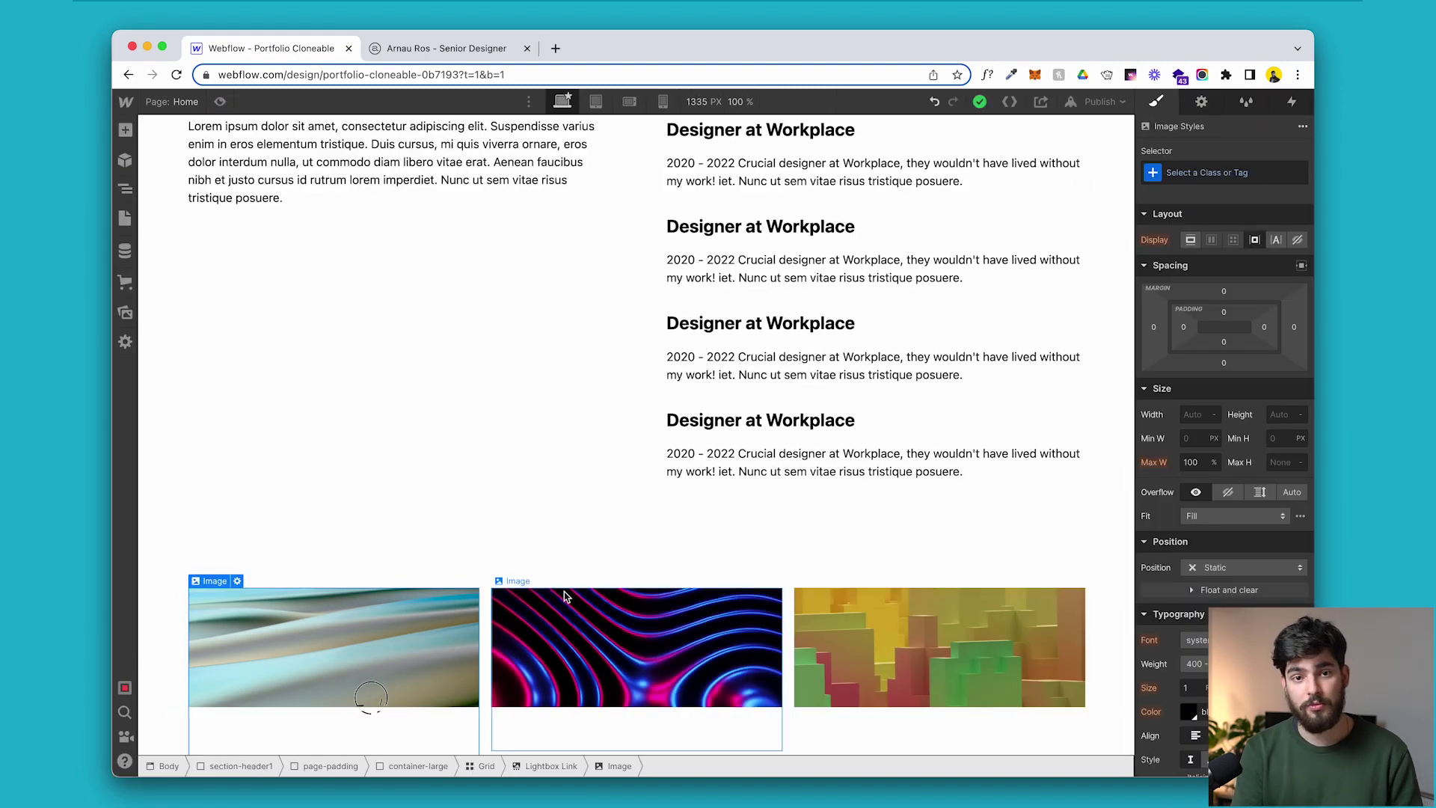
Set each of the three lightbox links' media to its matching image and link them under the group name 1.
left_click(565, 766)
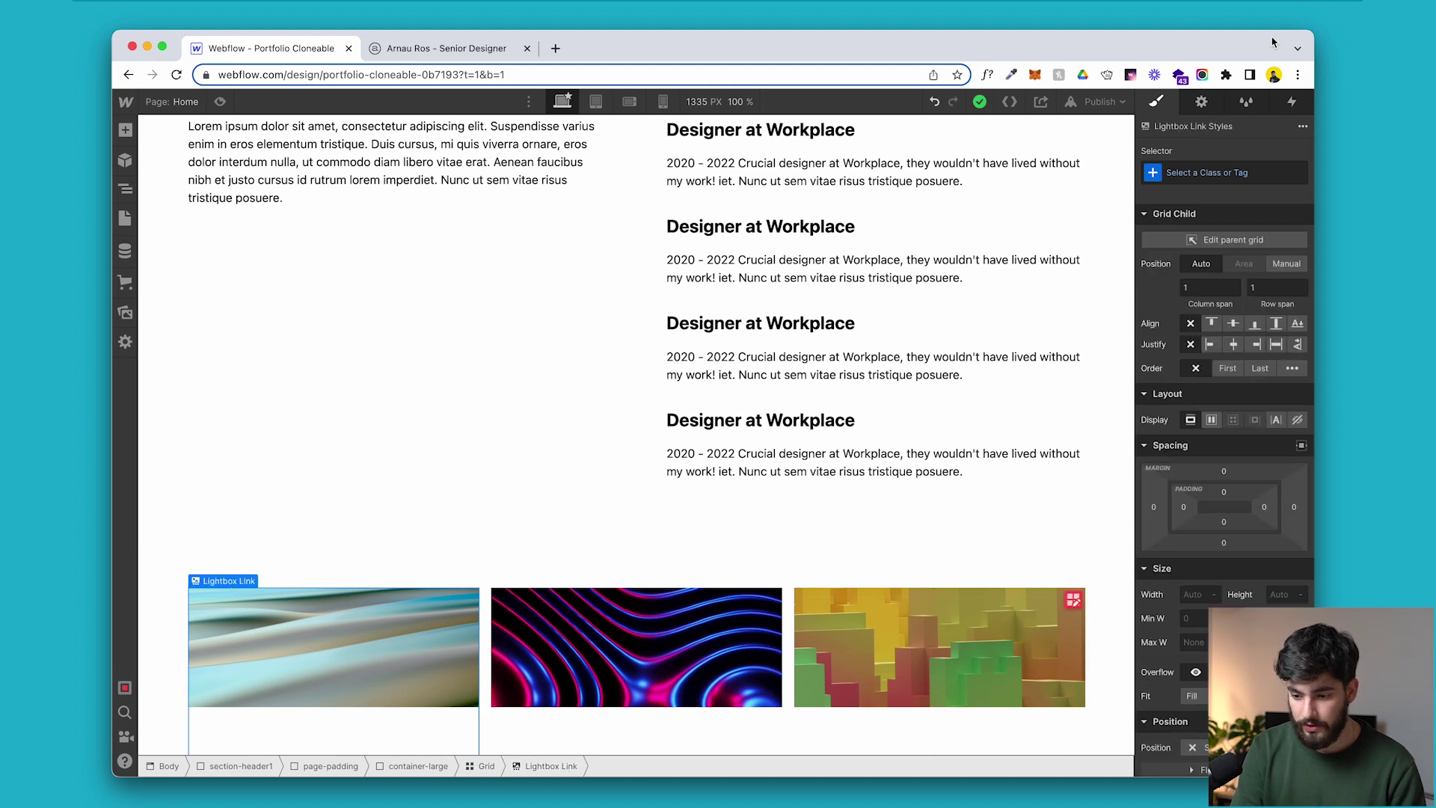
left_click(1199, 103)
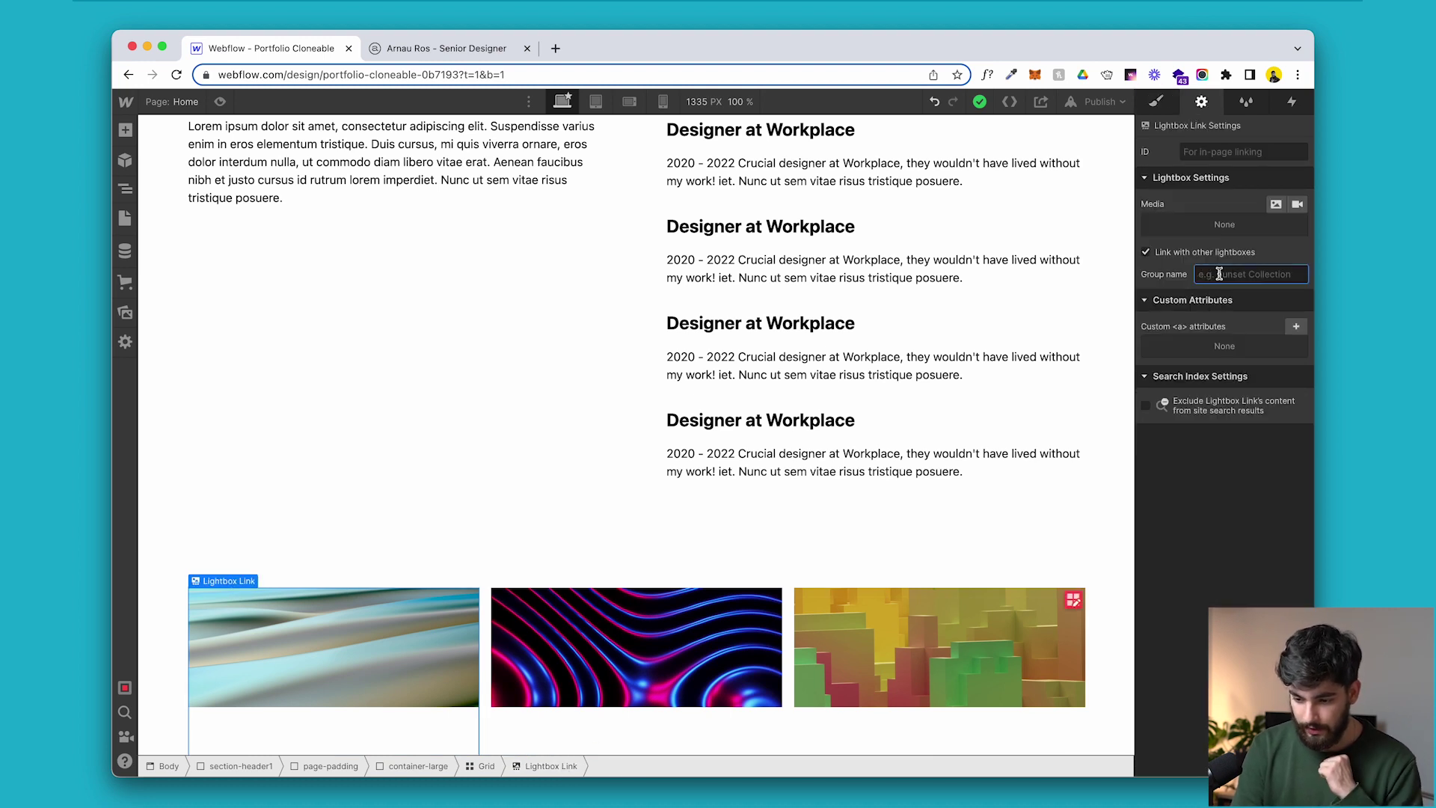
left_click(655, 664)
left_click(541, 768)
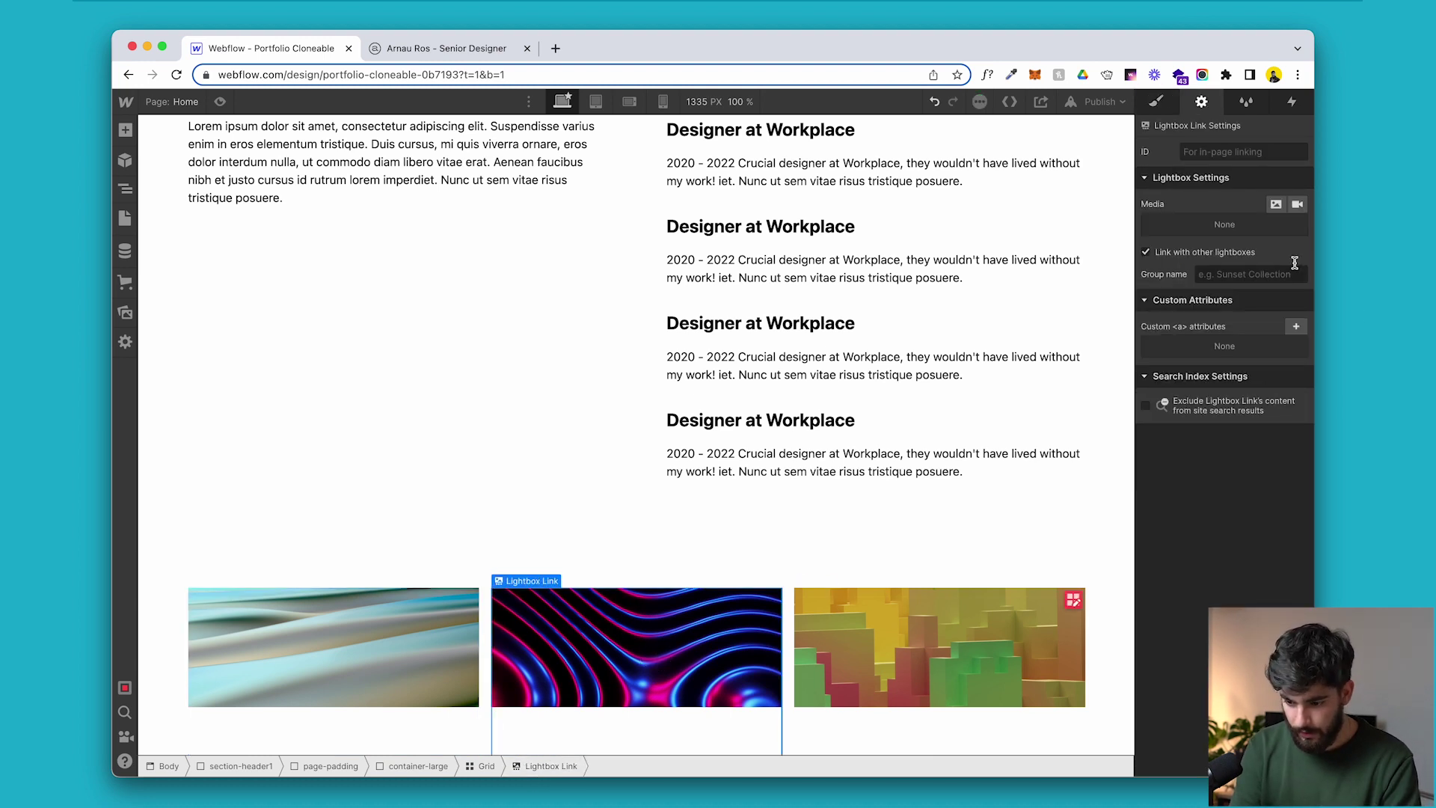
left_click(939, 604)
key("Up")
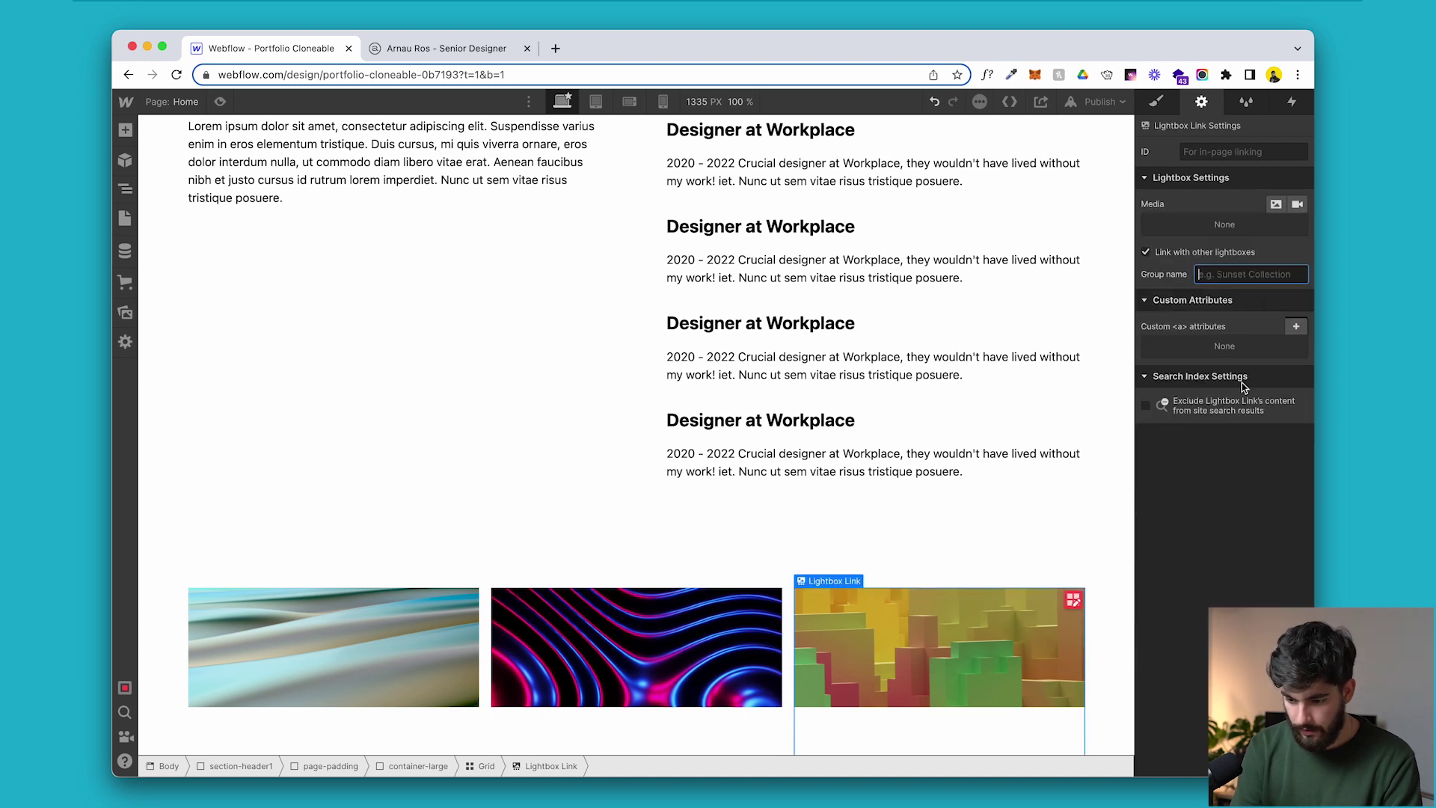
left_click(647, 439)
Preview the page, open the first grid image in the lightbox, browse the linked images, and exit the preview.
key("super+shift+p")
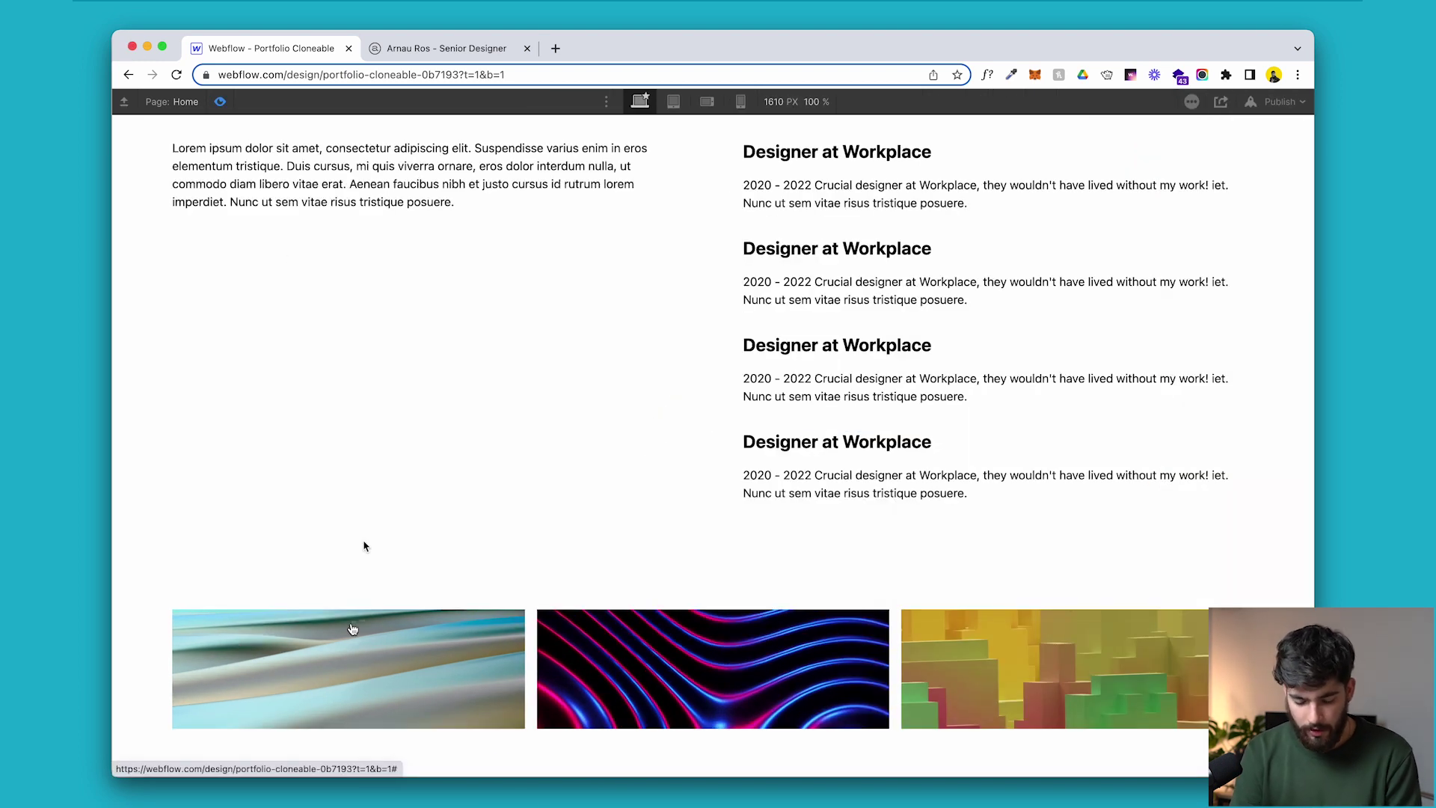
left_click(352, 629)
key("Right")
key("Right")
key("Left")
key("Left")
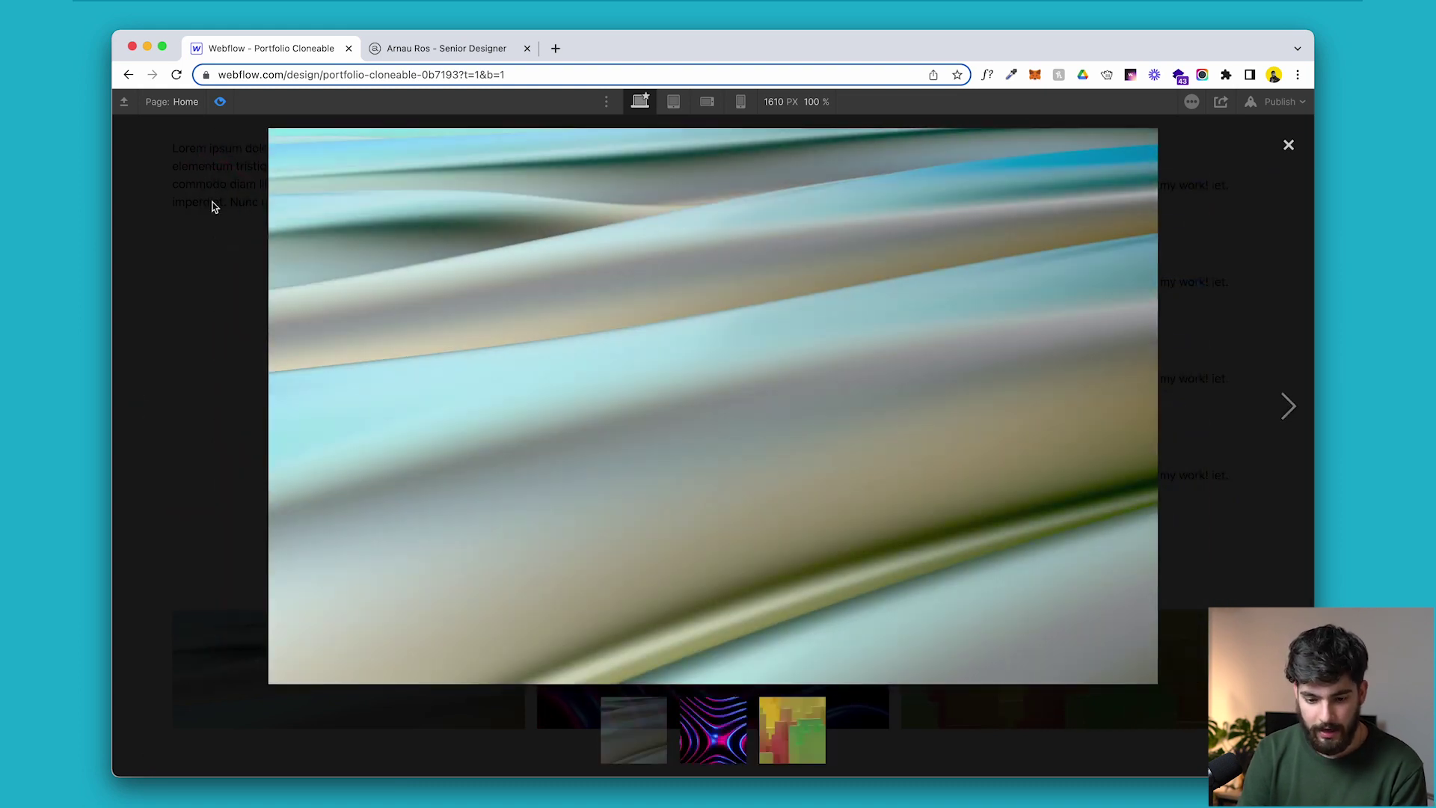
left_click(220, 101)
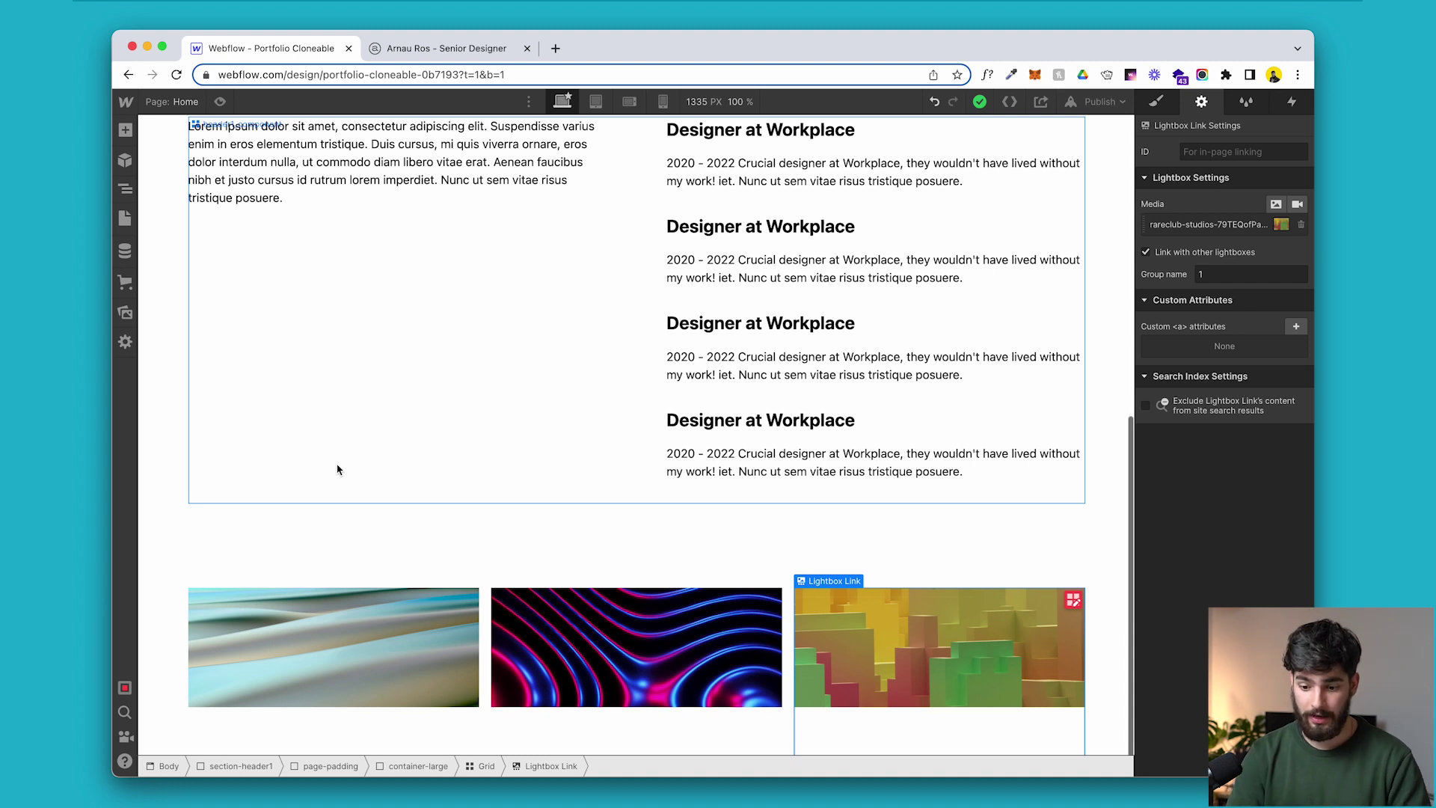
Copy the Contact 1 section from the Relume Library and paste it into the page body below the image grid in Webflow.
key("super+grave")
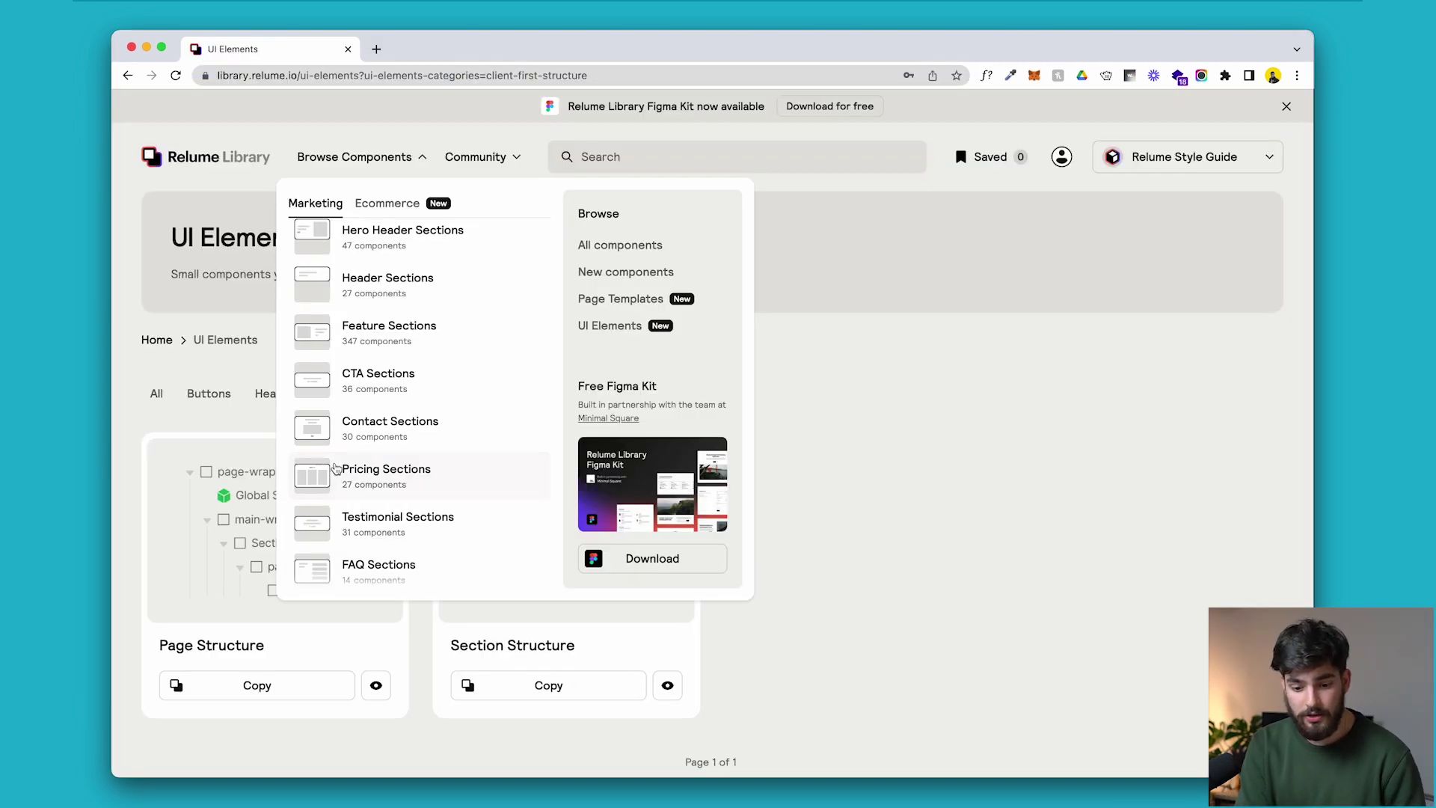
left_click(413, 423)
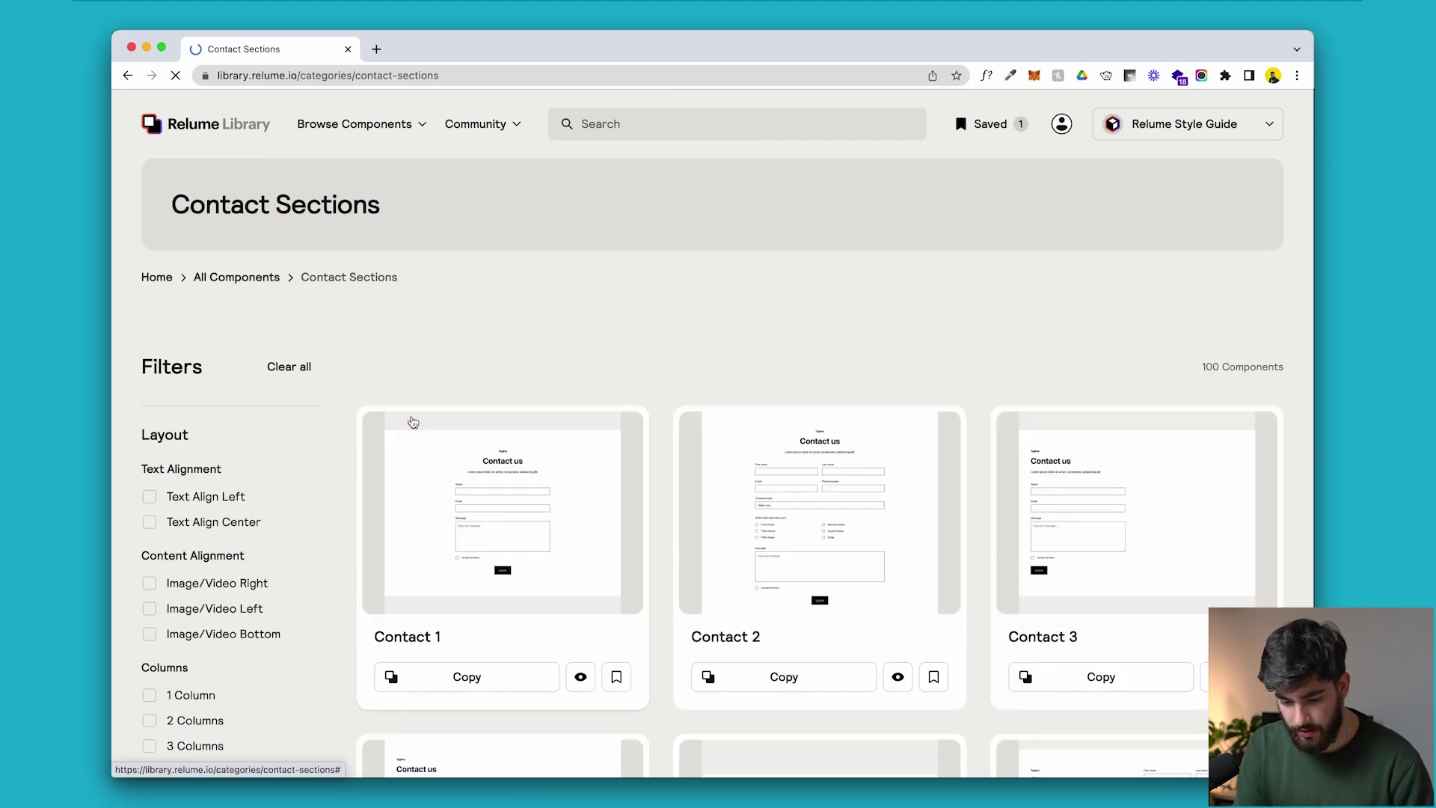
scroll(410, 420, "down", 3)
key("super+grave")
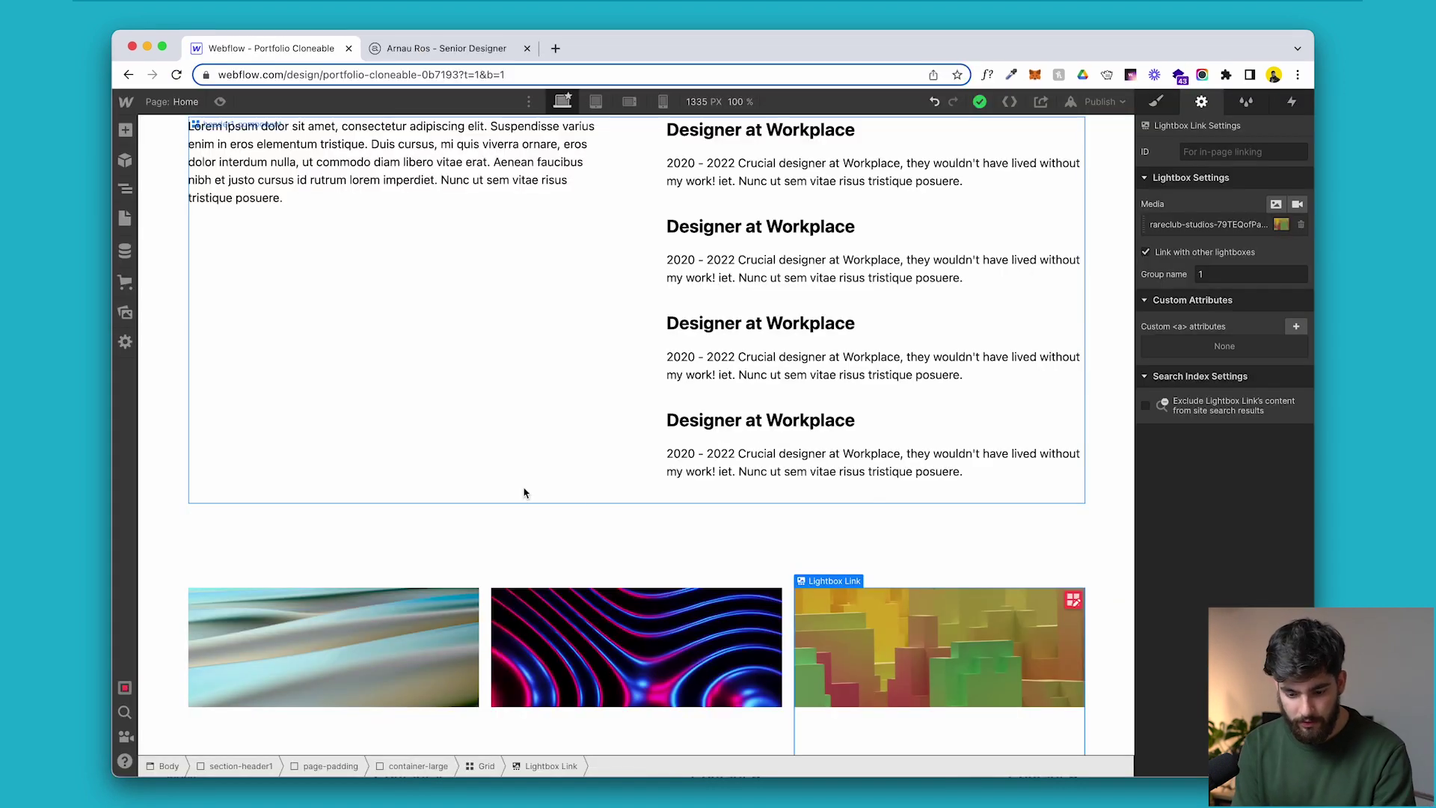
left_click(161, 766)
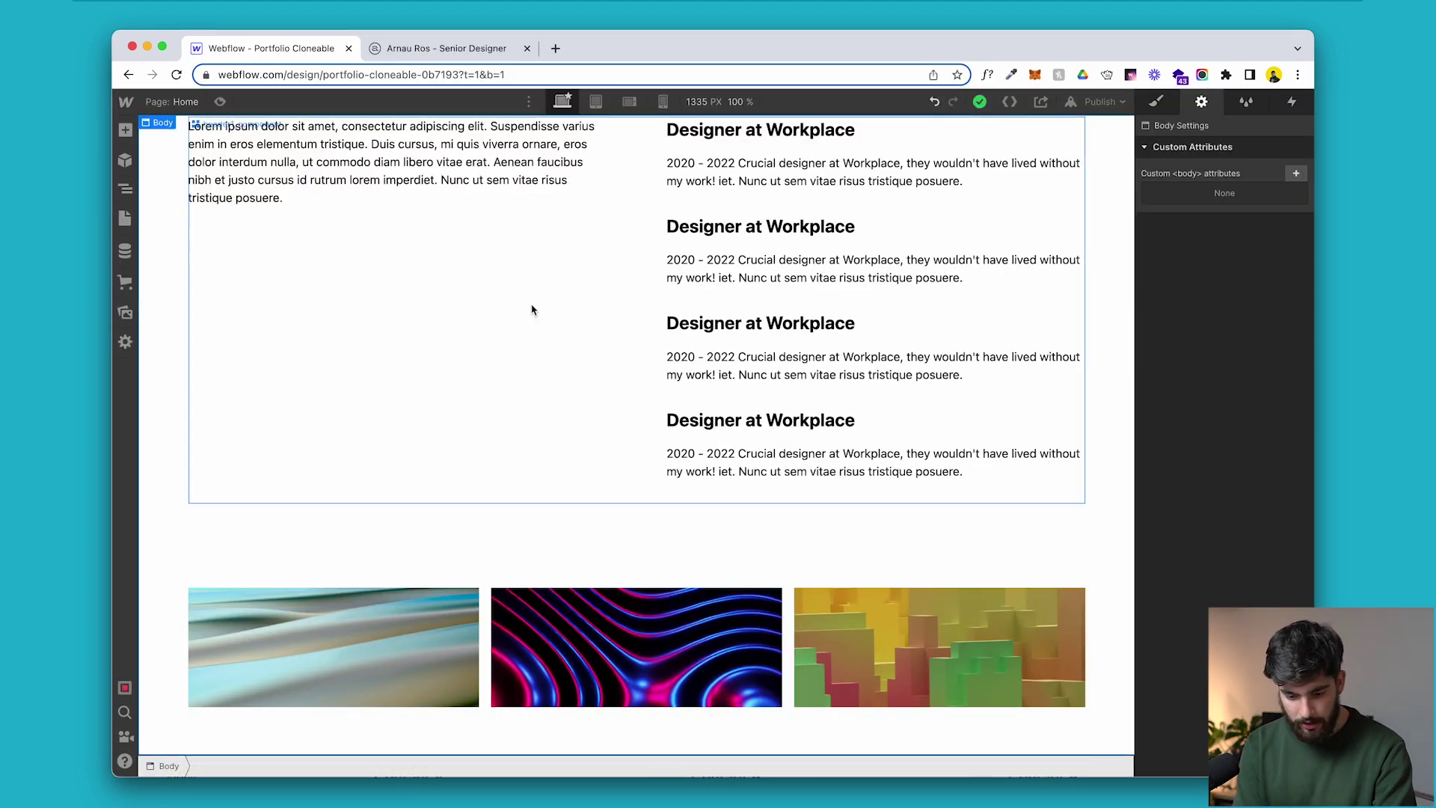
scroll(532, 310, "down", 10)
scroll(501, 432, "up", 3)
scroll(549, 378, "down", 1)
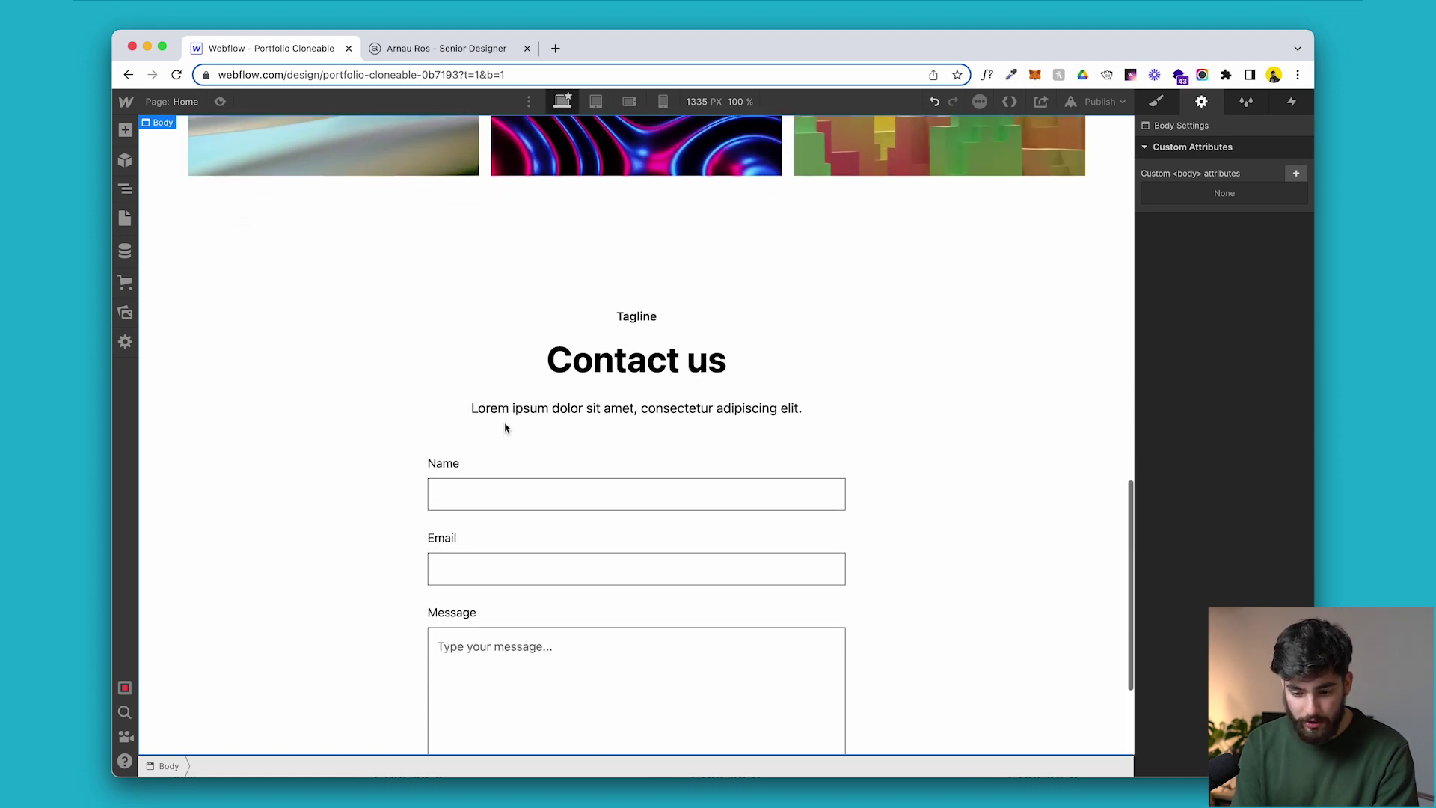
Delete the tagline above the contact section's heading and edit the "Contact us" heading text.
double_click(621, 320)
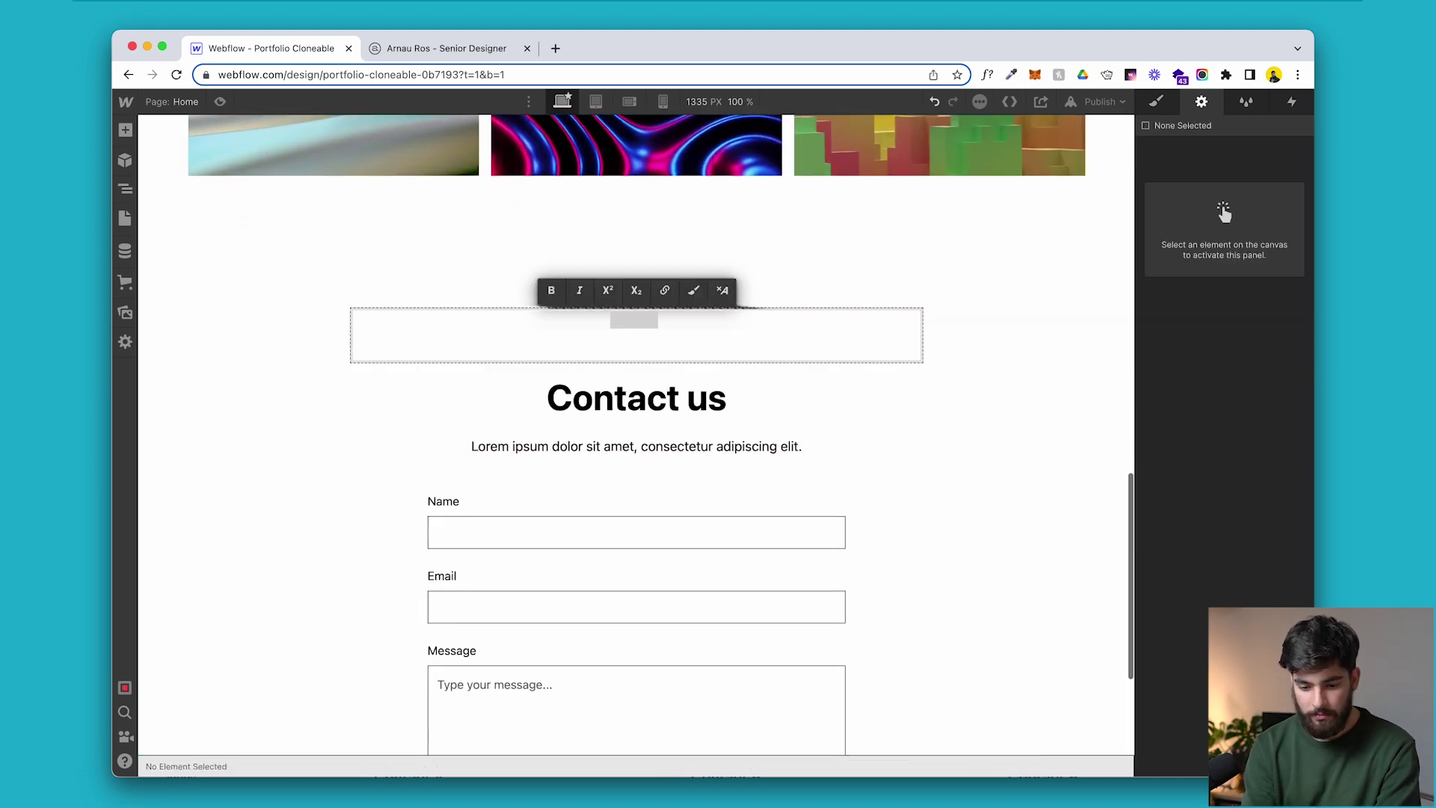
left_click(622, 334)
key("BackSpace")
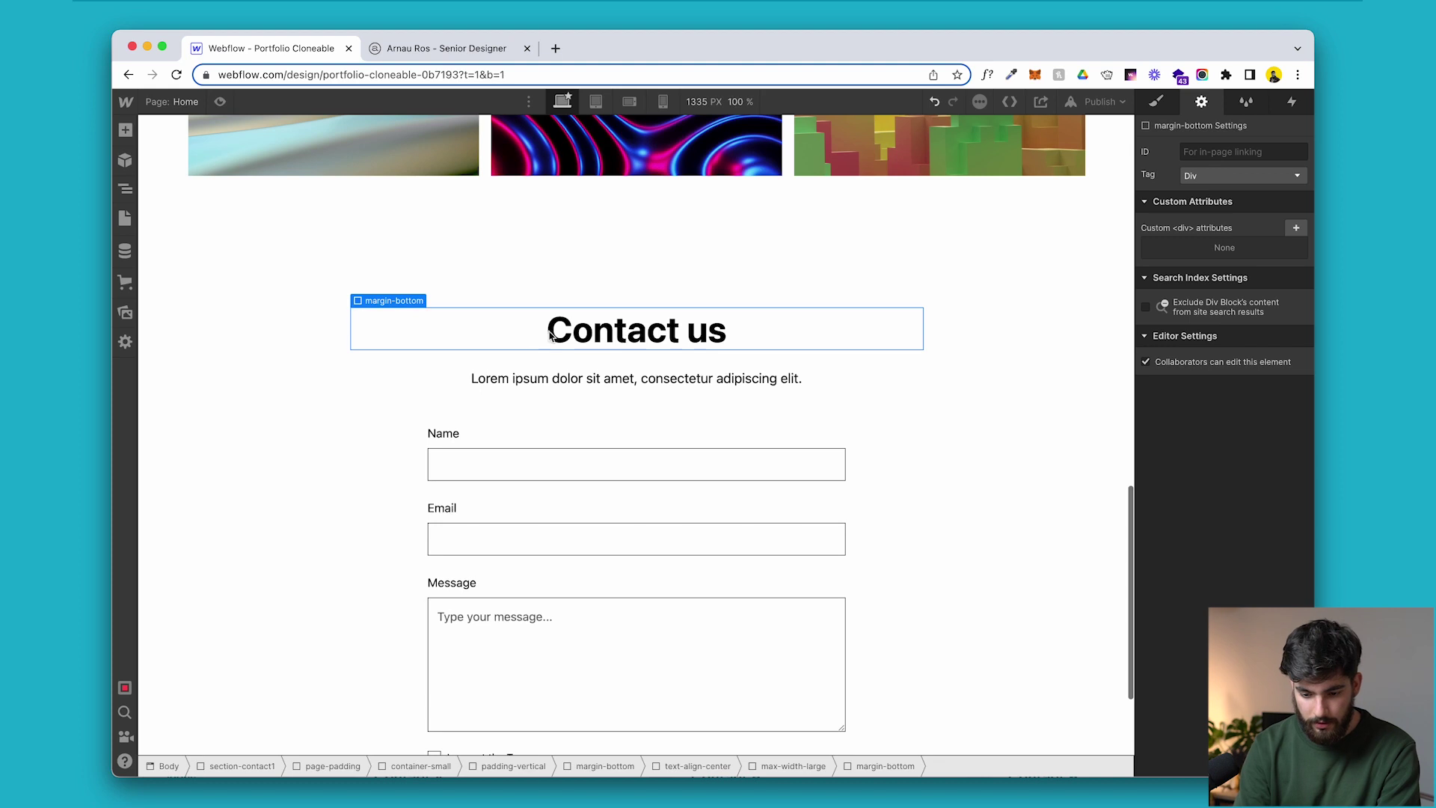
double_click(694, 314)
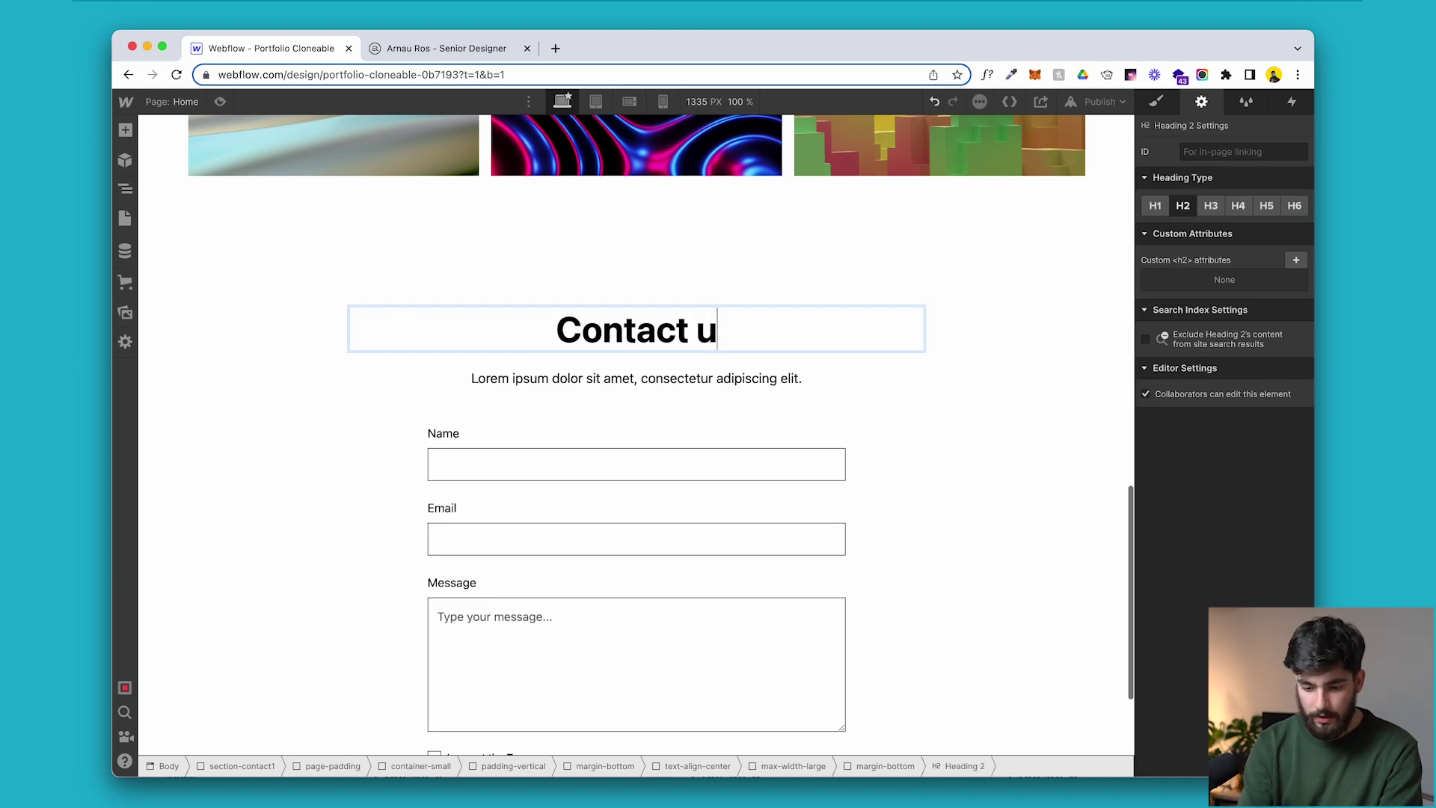
key("Escape")
Review the whole page and check its layout at the tablet, mobile landscape and mobile portrait breakpoints and in preview.
scroll(670, 388, "down", 3)
scroll(621, 636, "up", 15)
scroll(619, 637, "down", 1)
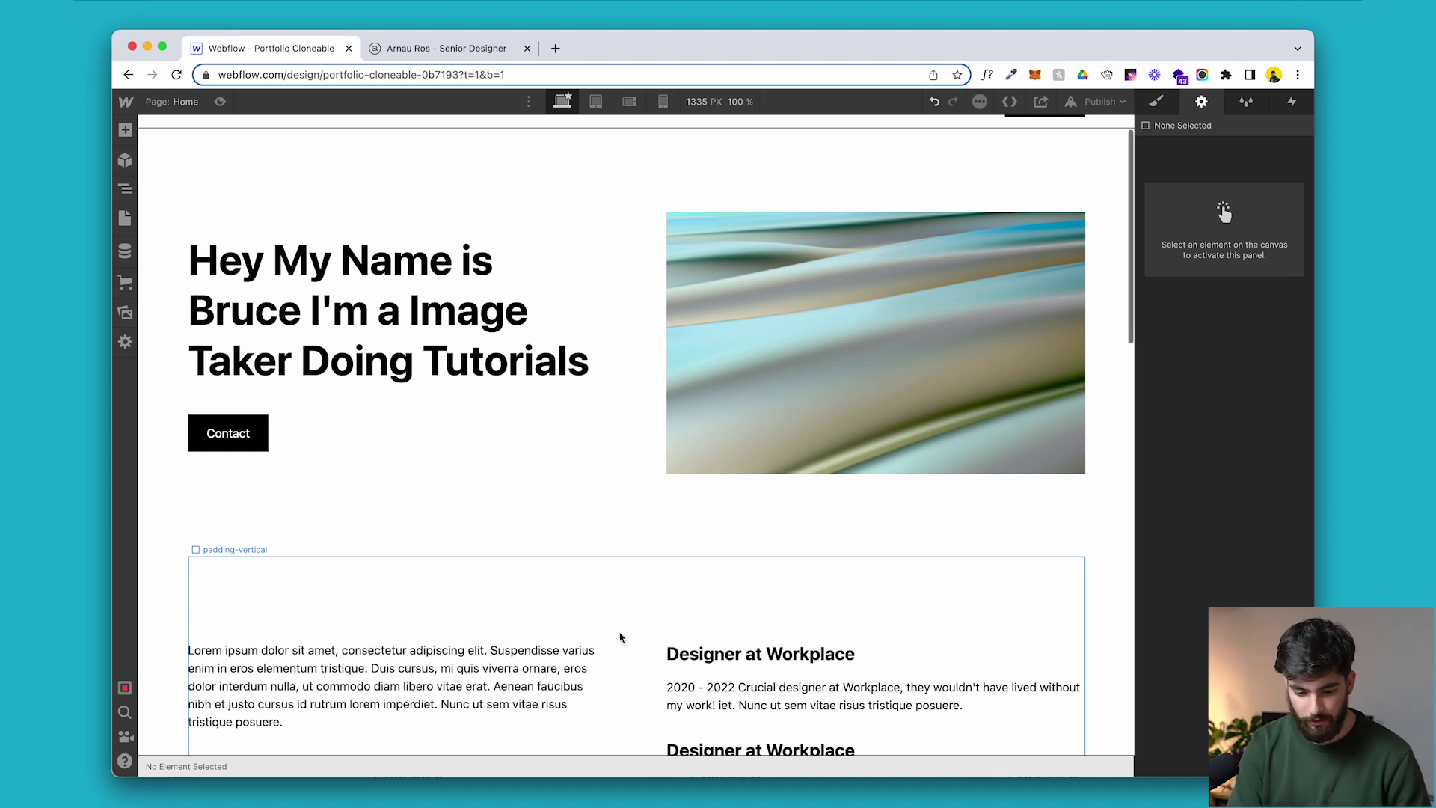
scroll(619, 636, "up", 1)
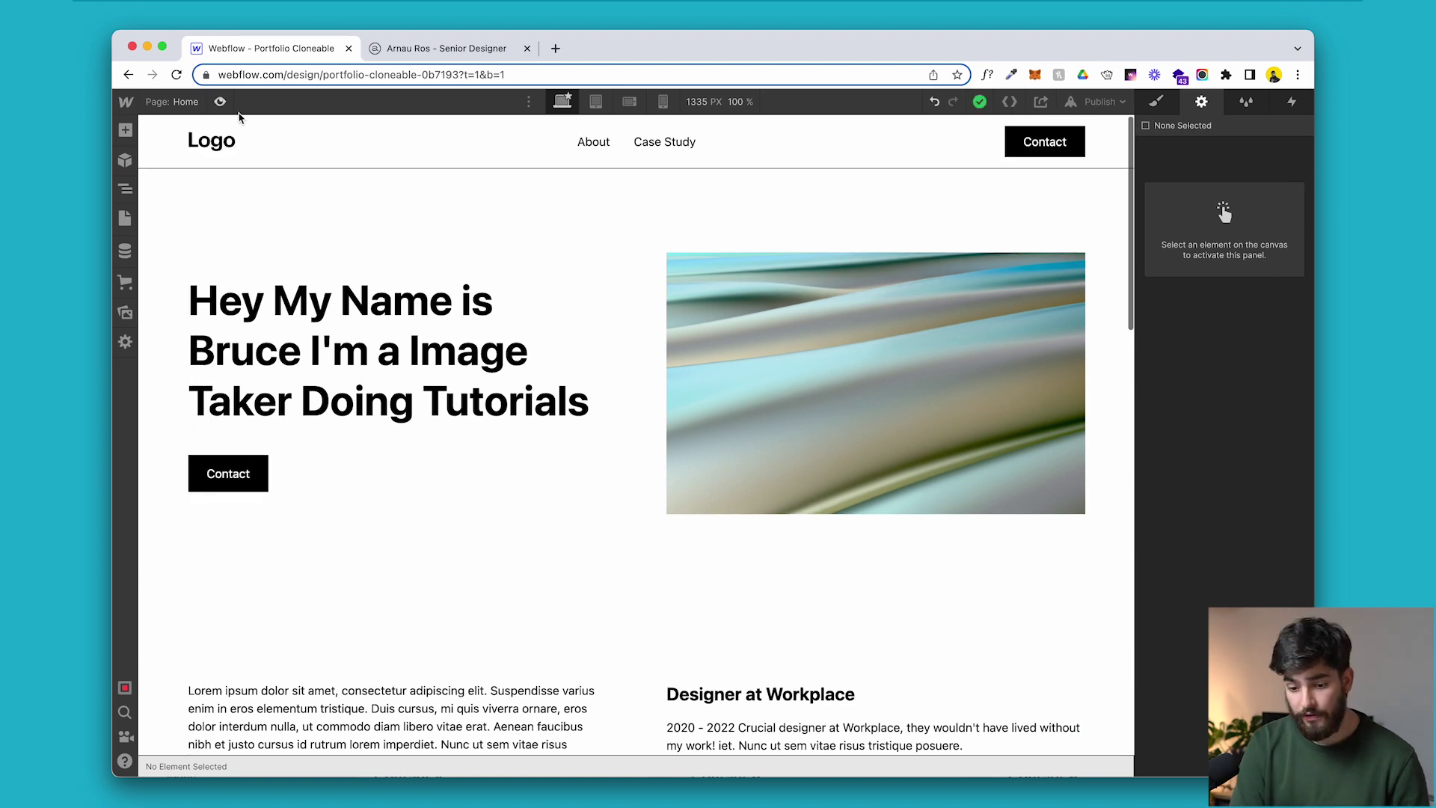
left_click(598, 104)
left_click(630, 101)
left_click(665, 102)
left_click(599, 102)
mouse_move(928, 431)
left_mouse_down()
mouse_move(1068, 429)
mouse_move(928, 429)
left_mouse_up()
left_click(564, 100)
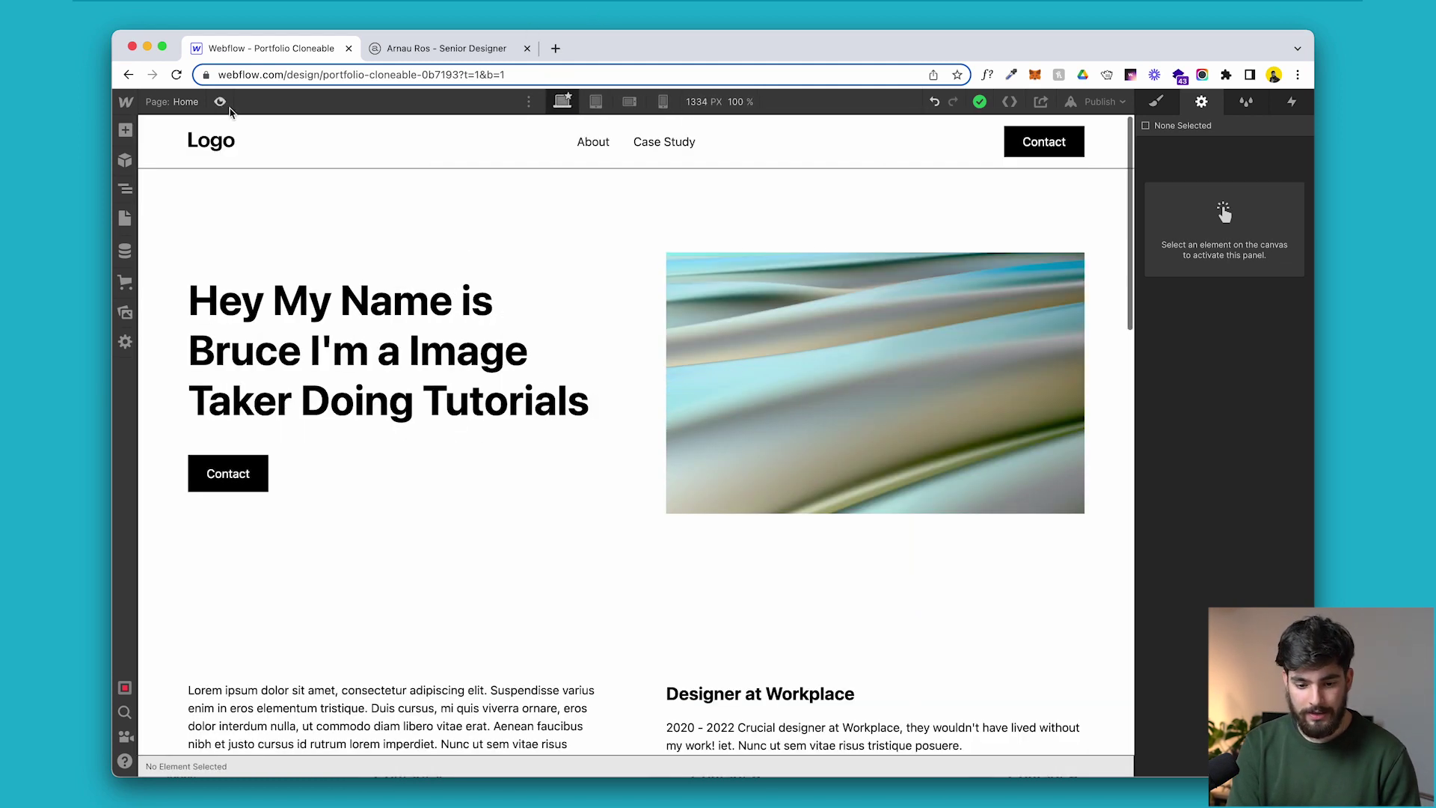
left_click(229, 107)
left_click(222, 102)
Give the work experience section below the hero the in-page linking ID "about".
left_click(590, 142)
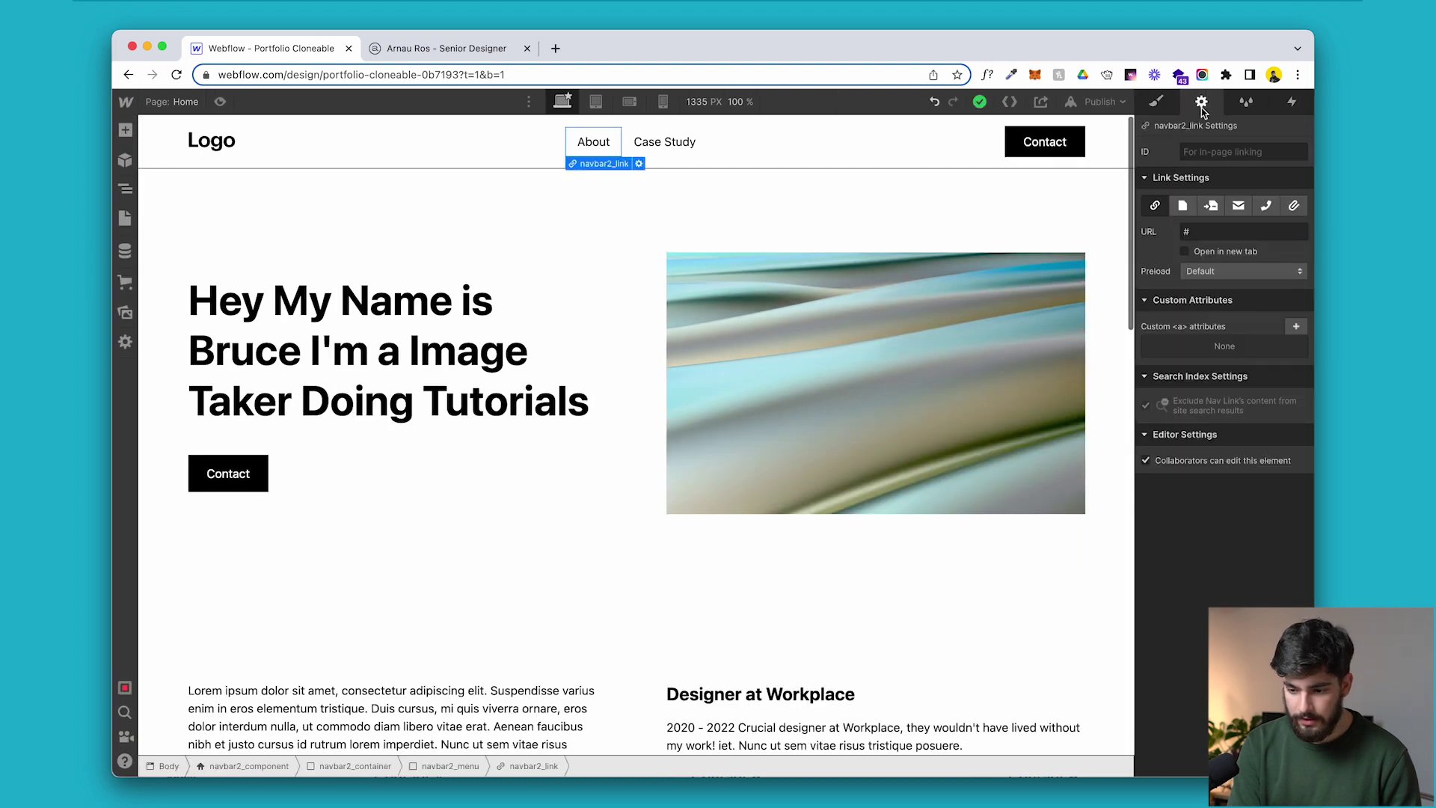
scroll(581, 490, "down", 3)
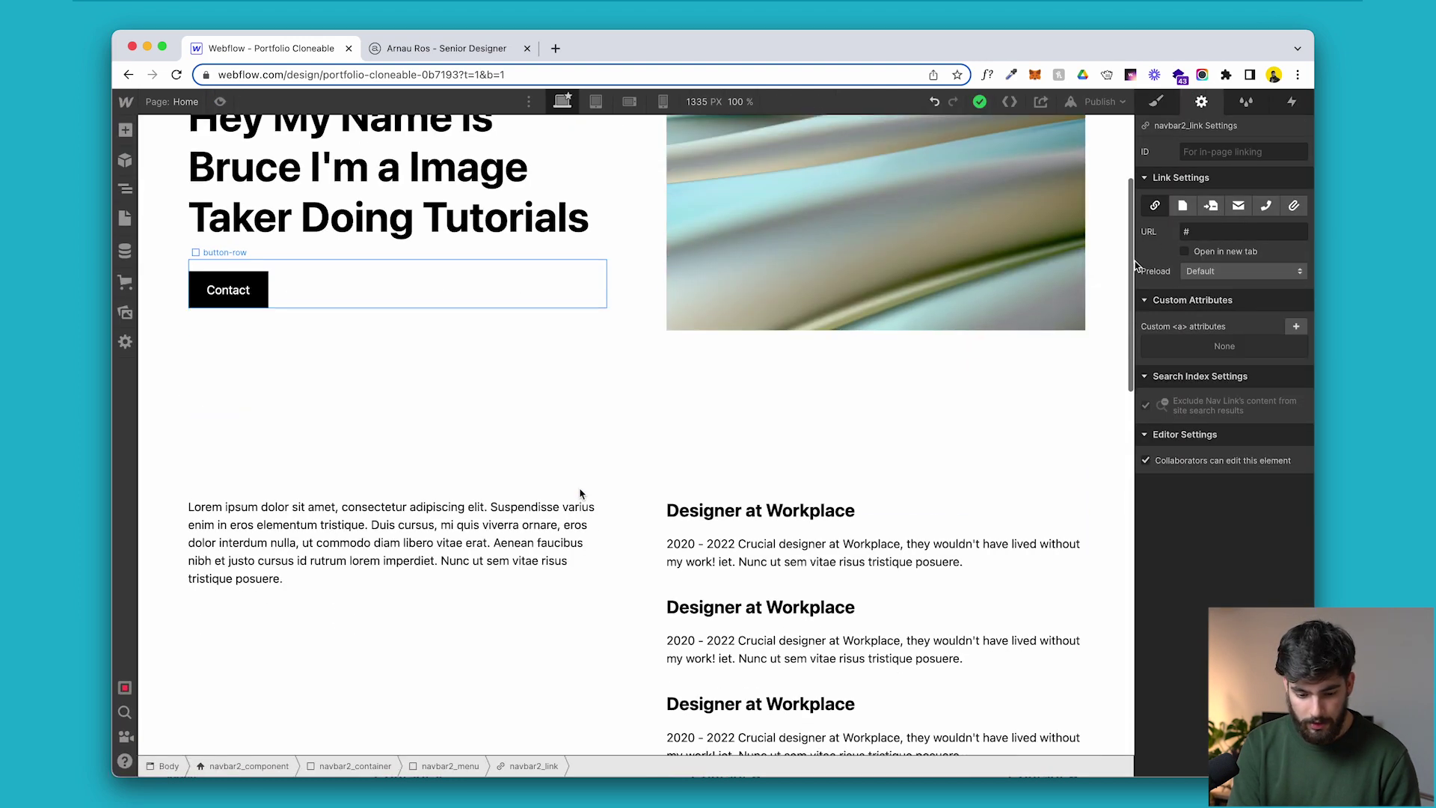
left_click(311, 484)
left_click(157, 666)
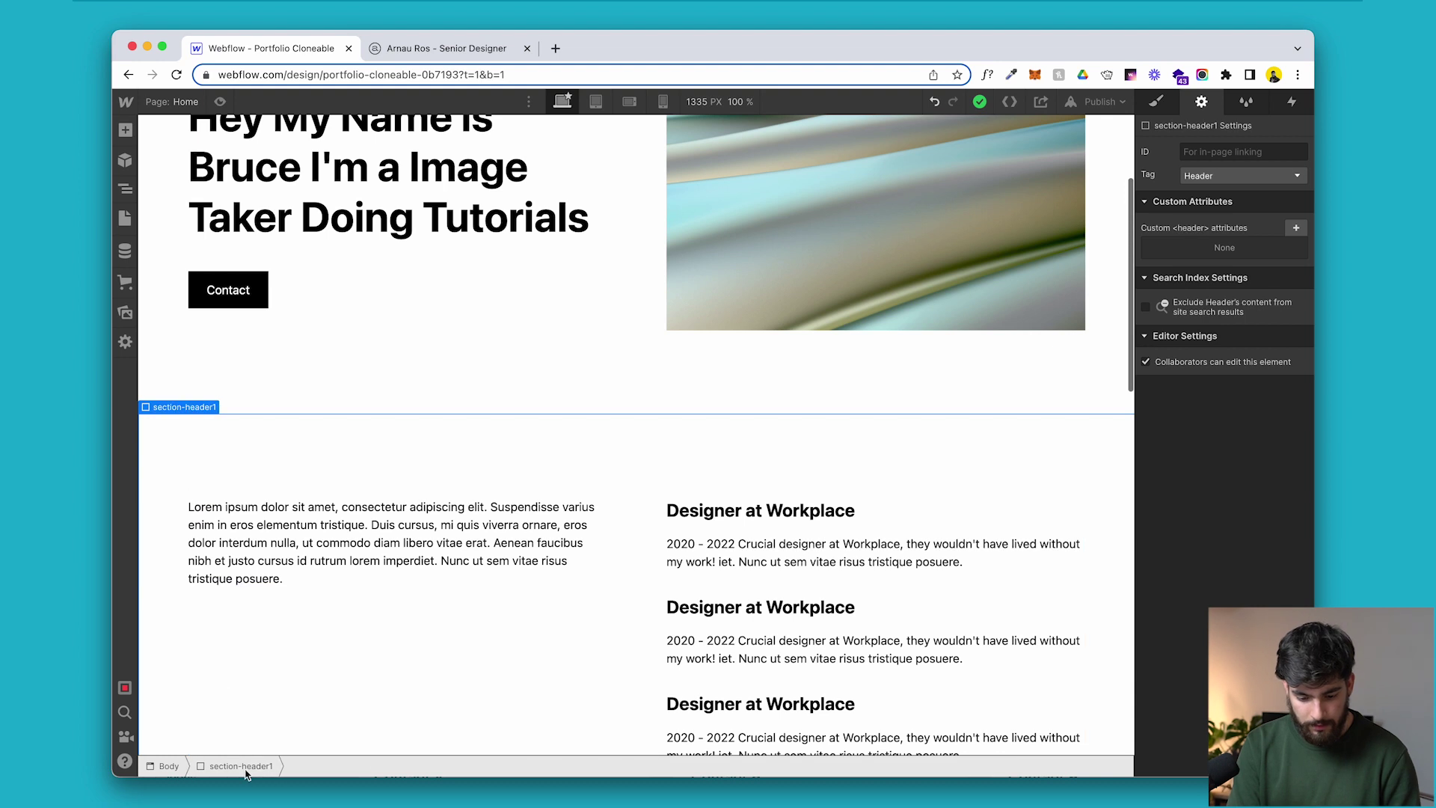
left_click(1156, 102)
left_click(1201, 102)
left_click(1229, 152)
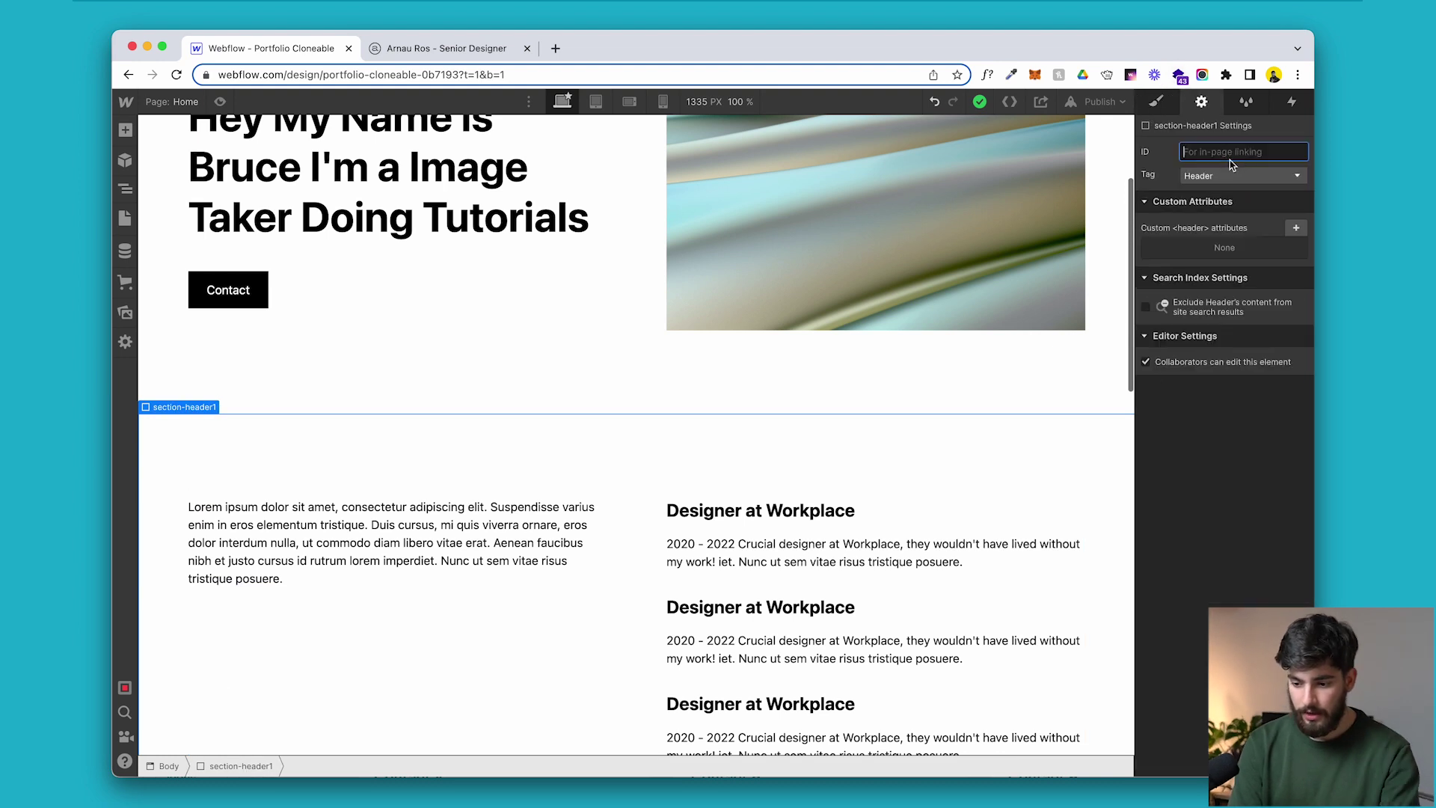
type("about")
Set the ID of the page-padding block around the image grid to "casey-study".
scroll(954, 357, "down", 10)
left_click(1107, 225)
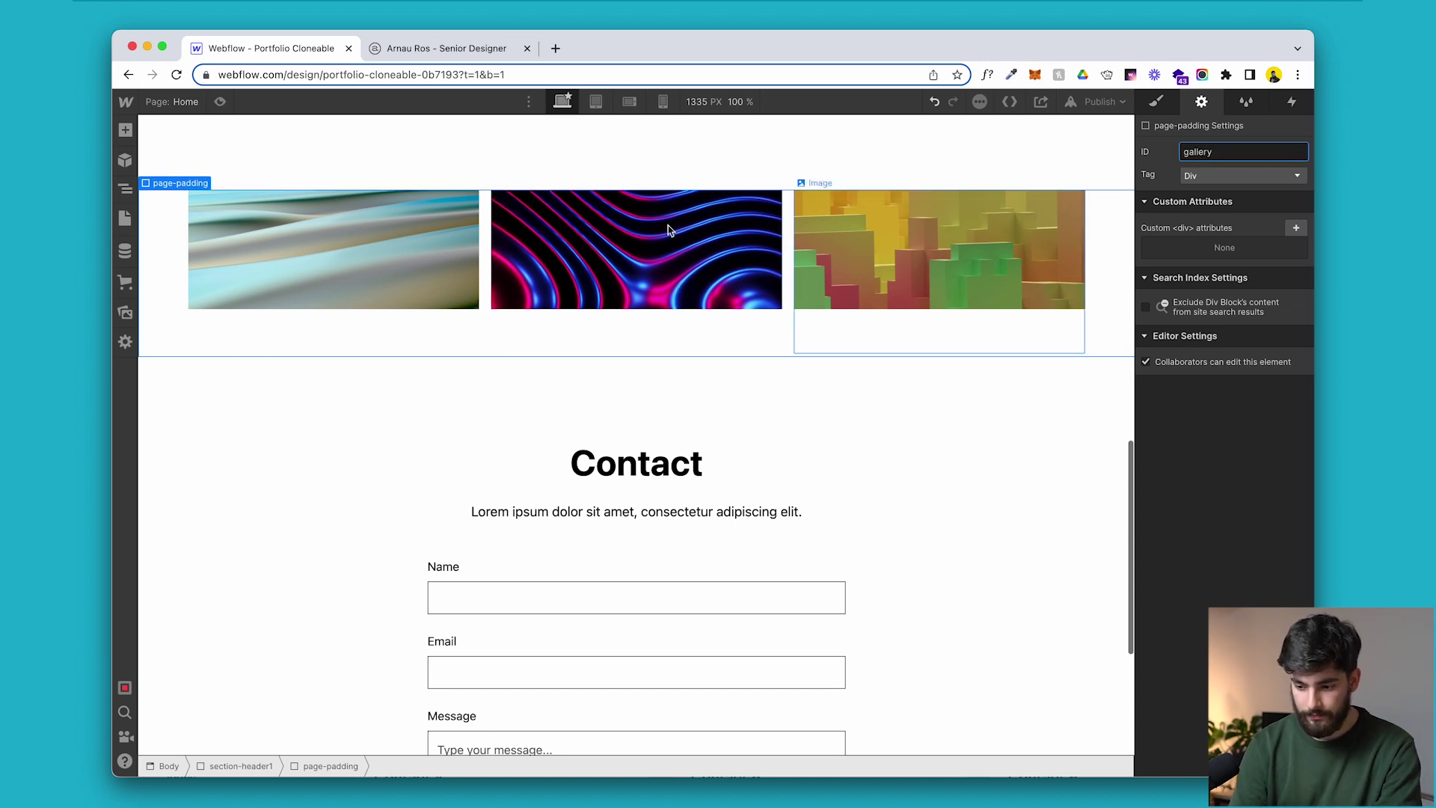
scroll(579, 247, "up", 10)
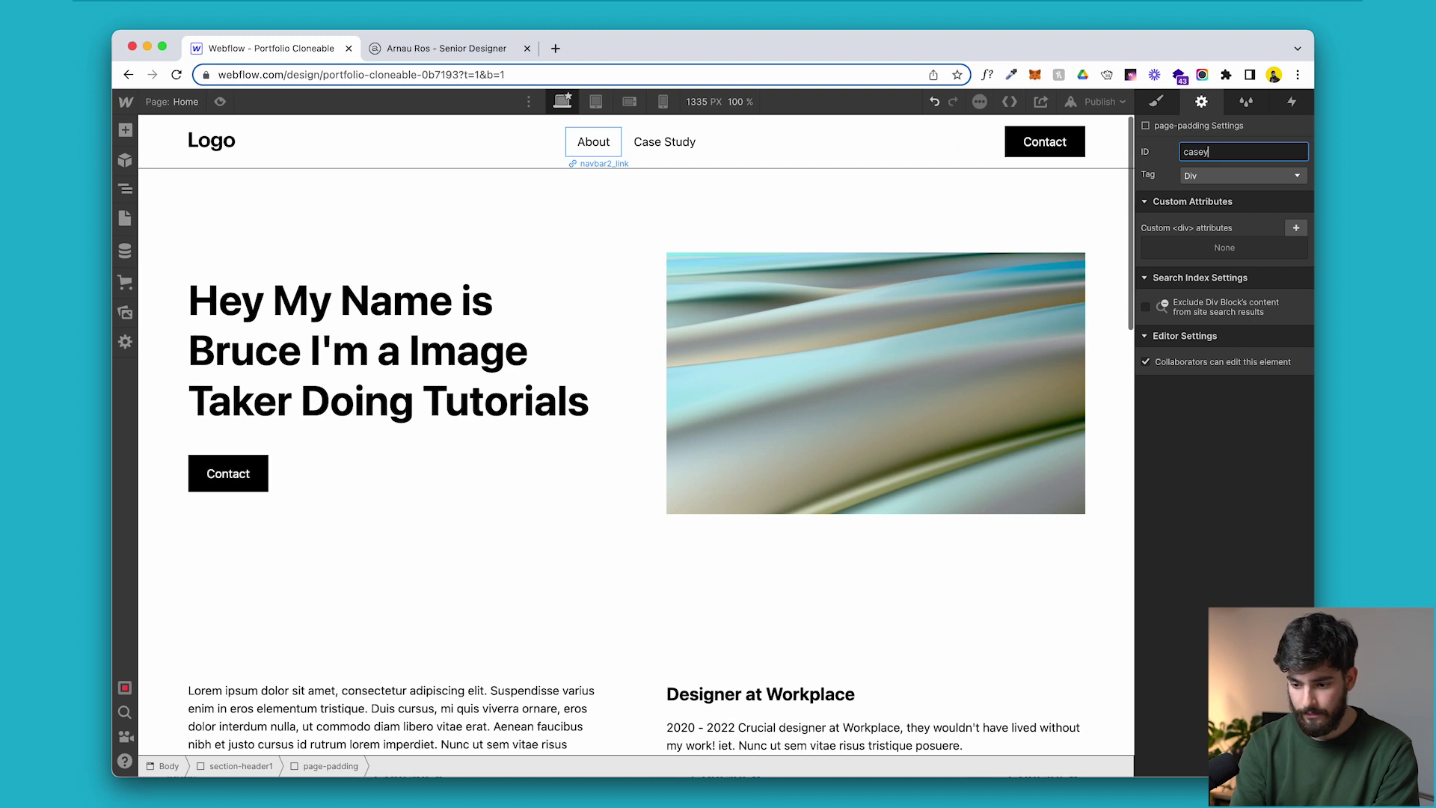
Link the navbar's About link to the "about" page section.
left_click(585, 149)
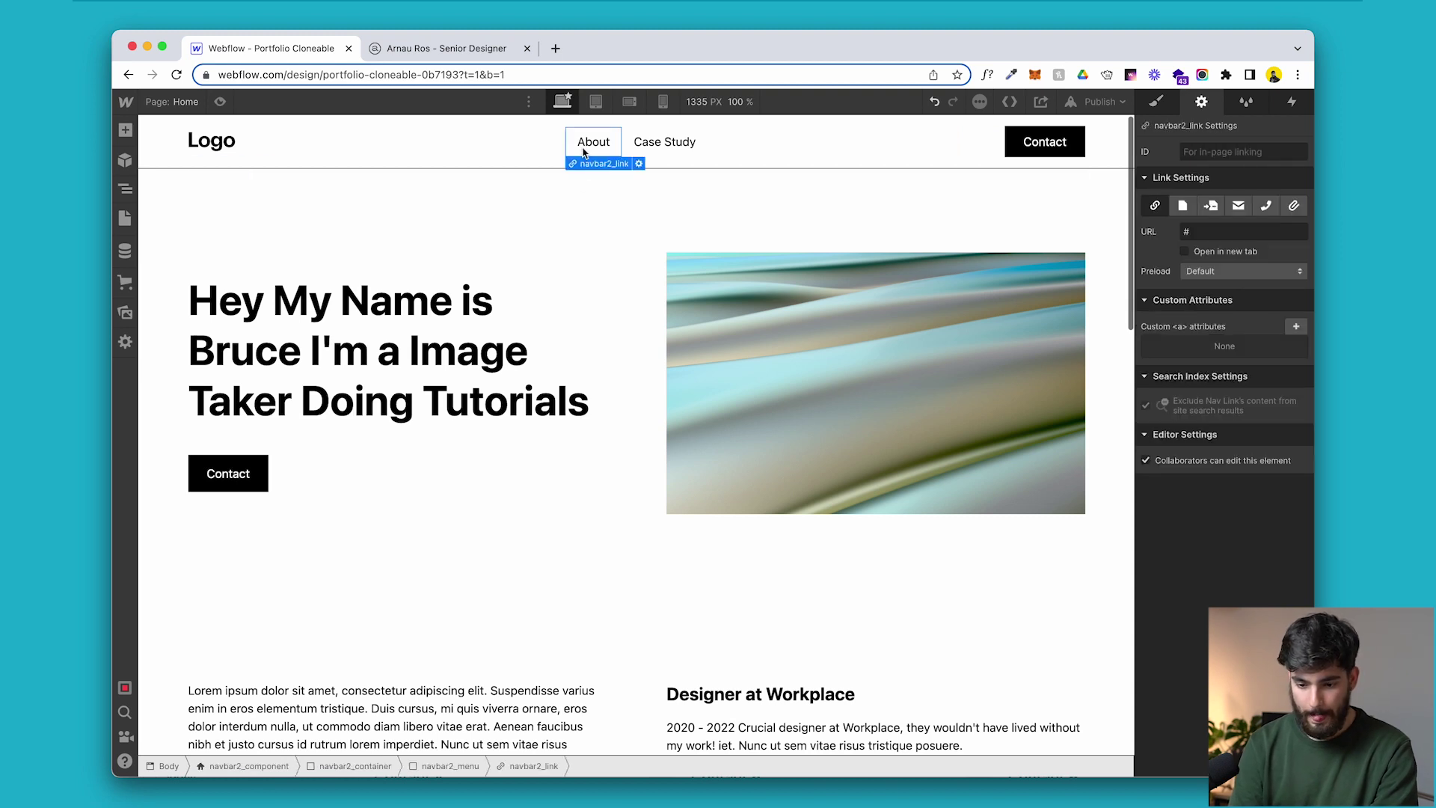
left_click(1216, 205)
left_click(1224, 233)
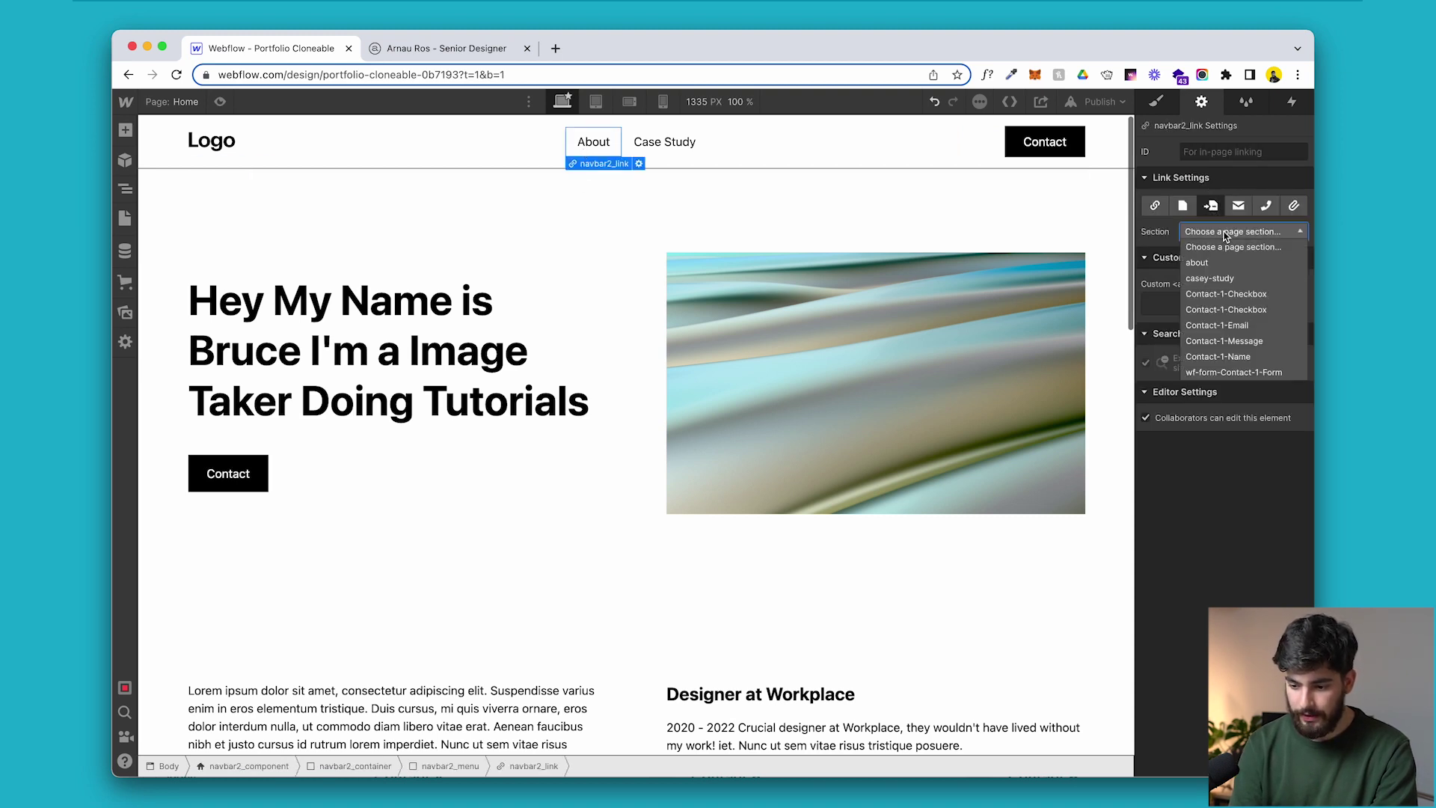
left_click(1201, 263)
Link the navbar's Case Study link to the "casey-study" page section.
left_click(697, 149)
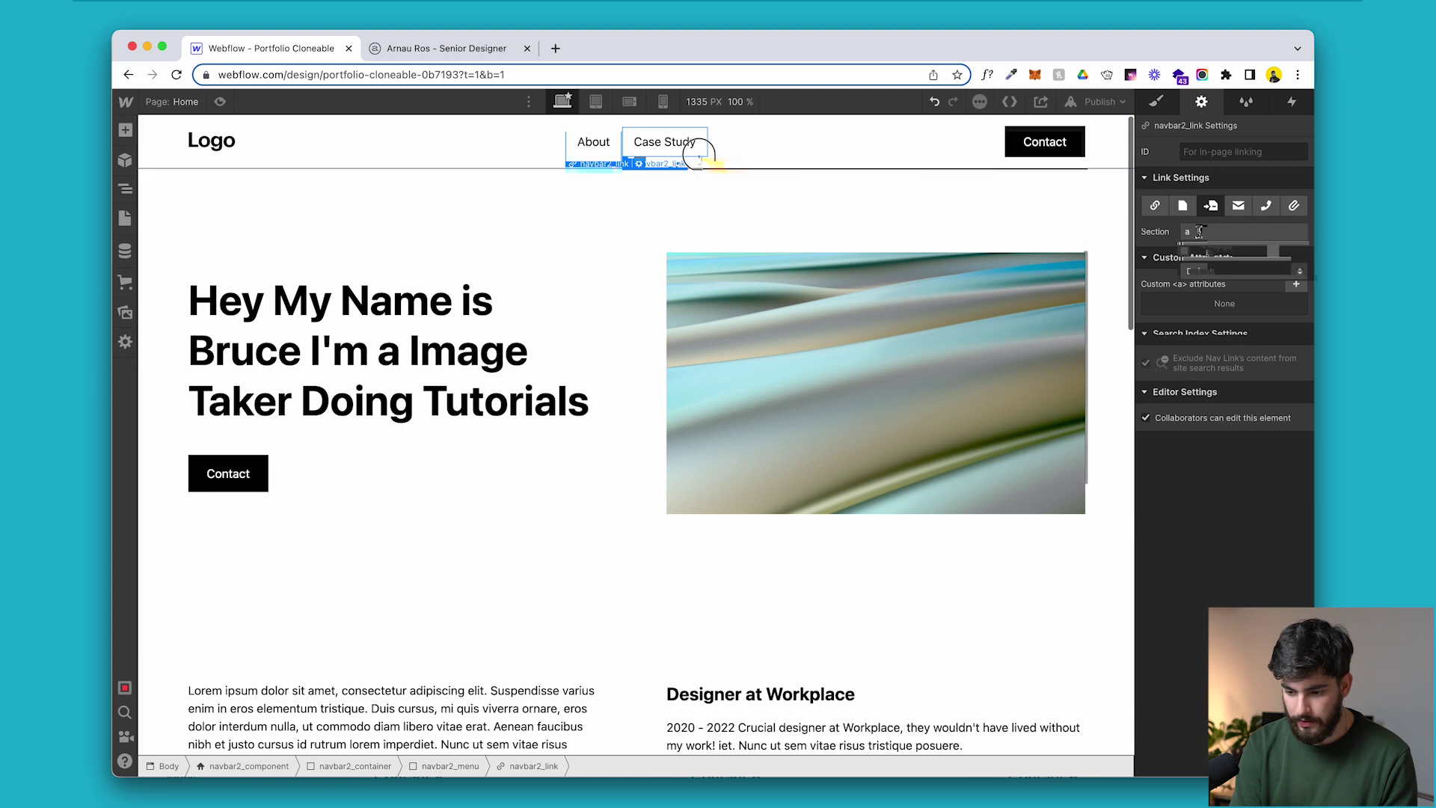
left_click(1211, 204)
left_click(1222, 232)
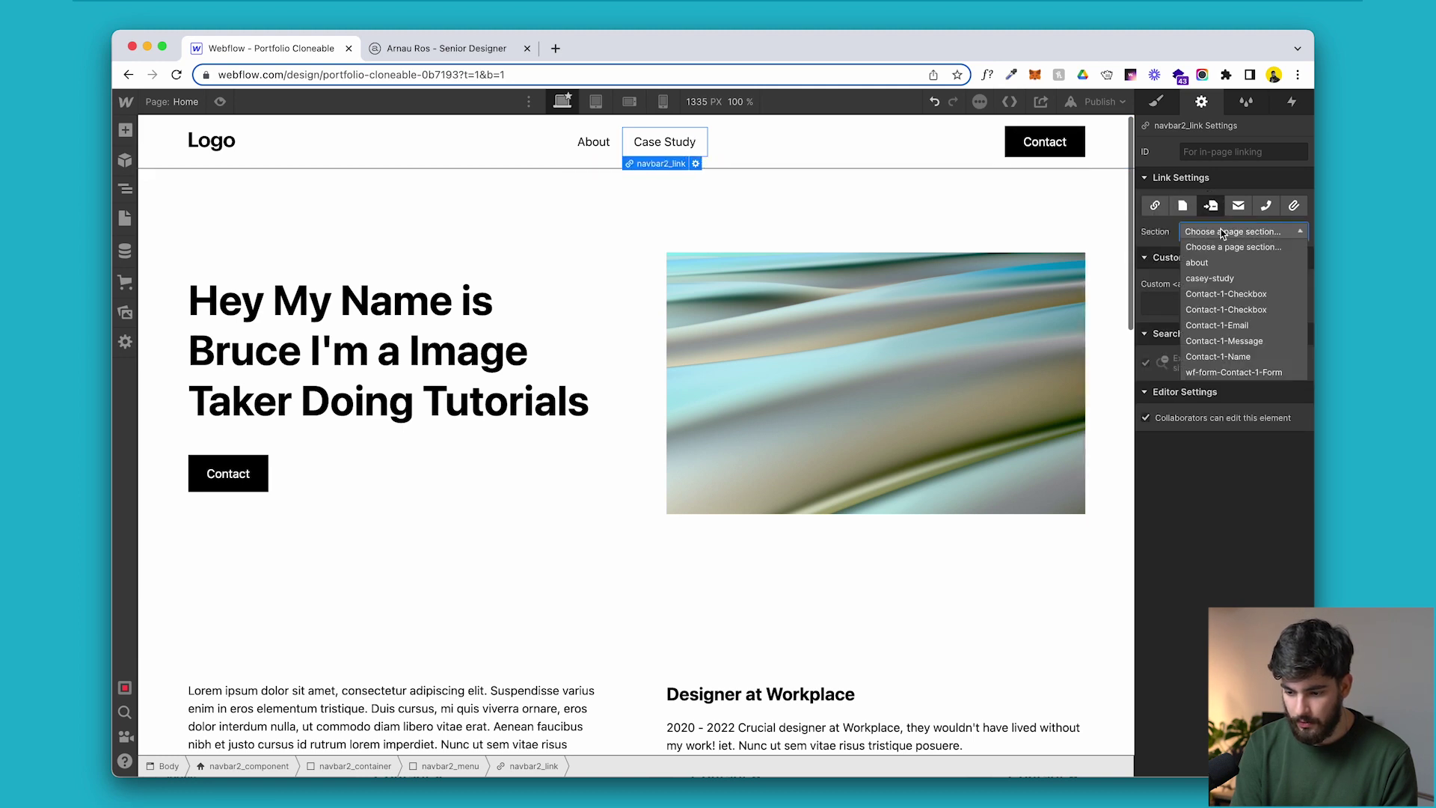
left_click(1219, 280)
Preview the page, test the navbar's About and Case Study links, and exit the preview.
left_click(221, 102)
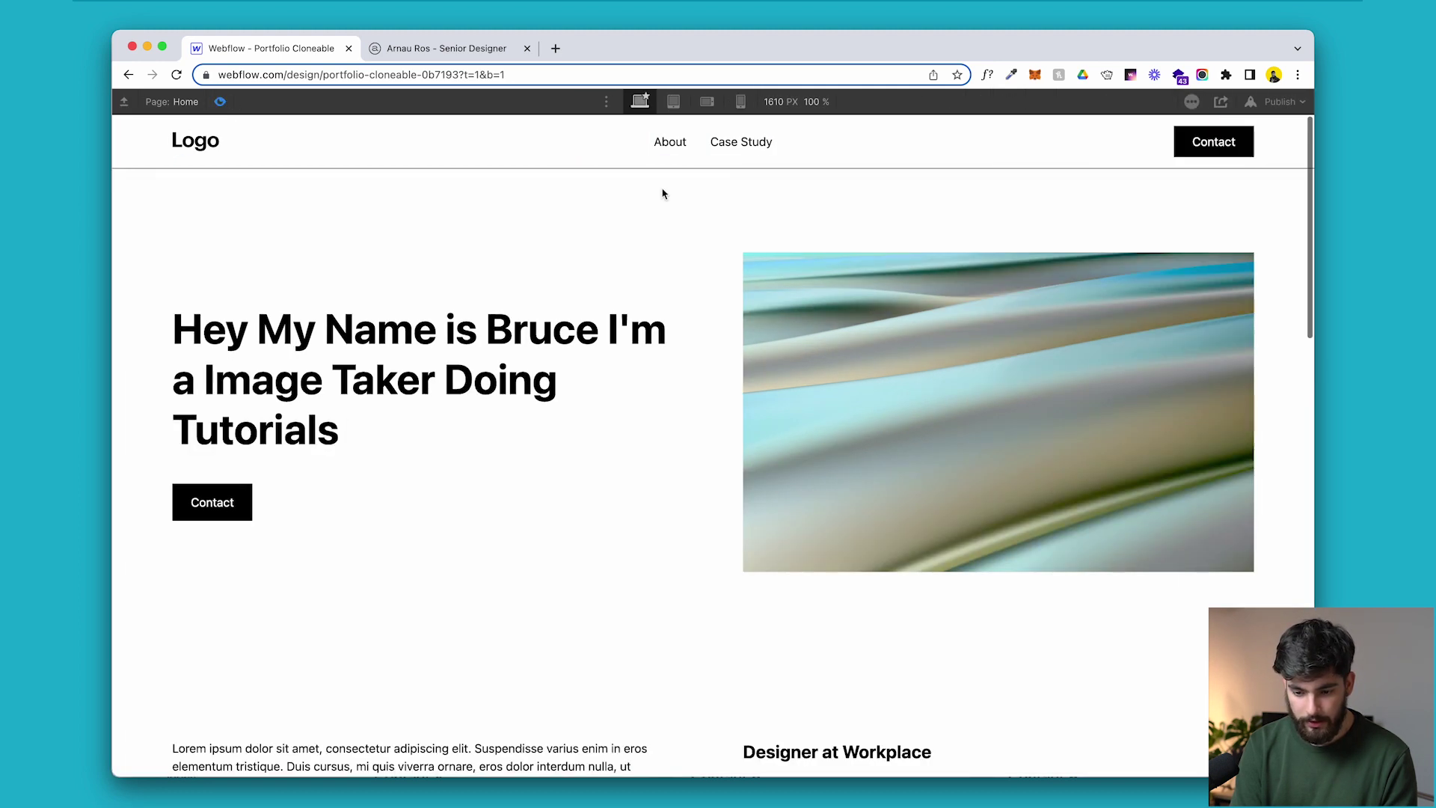
left_click(669, 154)
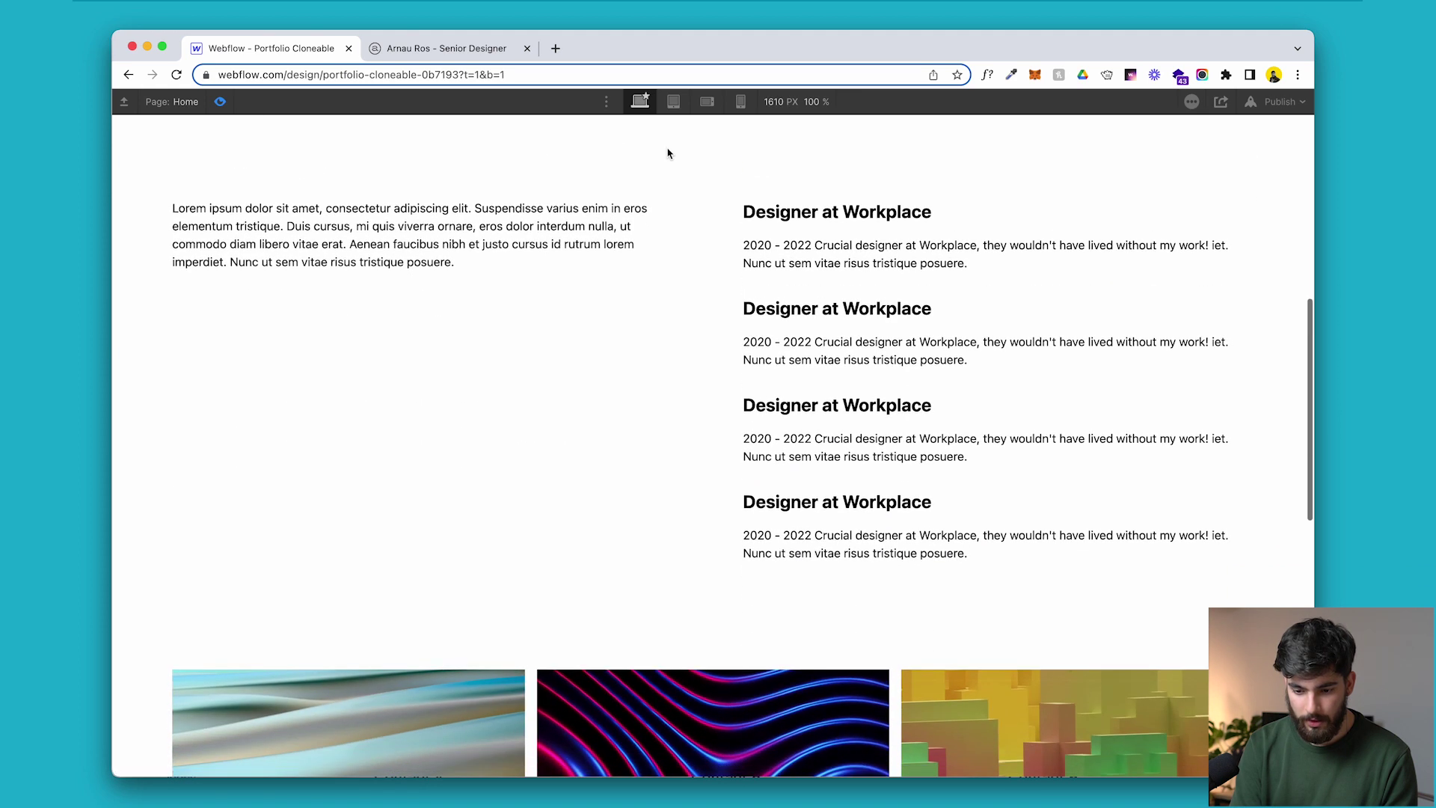
scroll(667, 153, "up", 7)
scroll(692, 147, "down", 15)
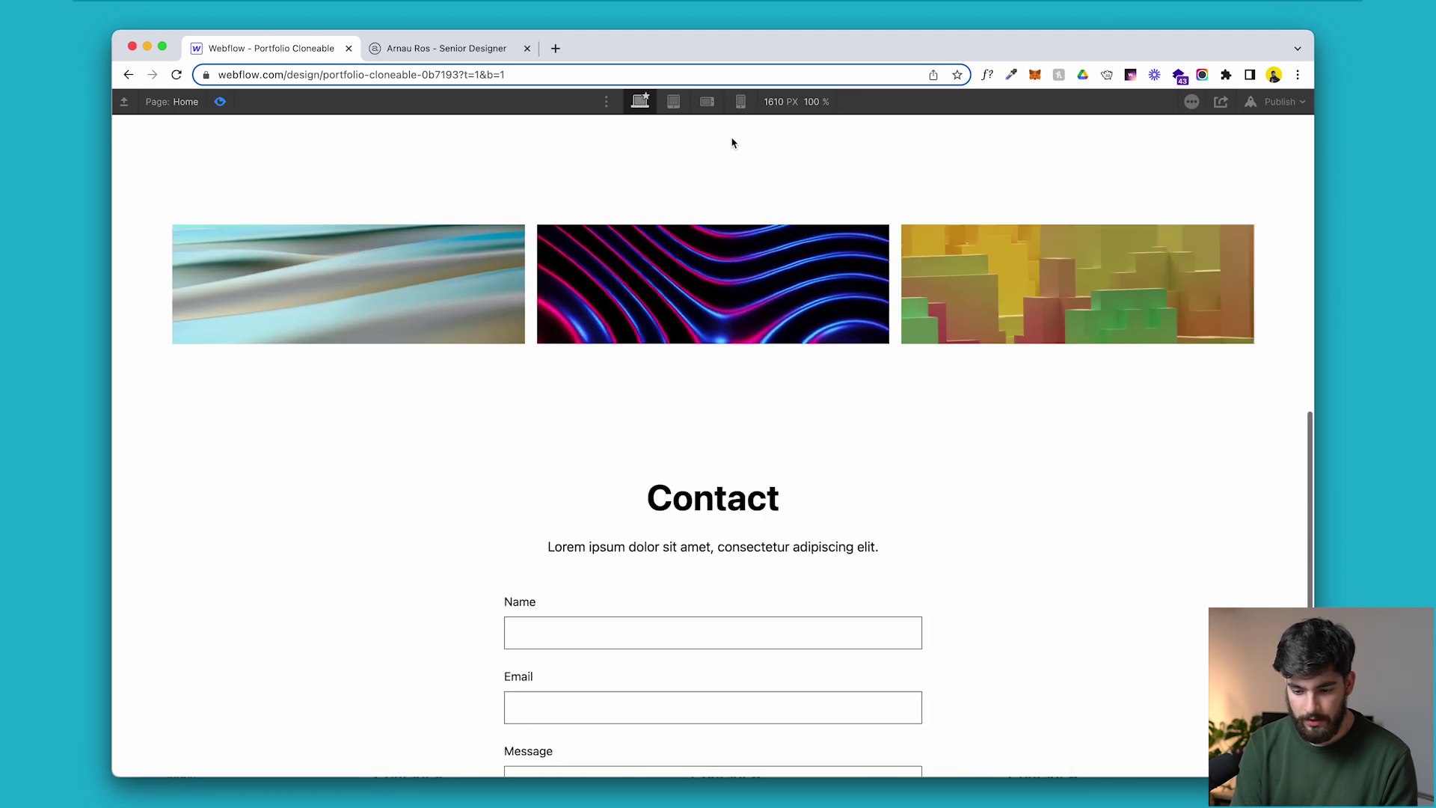
scroll(549, 317, "up", 3)
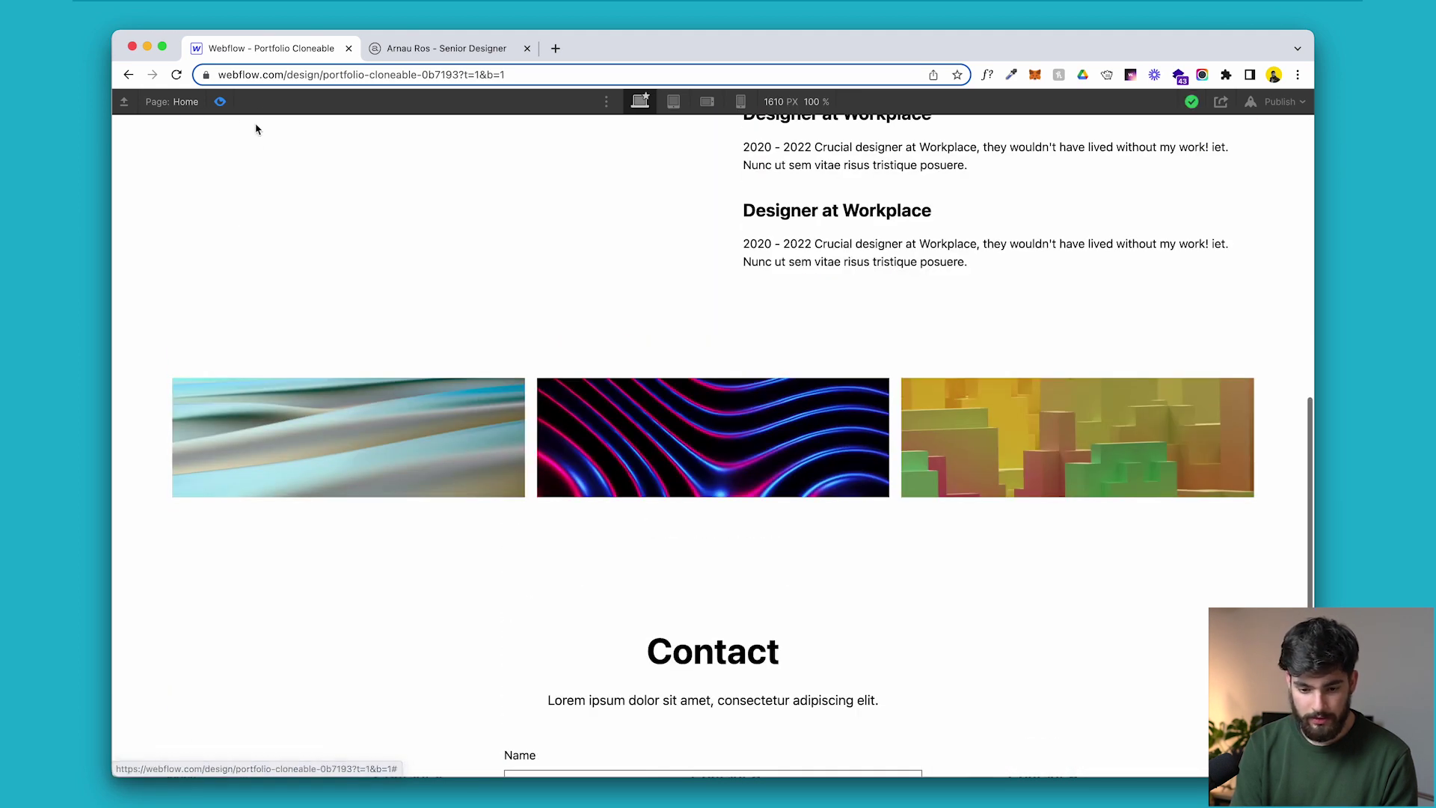
scroll(545, 527, "up", 20)
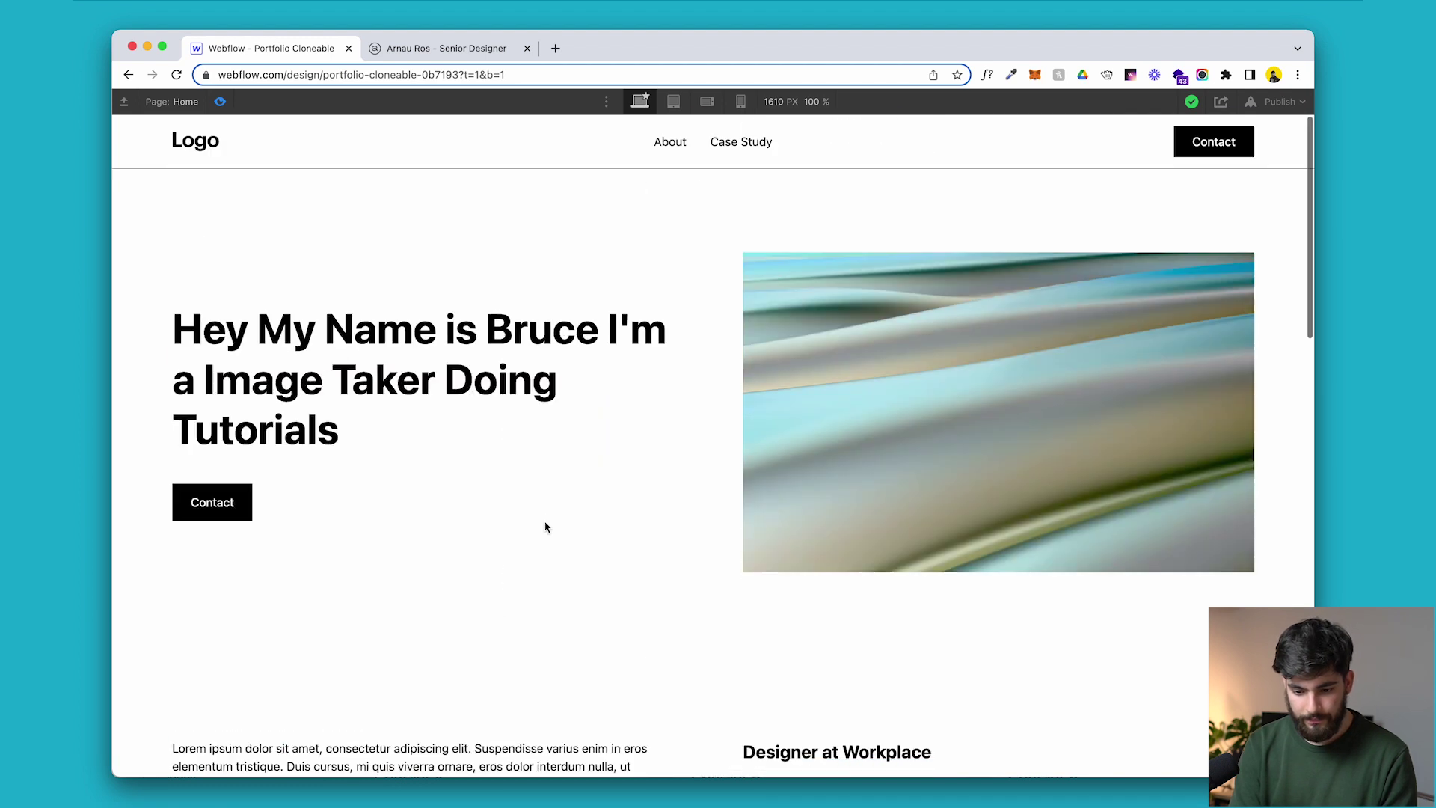
left_click(221, 103)
Give the contact form section the in-page linking ID "contact".
left_click(1077, 147)
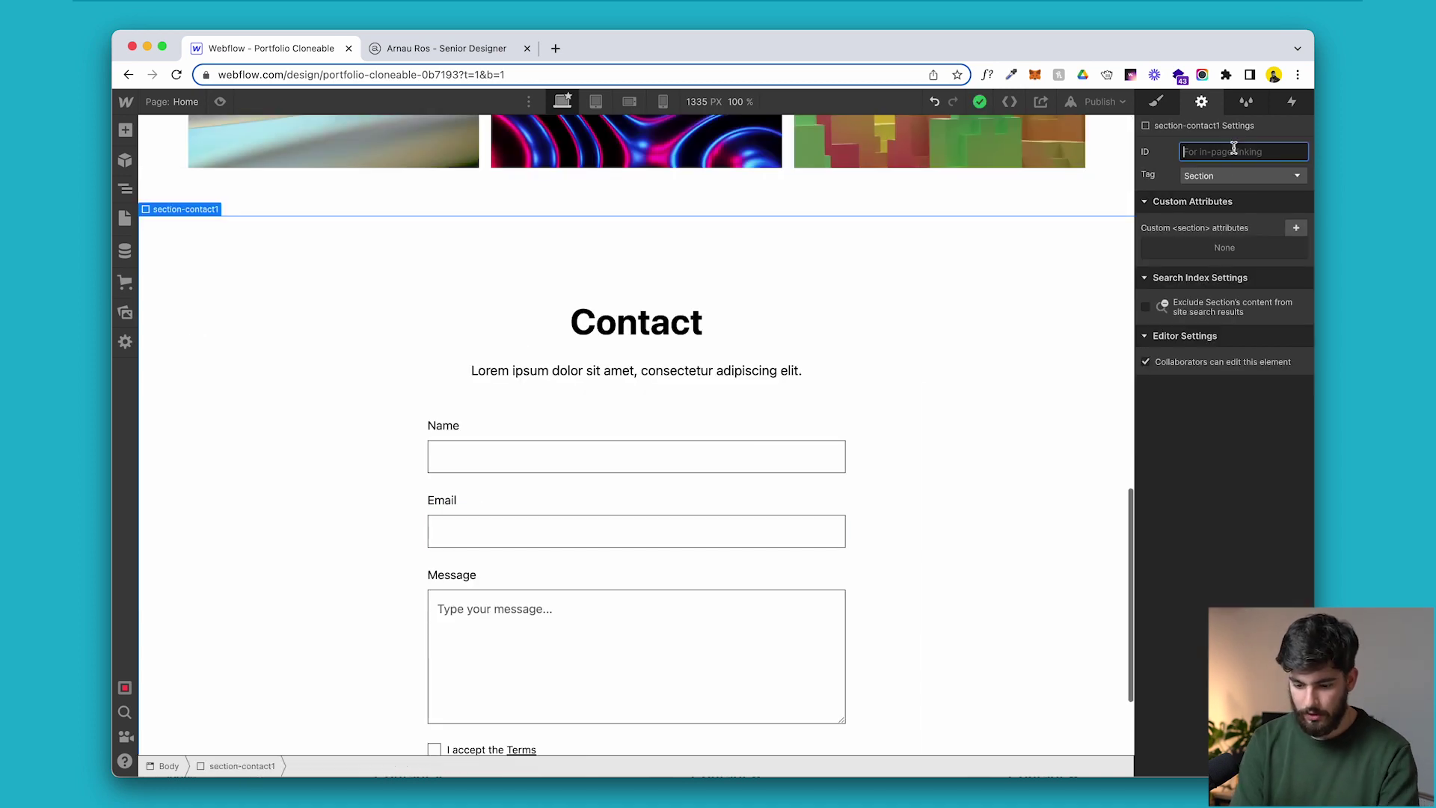
scroll(379, 205, "up", 2)
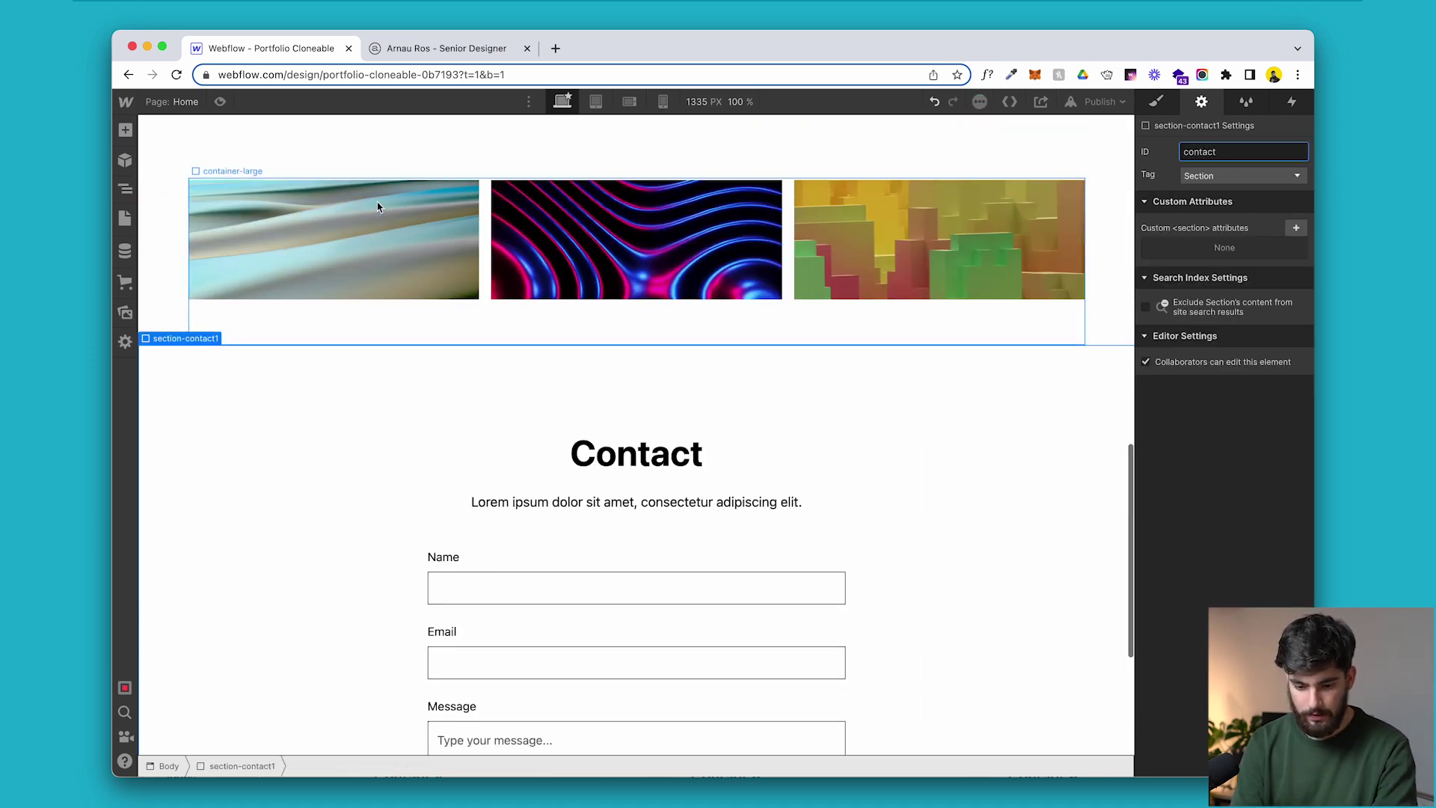
scroll(378, 205, "down", 4)
Link both the navbar's Contact button and the hero's Contact button to the "contact" page section.
left_click(1044, 141)
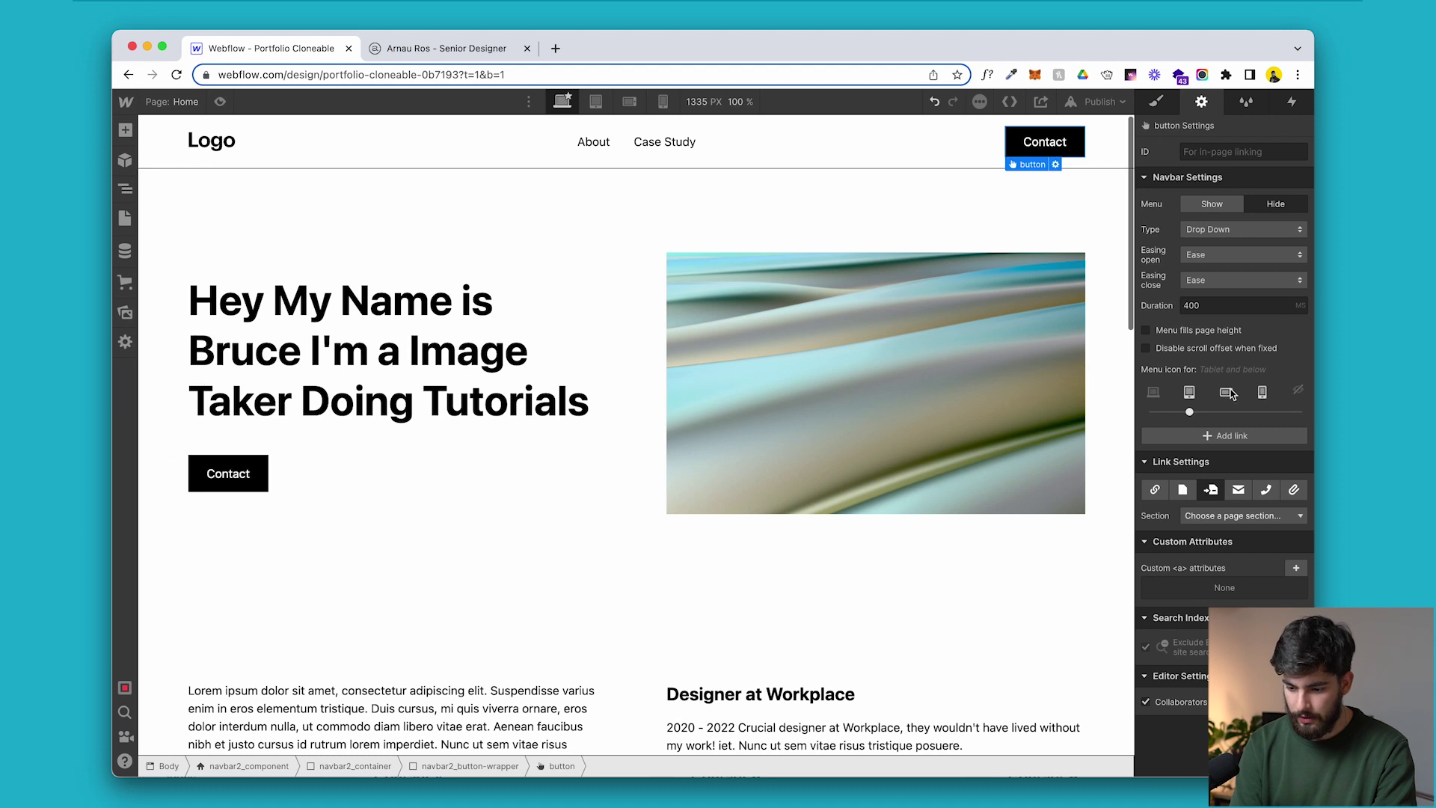
left_click(1230, 515)
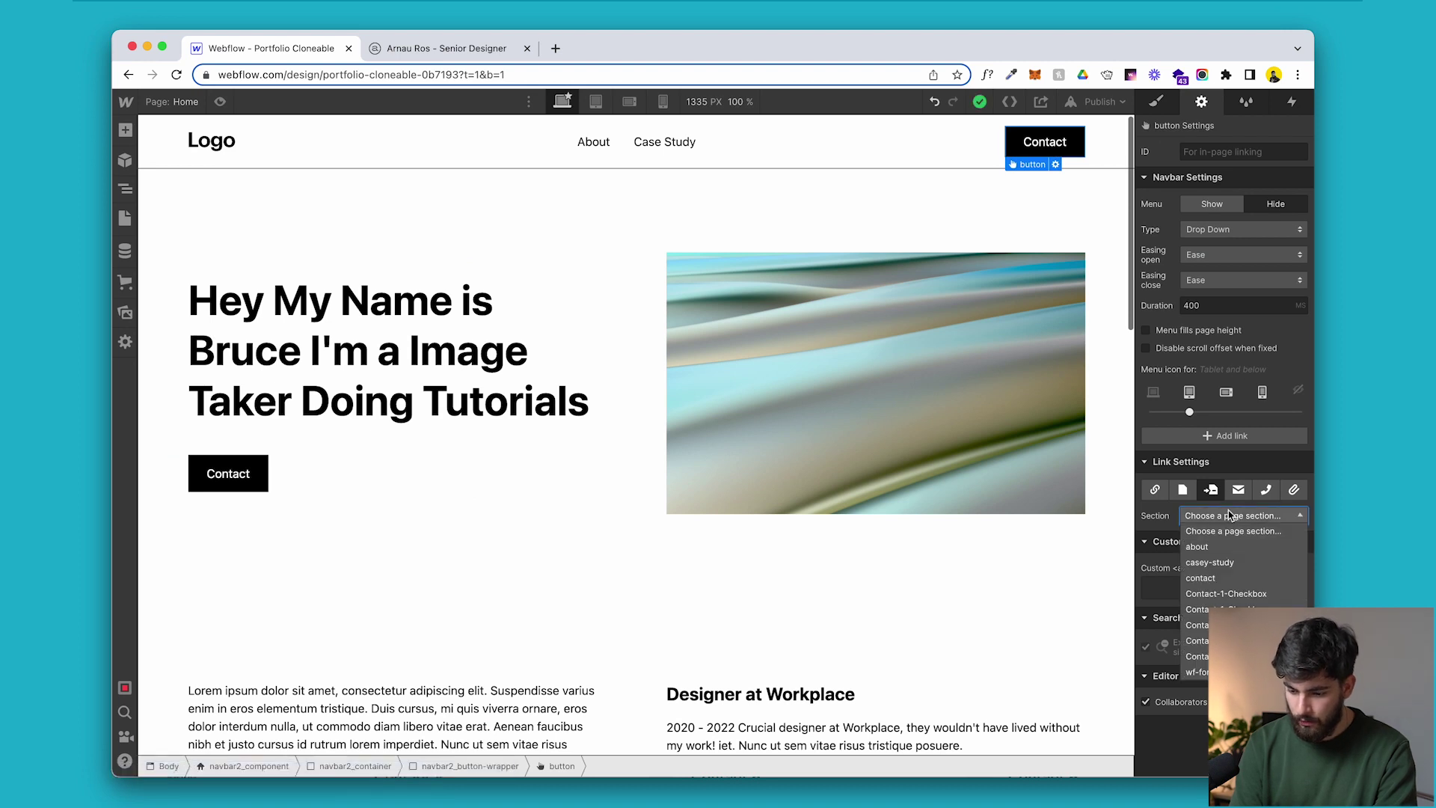
left_click(1245, 582)
left_click(251, 474)
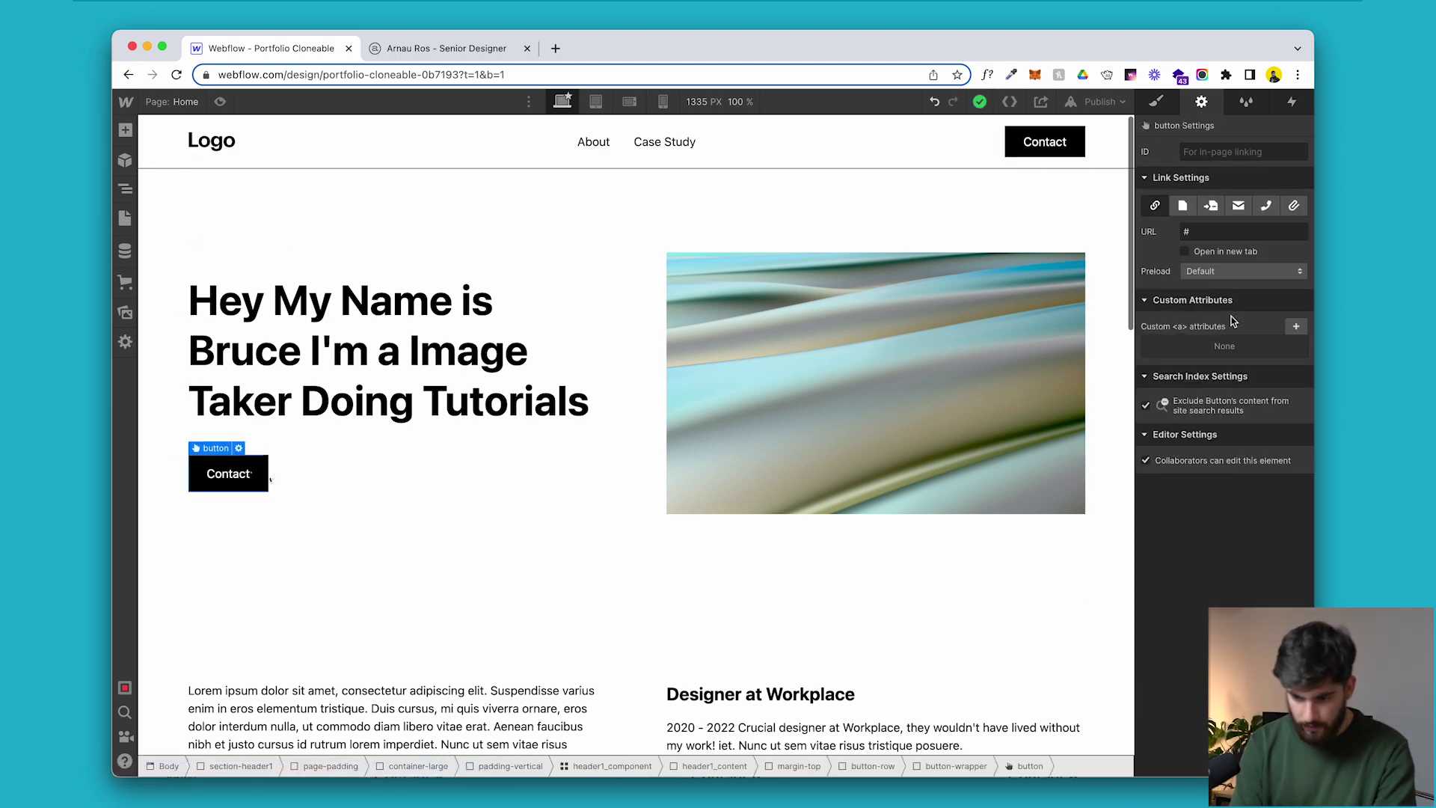
left_click(1210, 207)
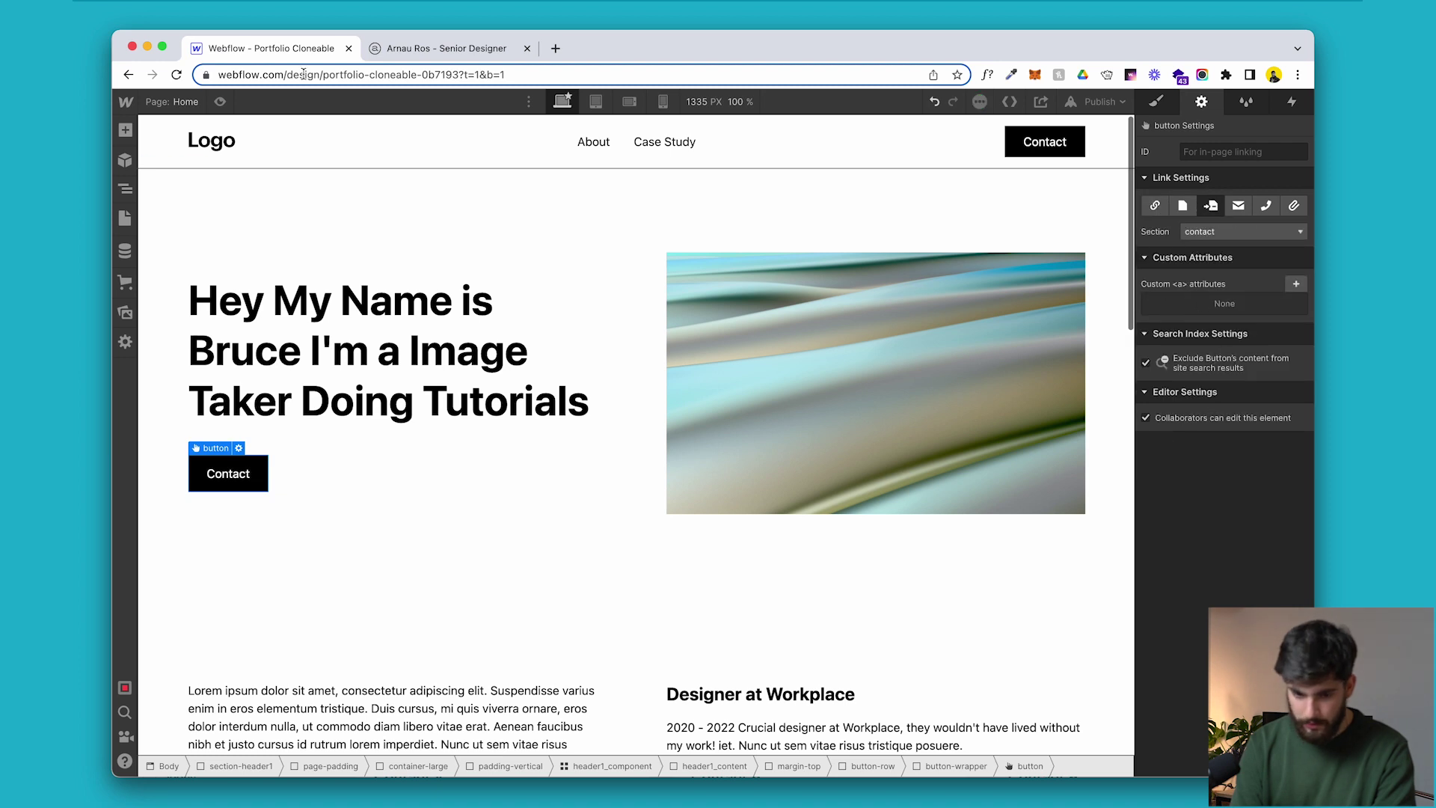
Preview the page and test the Contact buttons in the navbar and the hero.
left_click(220, 102)
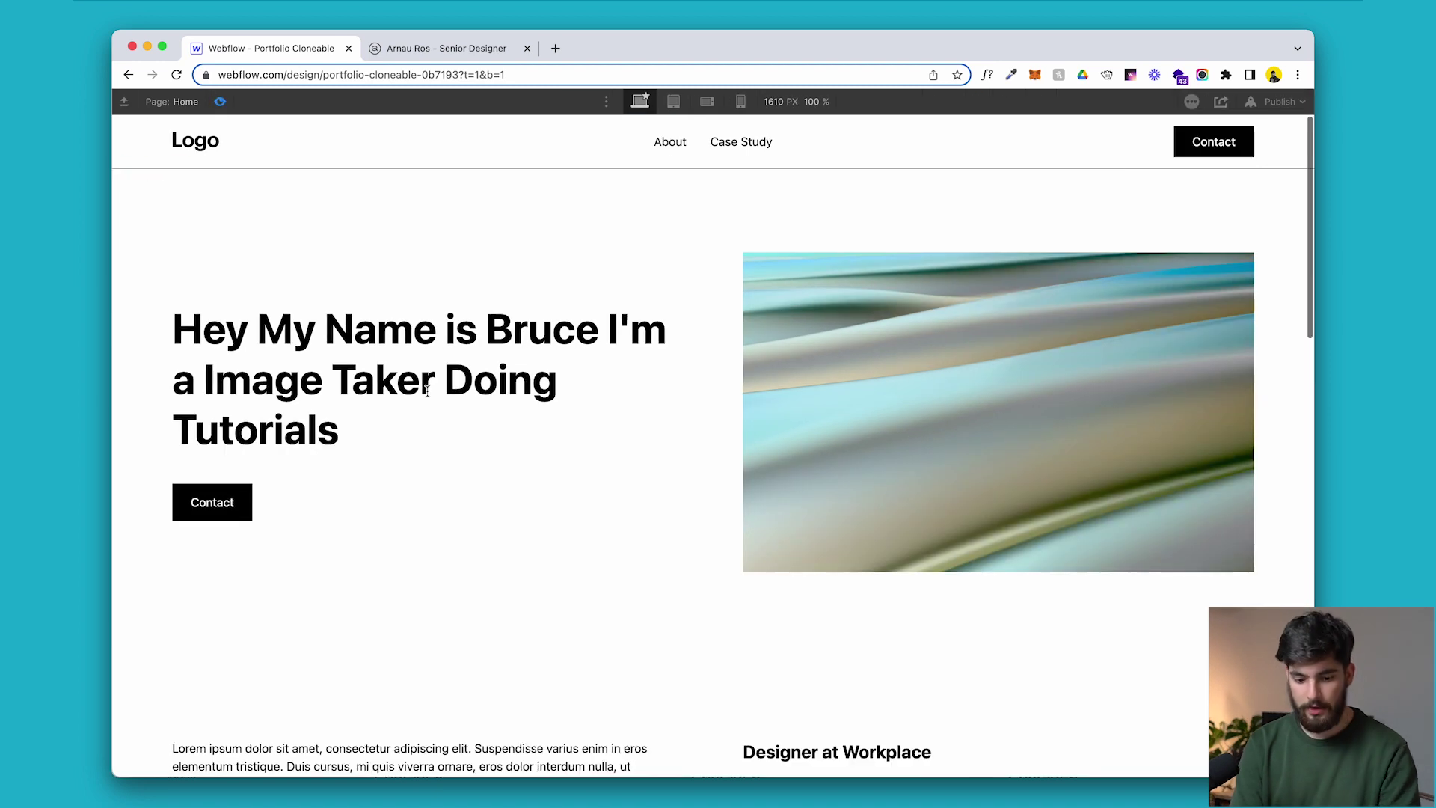
left_click(1226, 158)
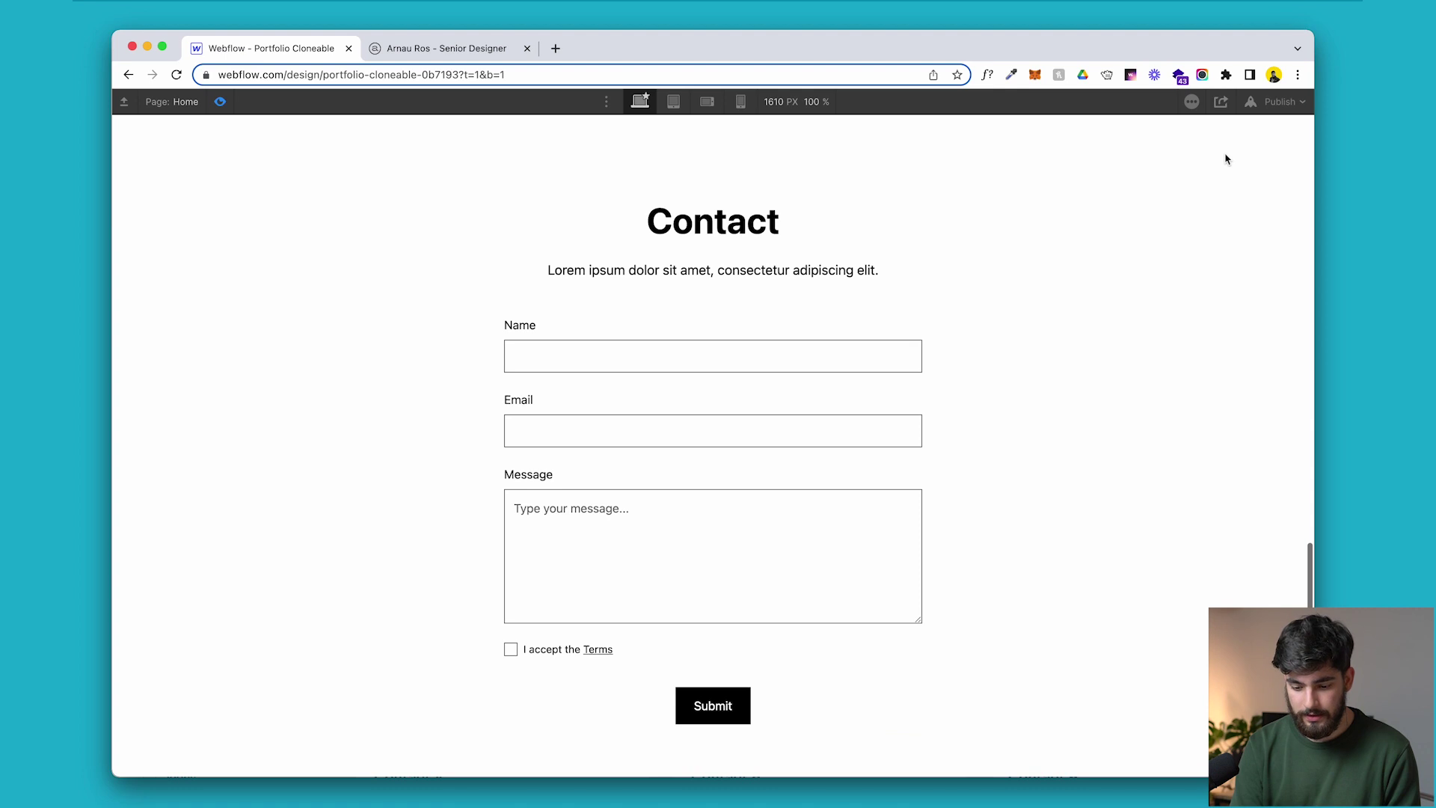
scroll(1226, 158, "up", 20)
left_click(210, 499)
scroll(210, 499, "up", 20)
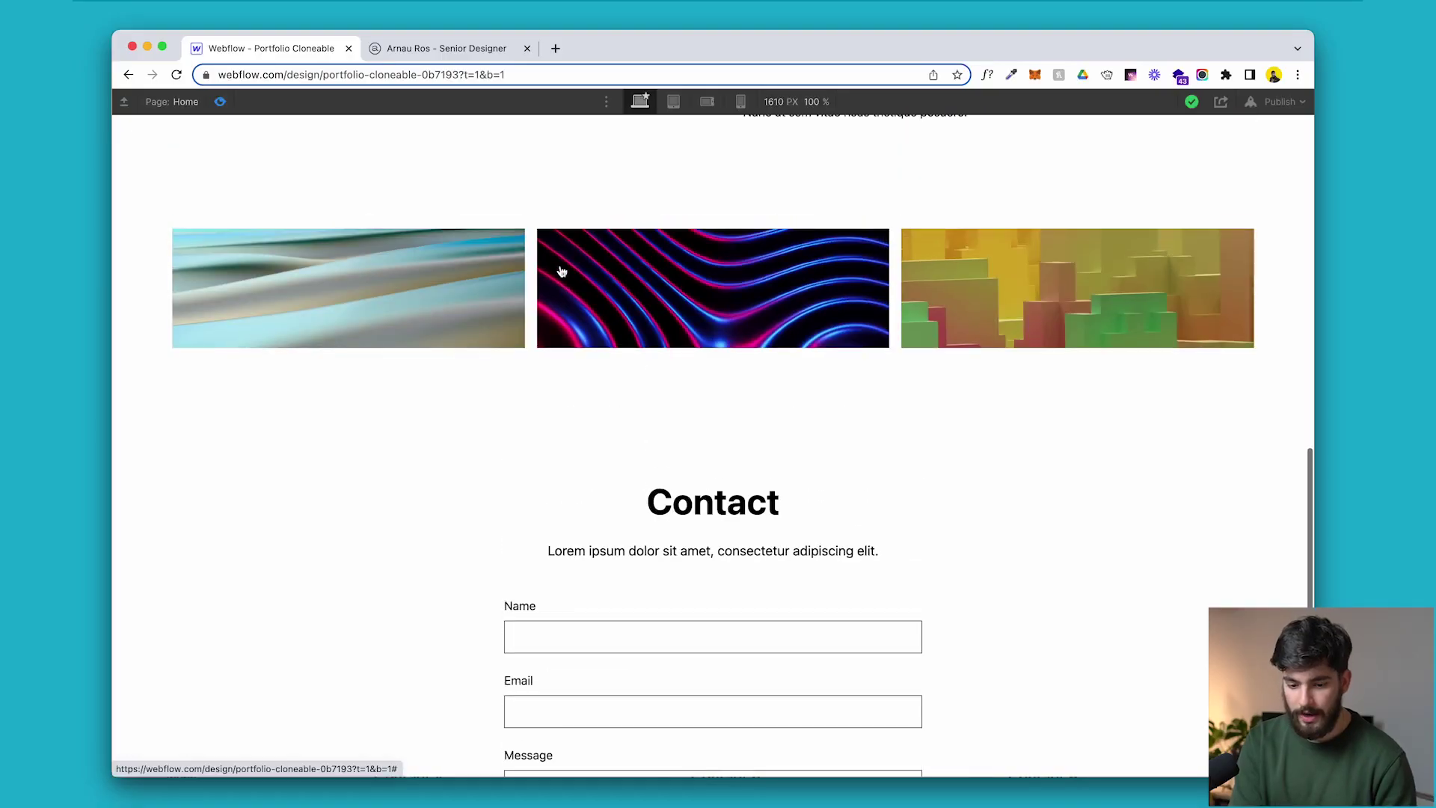
Open the first grid image in the lightbox, close it, and exit the preview.
left_click(407, 317)
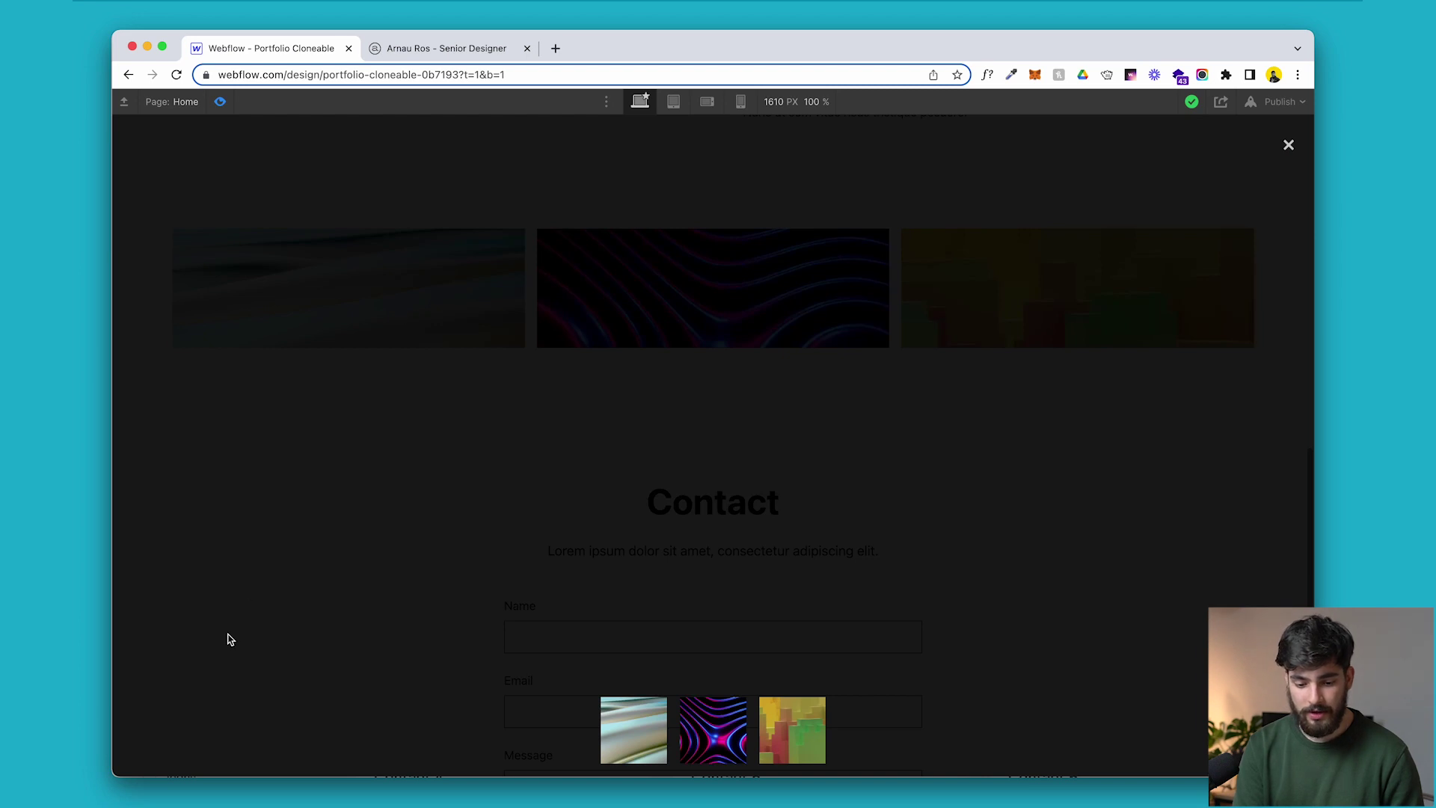
left_click(1290, 144)
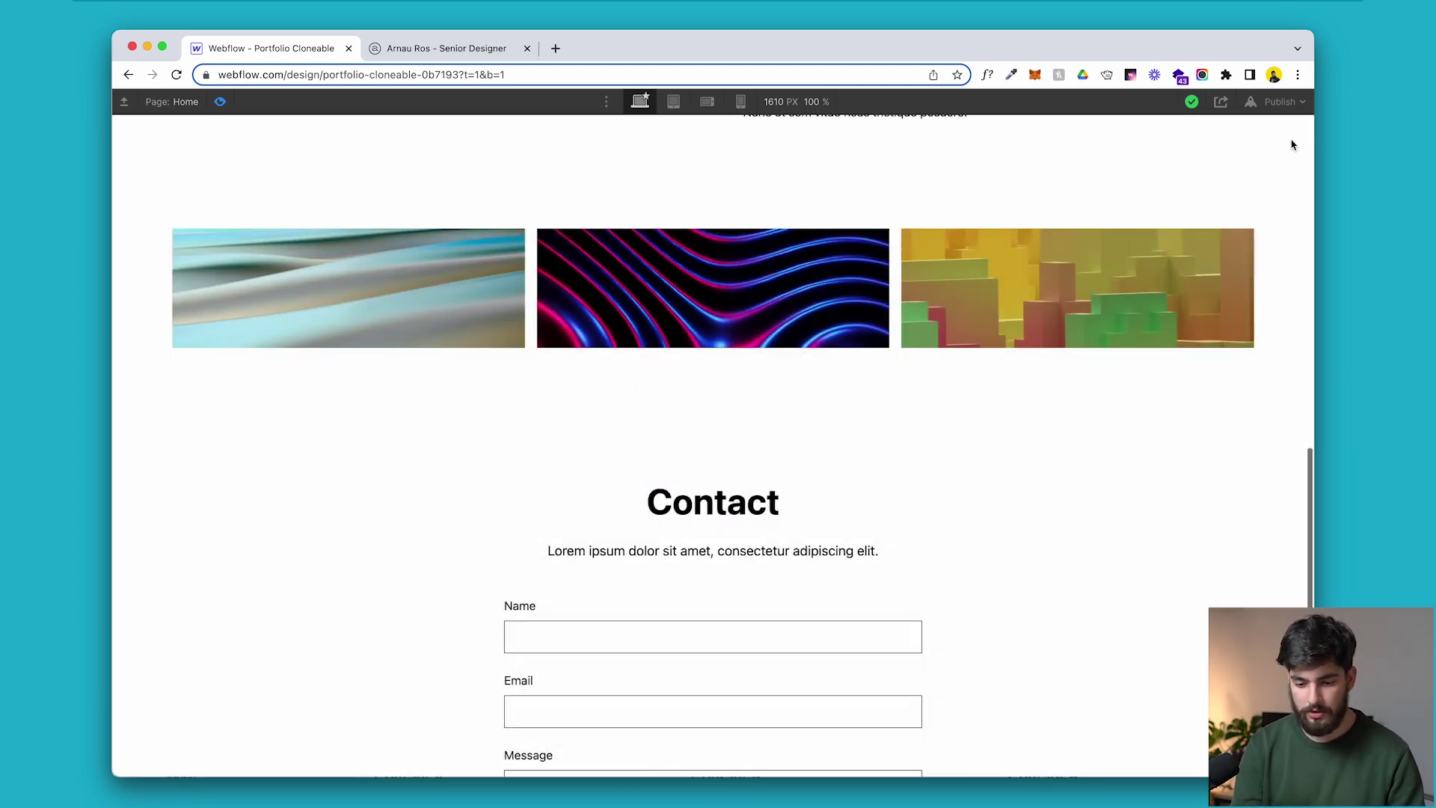
left_click(220, 102)
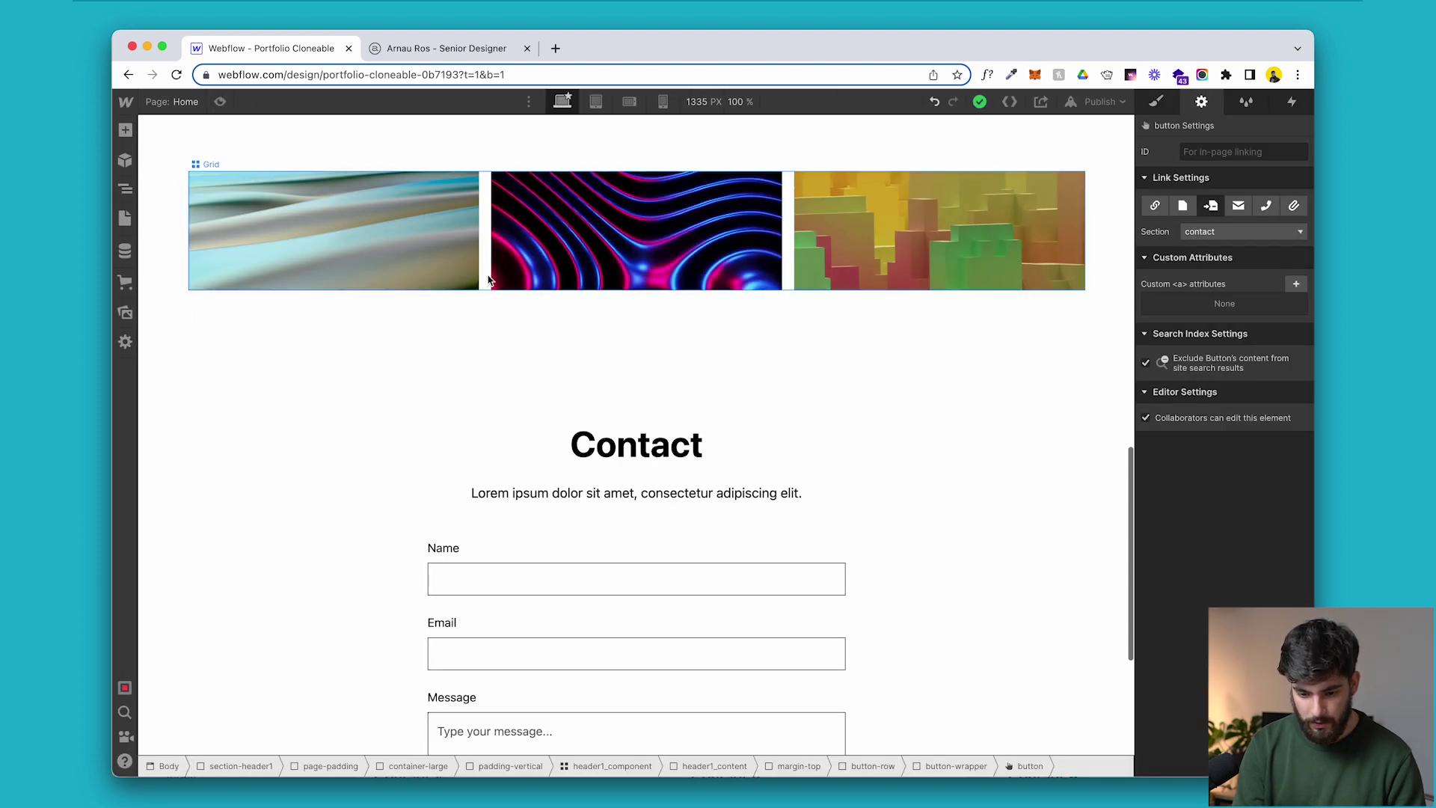
Set the height of the image grid to 13 rem.
left_click(488, 277)
left_click(1157, 104)
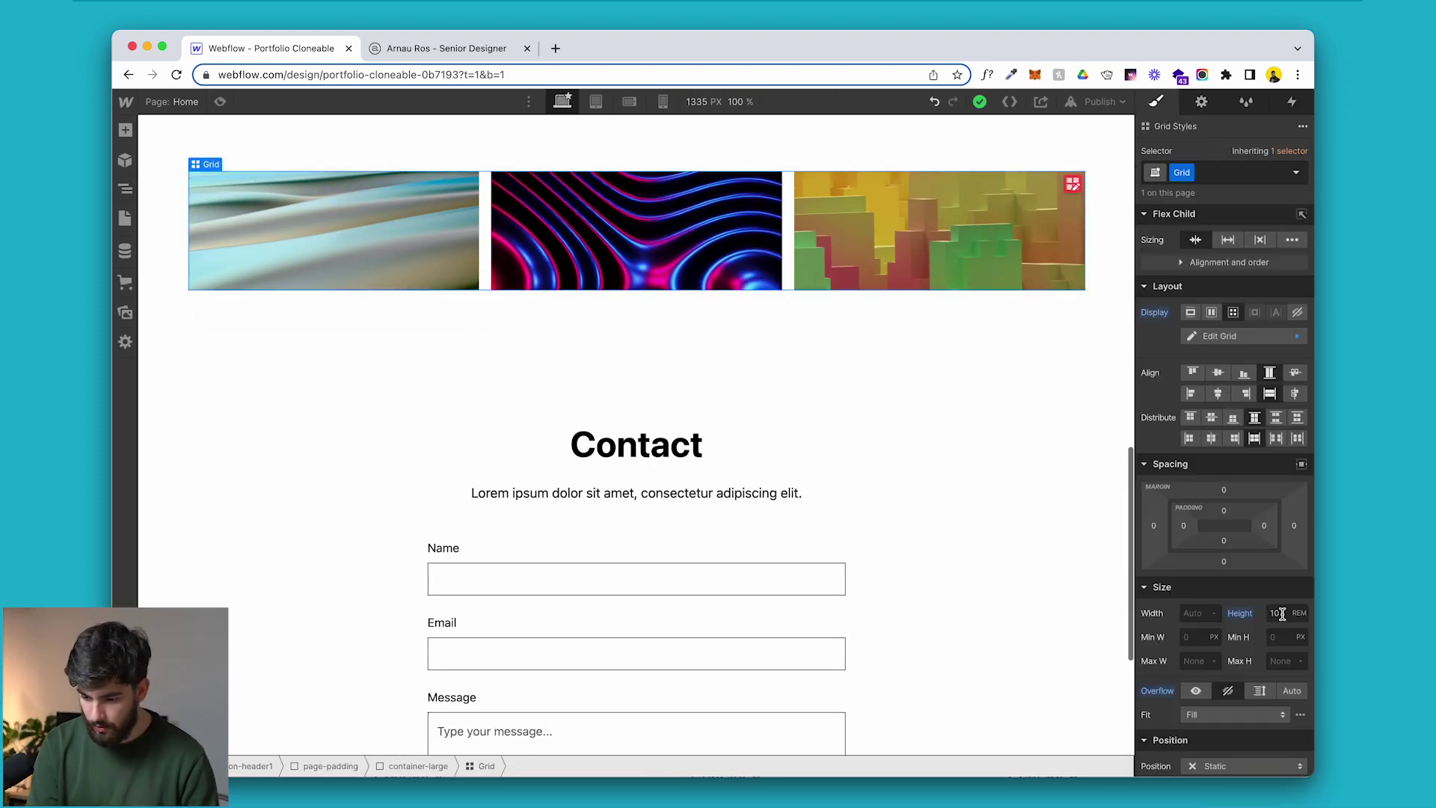
type("13")
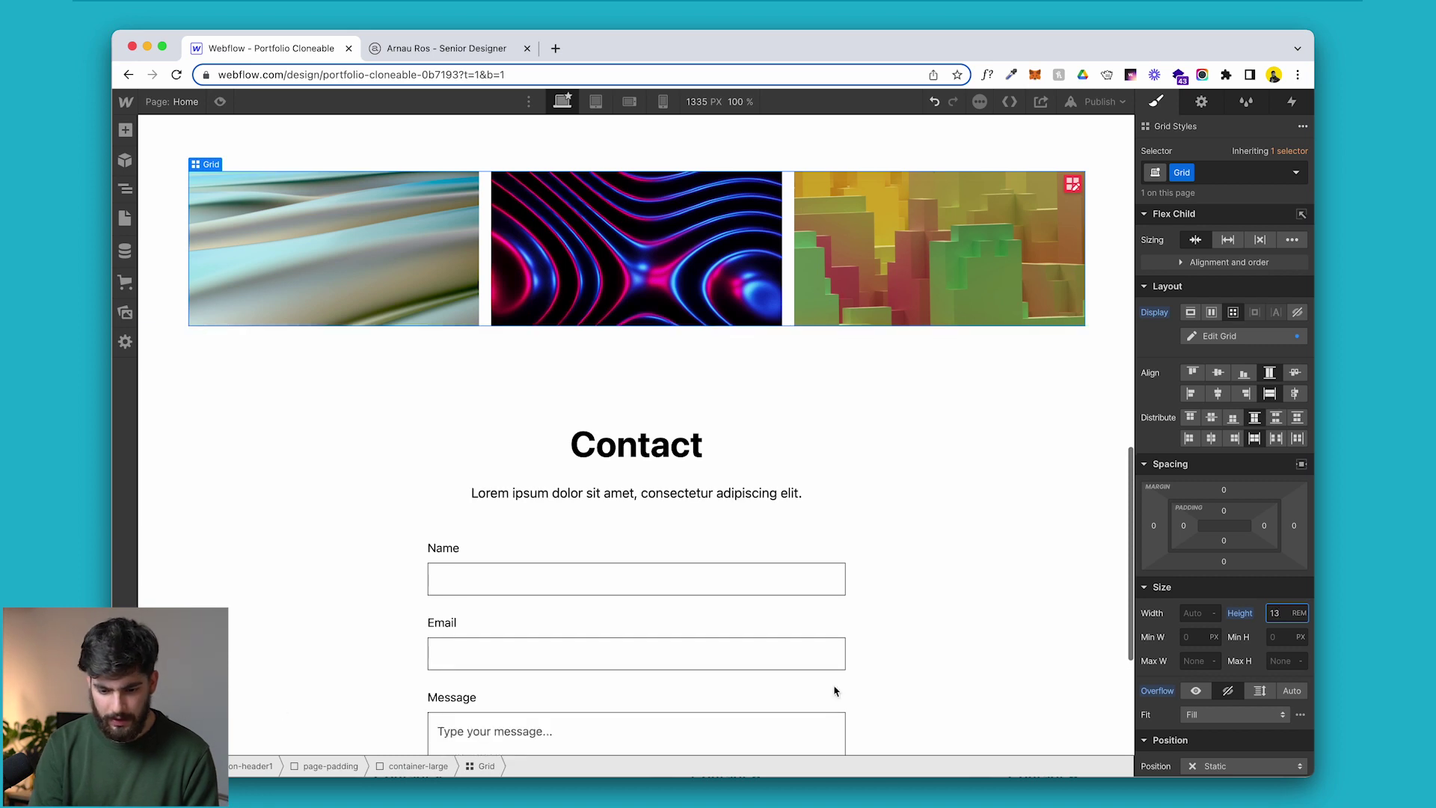
Copy the contact section's heading and paste it directly above the image grid.
left_click(369, 450)
key("super+c")
left_click(179, 297)
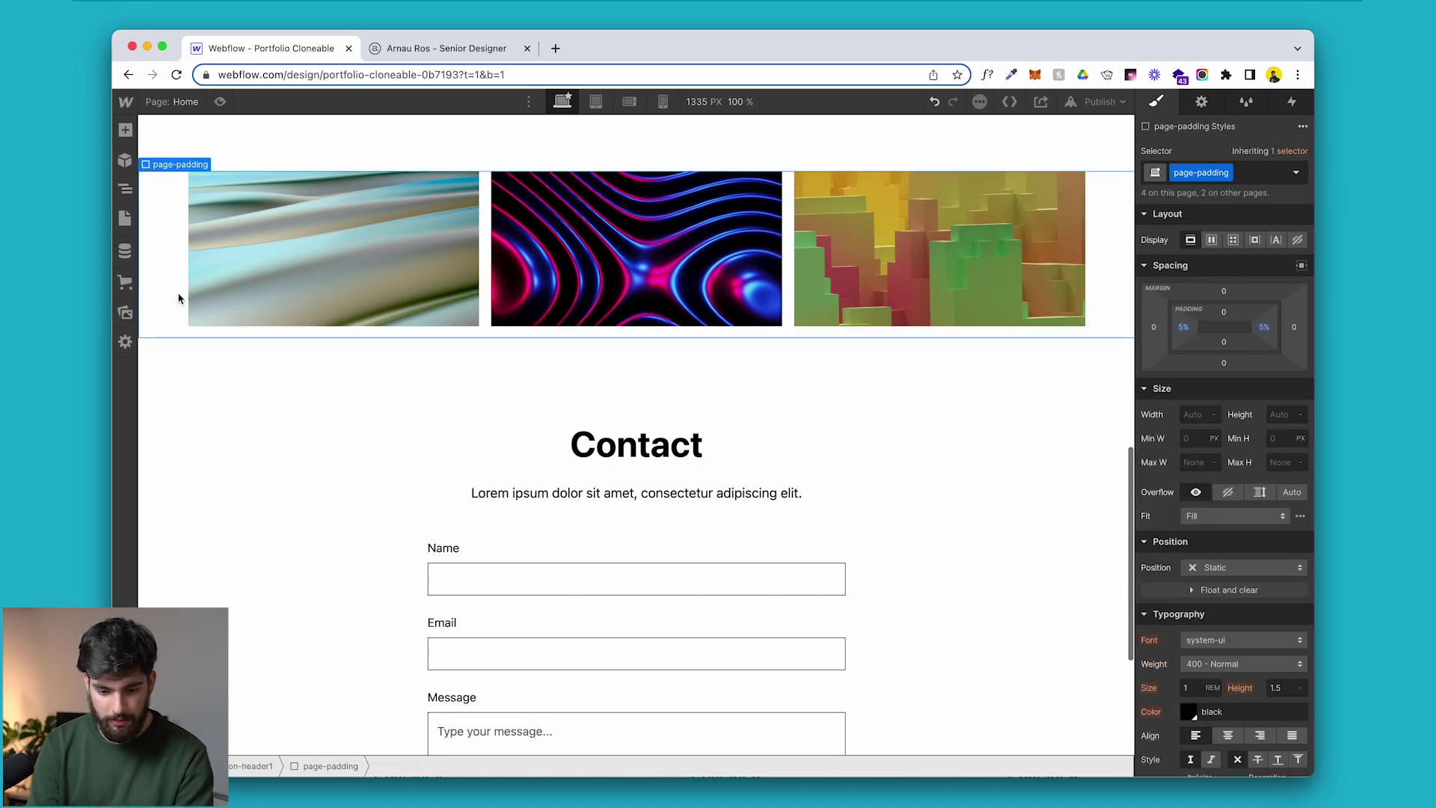
key("super+v")
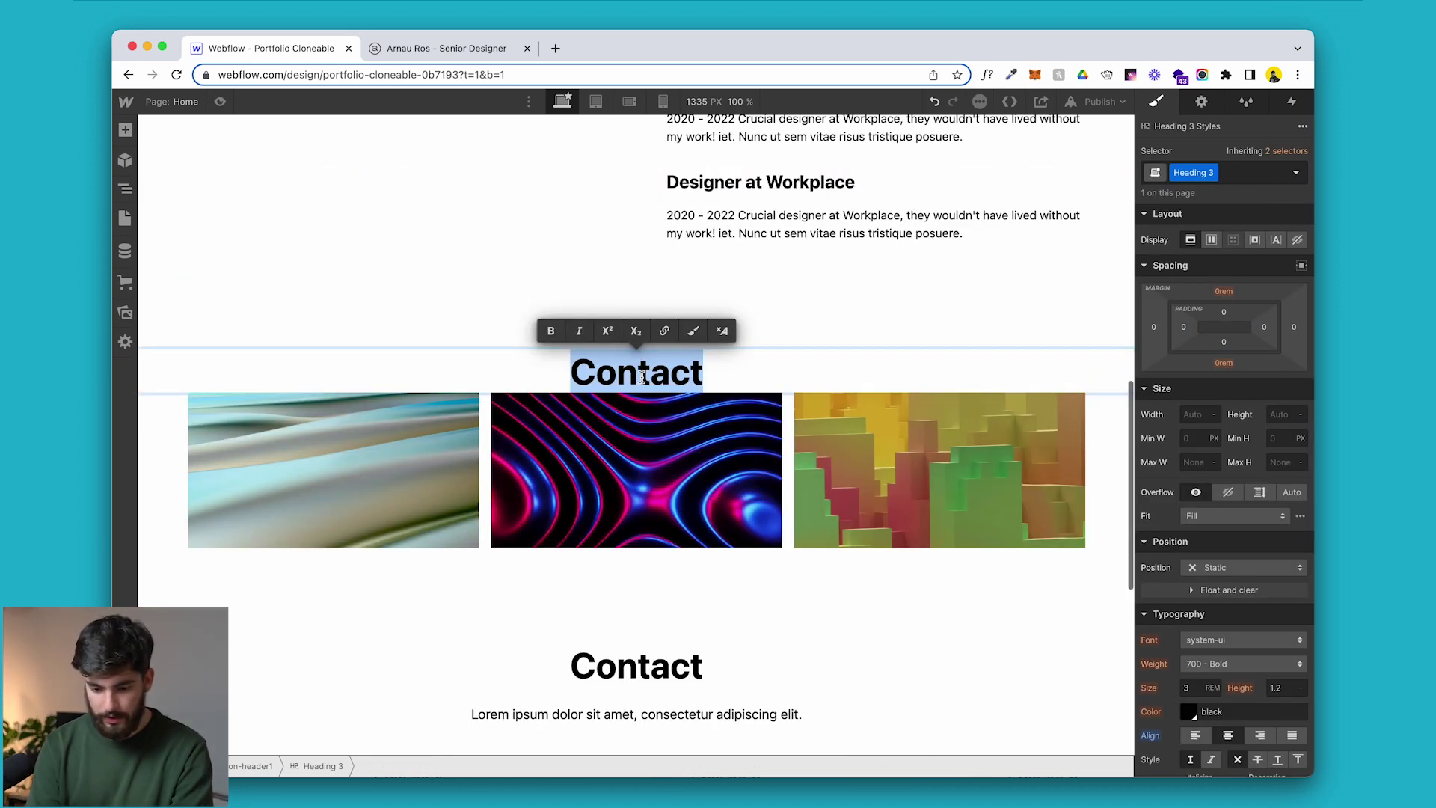
left_click(642, 376)
Change the text of the copied heading above the image grid to "Gallery".
double_click(610, 376)
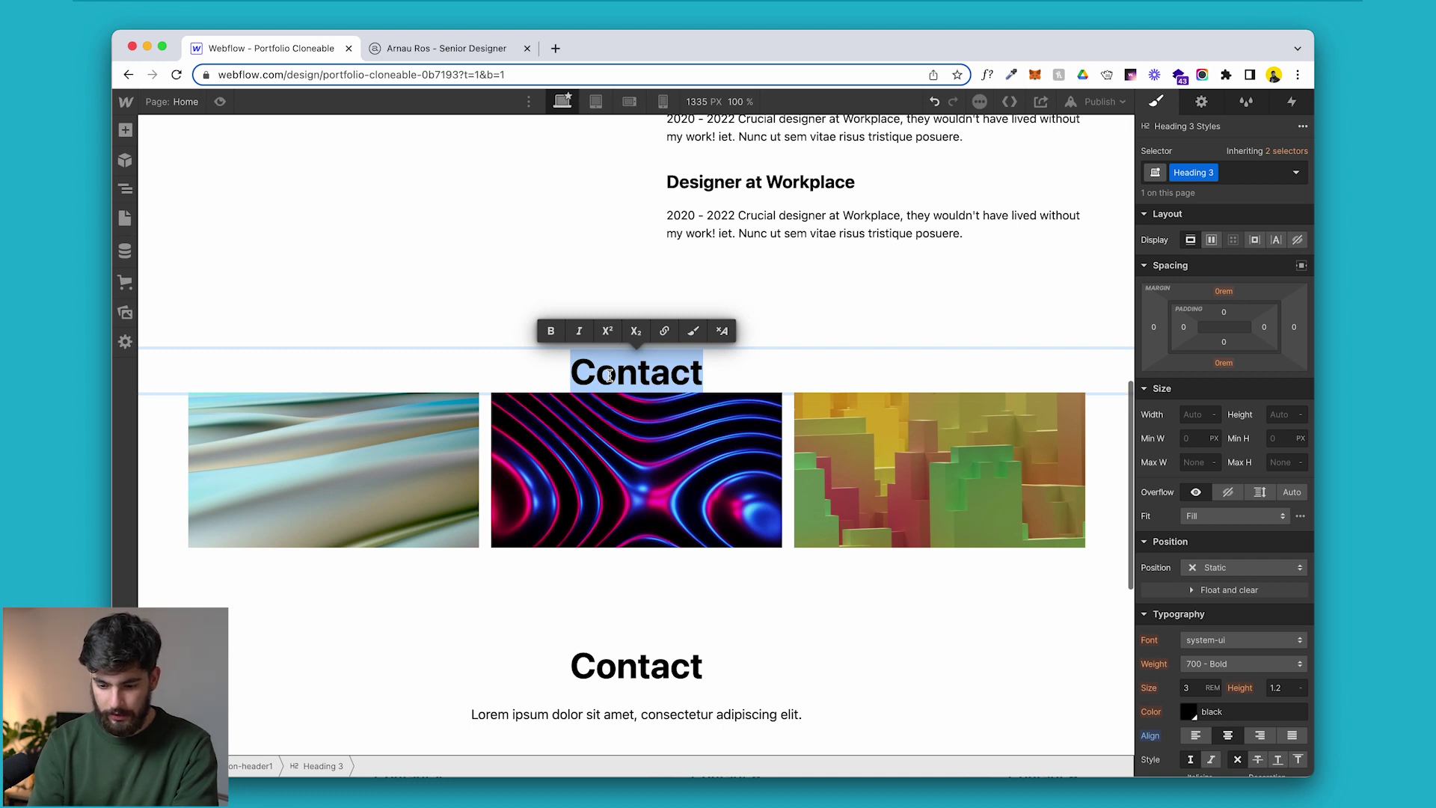
type("Gallery")
key("Escape")
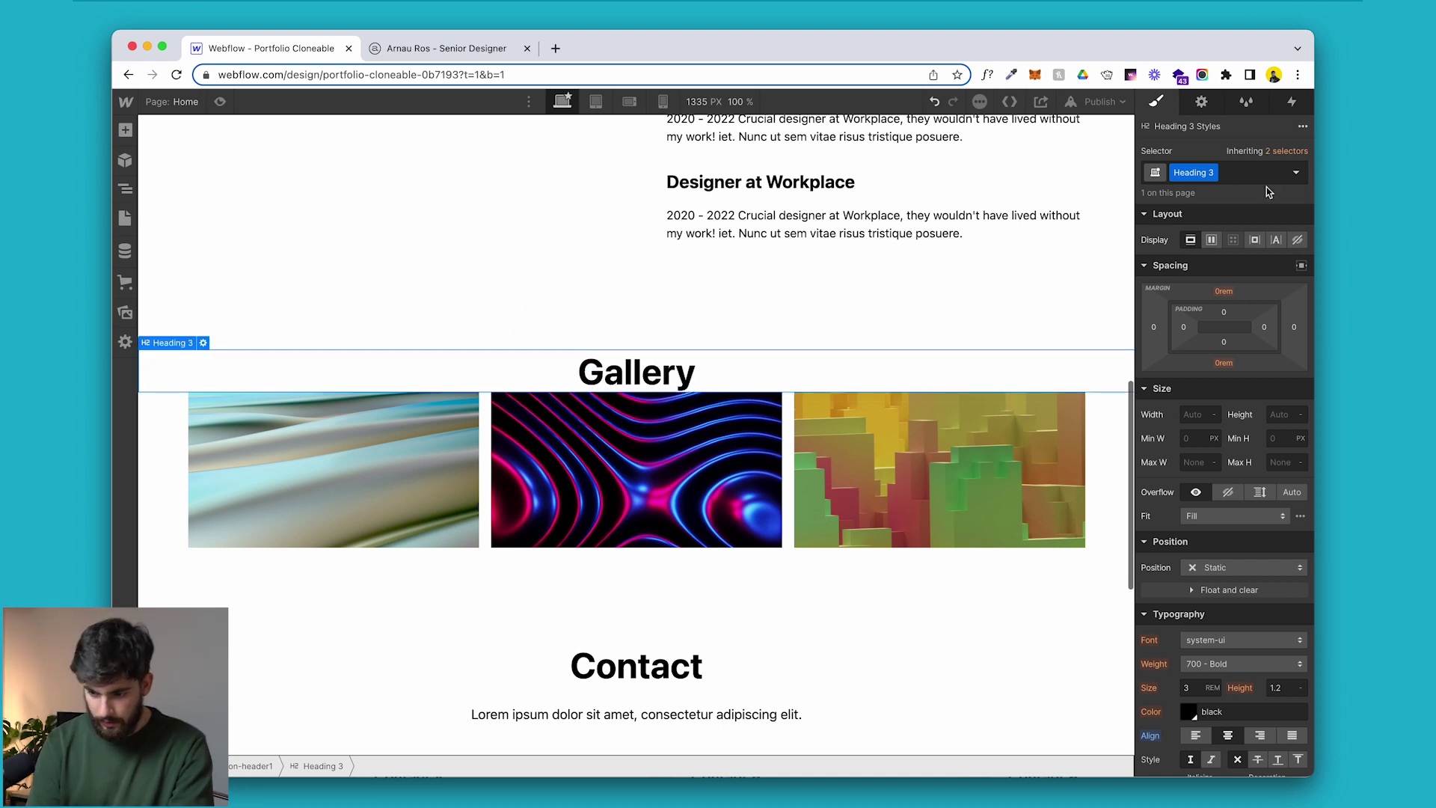
Add the combo class "gallery" to the Gallery heading and set its bottom margin to 2 rem.
left_click(1255, 172)
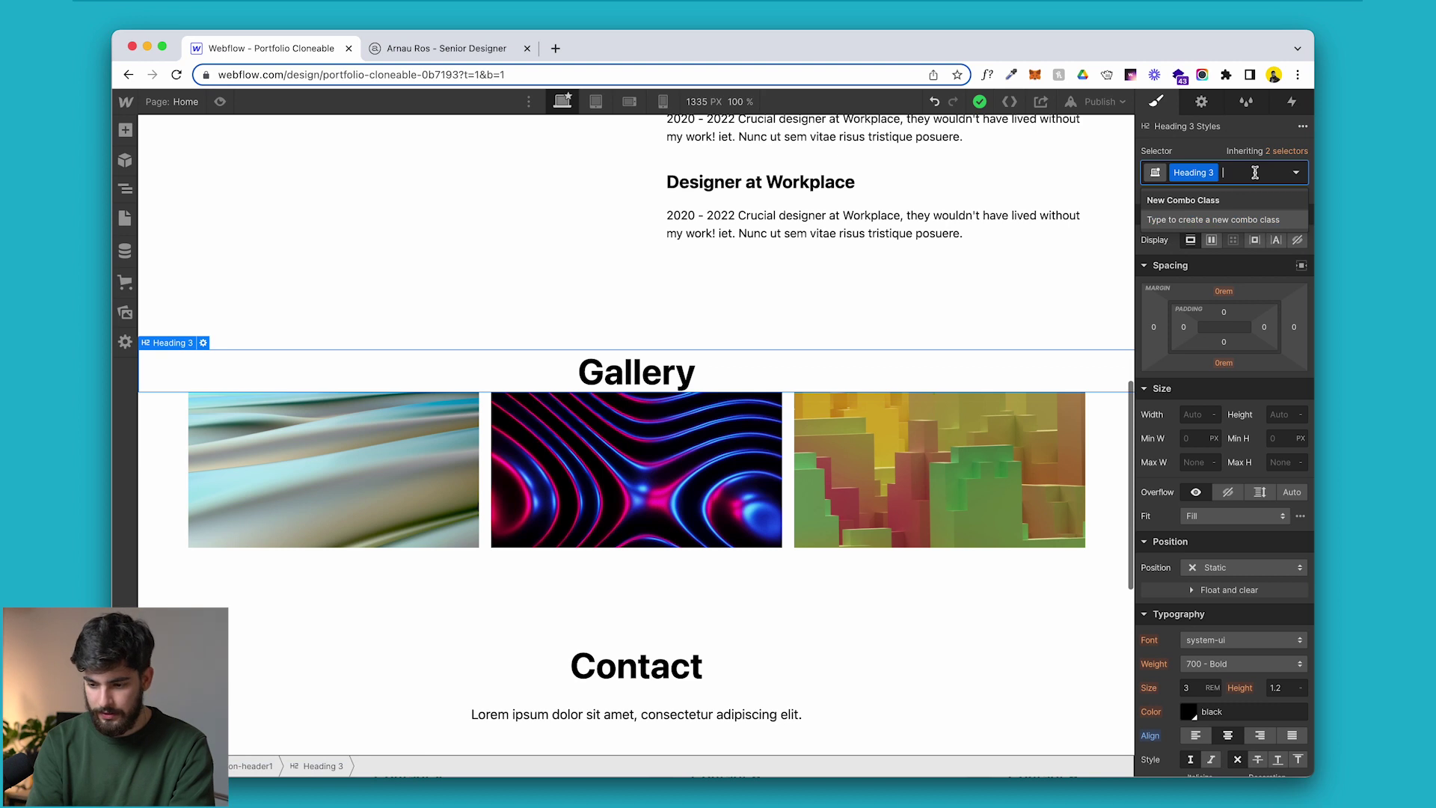
type("gallery")
key("Return")
left_click(1223, 365)
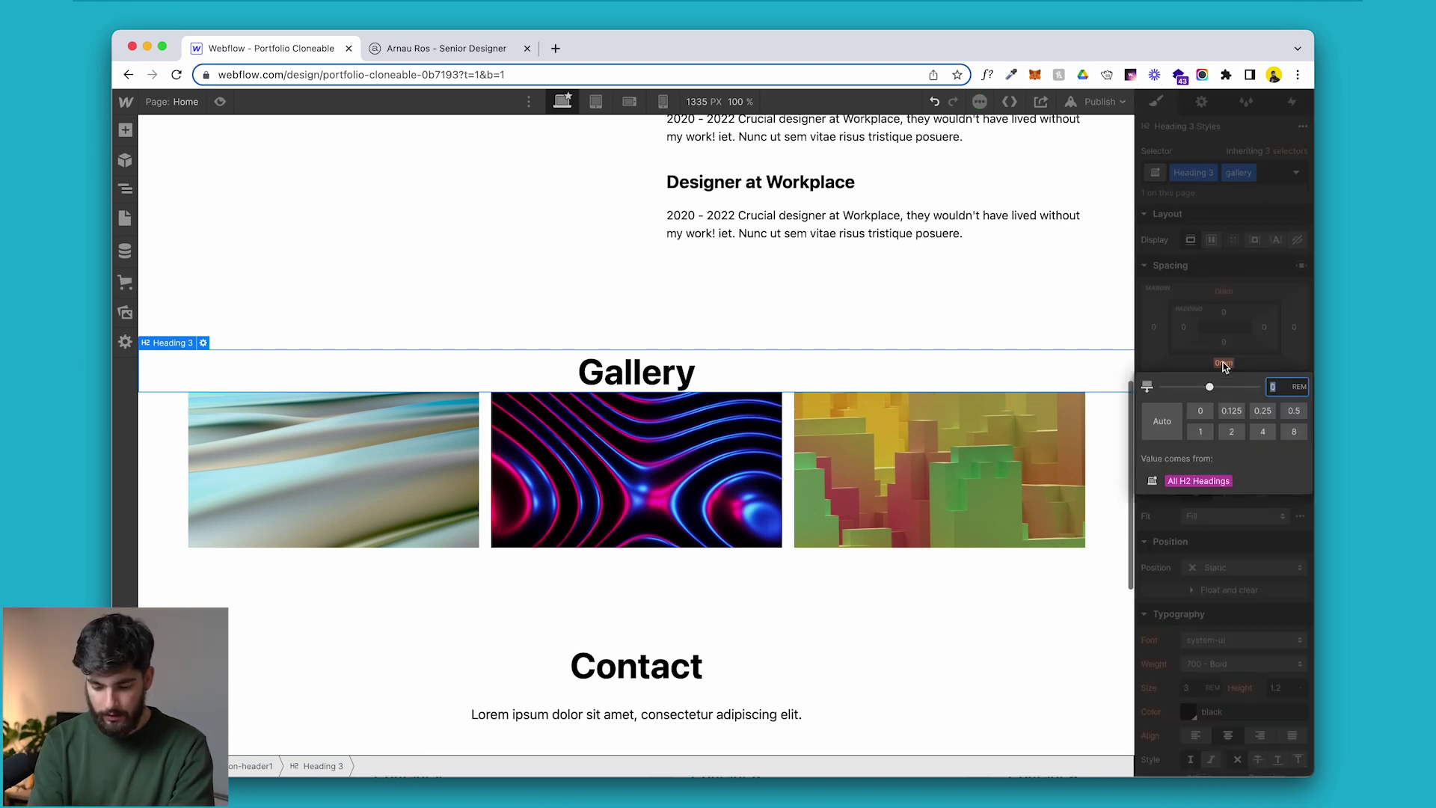
key("Return")
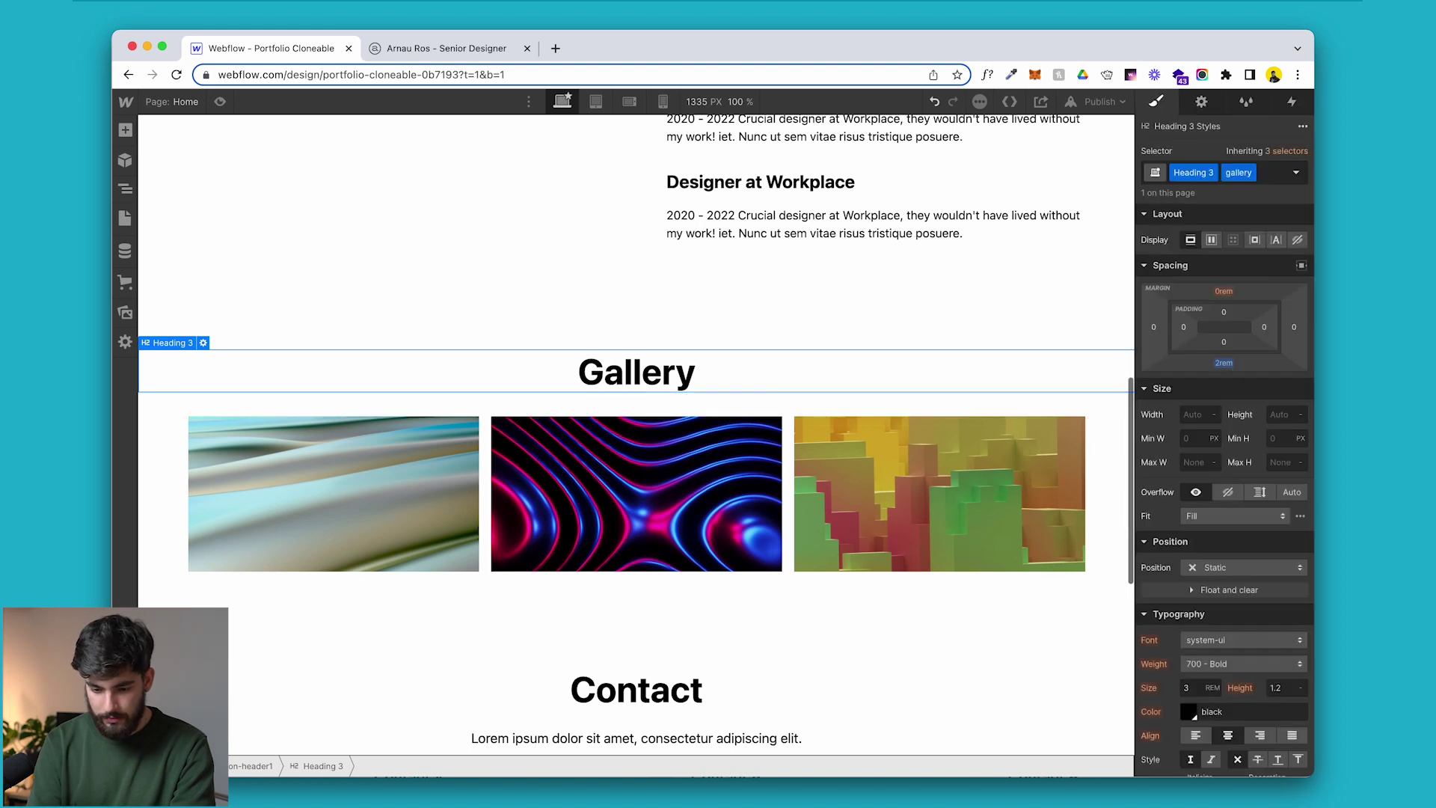
Increase the bottom margin of the Gallery heading above the image grid.
left_click(675, 691)
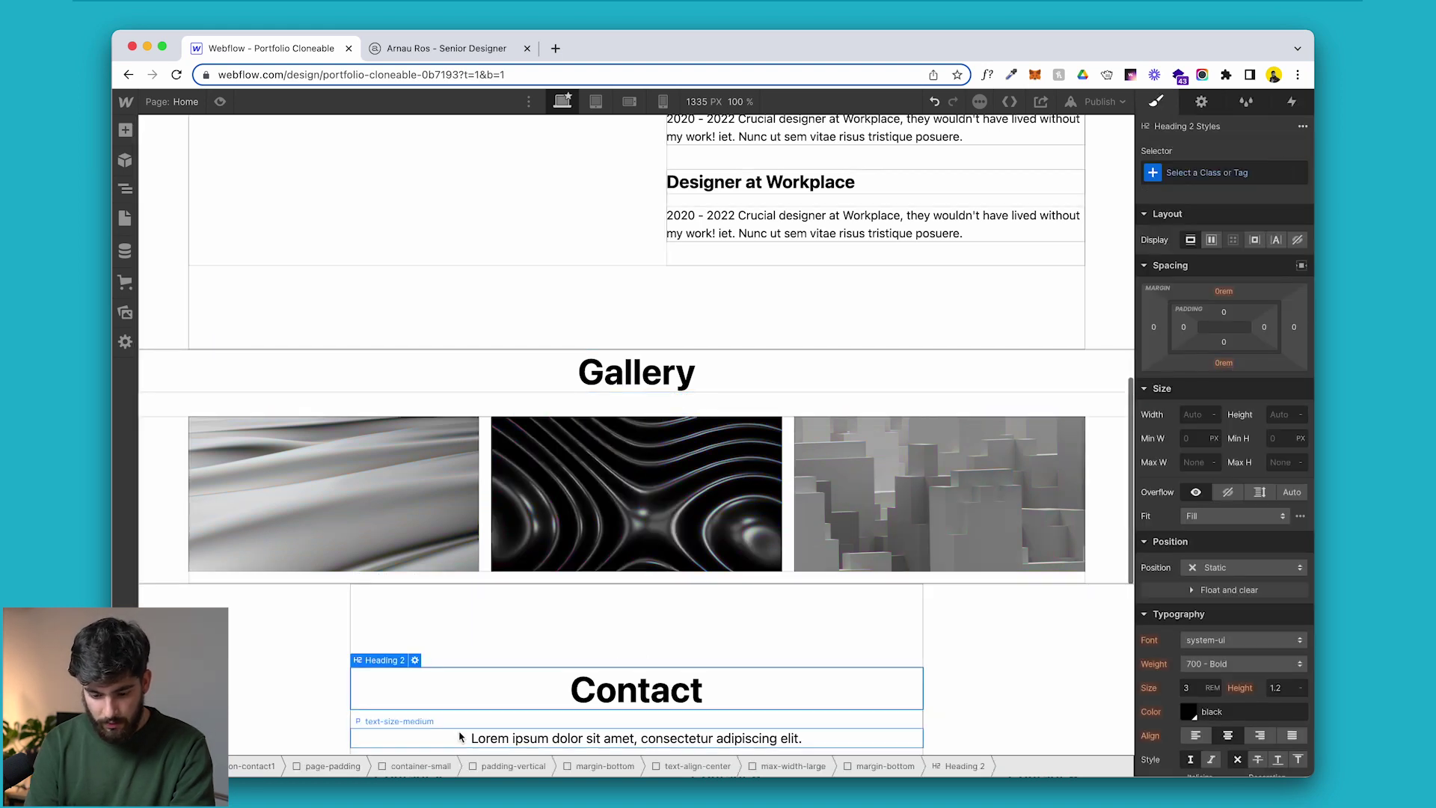
scroll(402, 736, "down", 3)
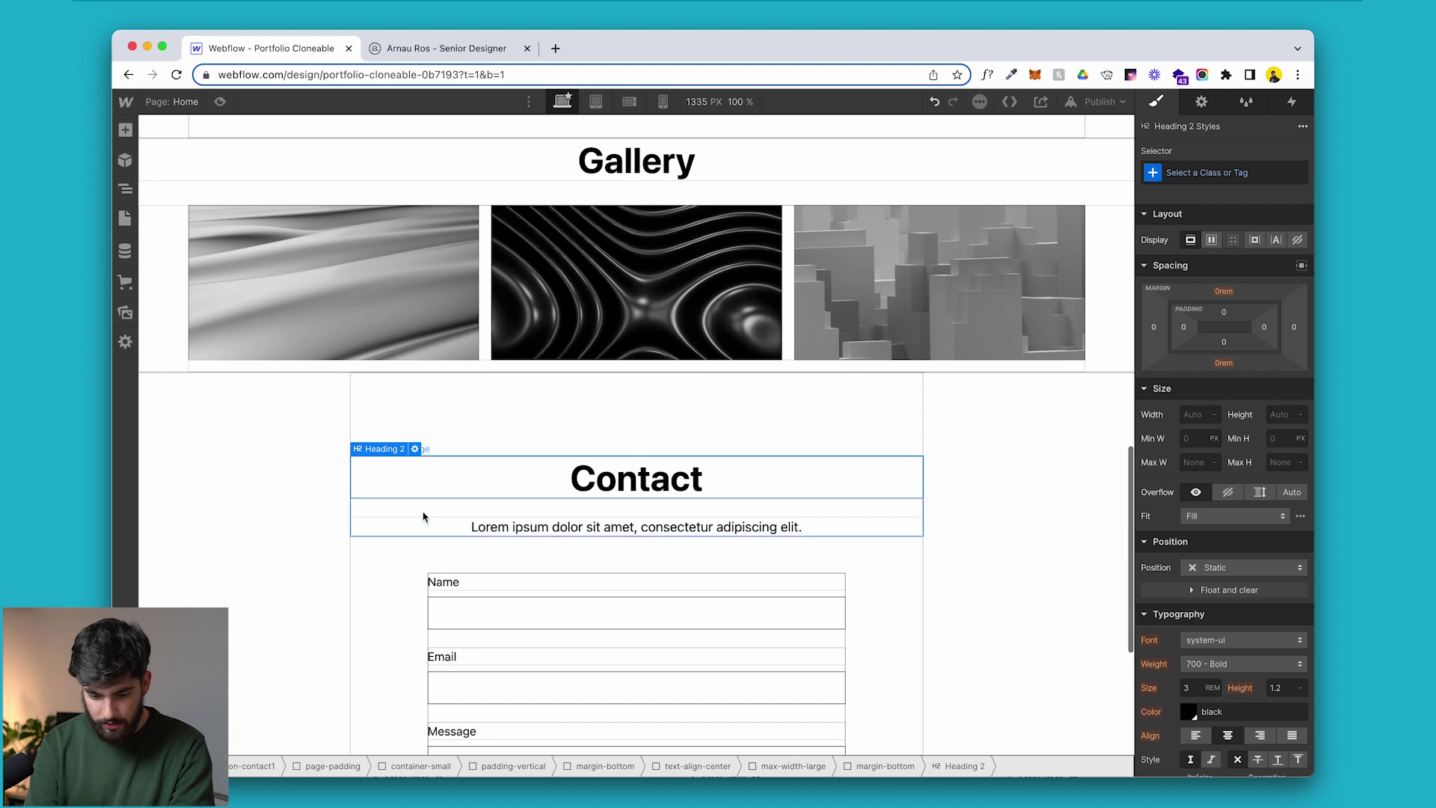
scroll(625, 374, "up", 3)
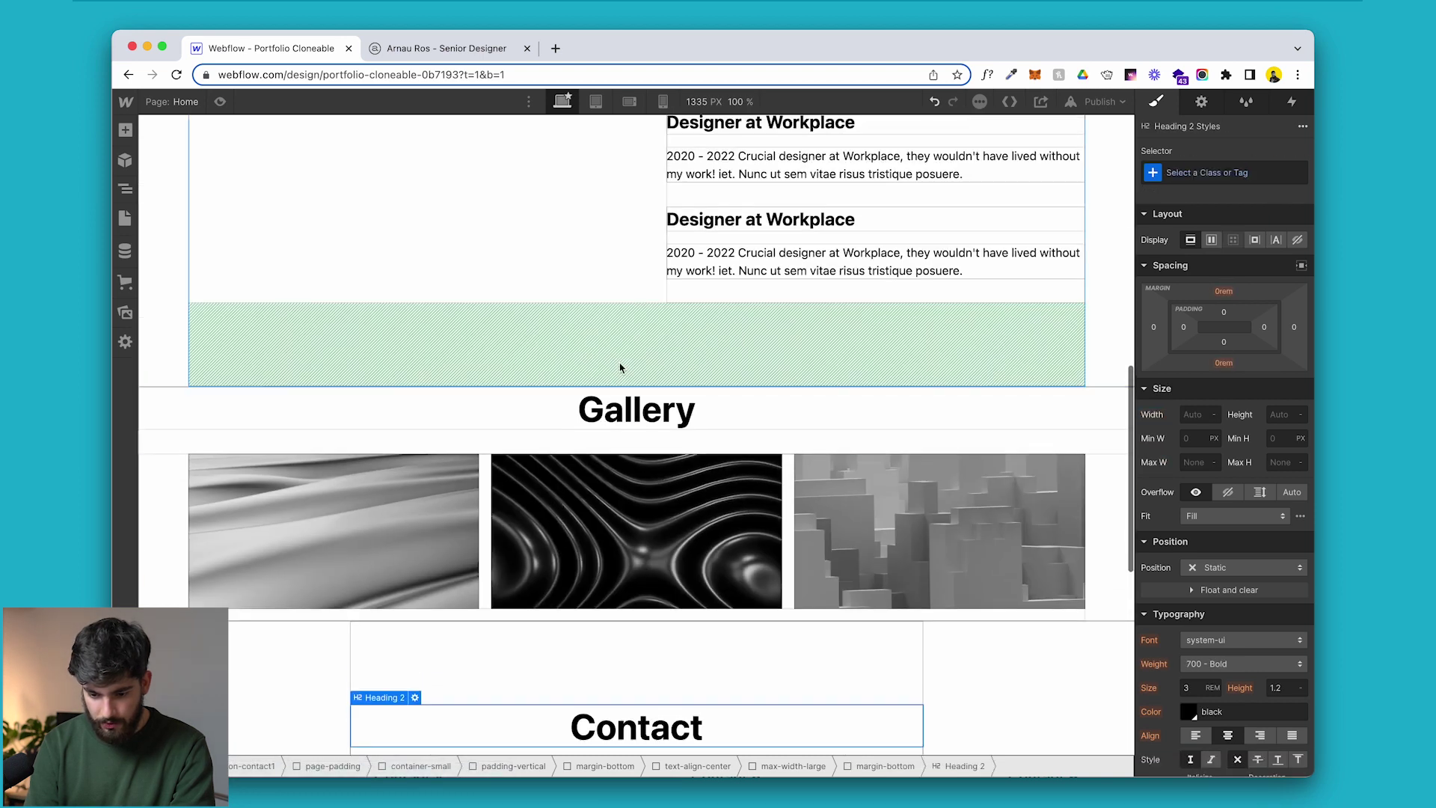
left_click(630, 413)
left_click(1224, 365)
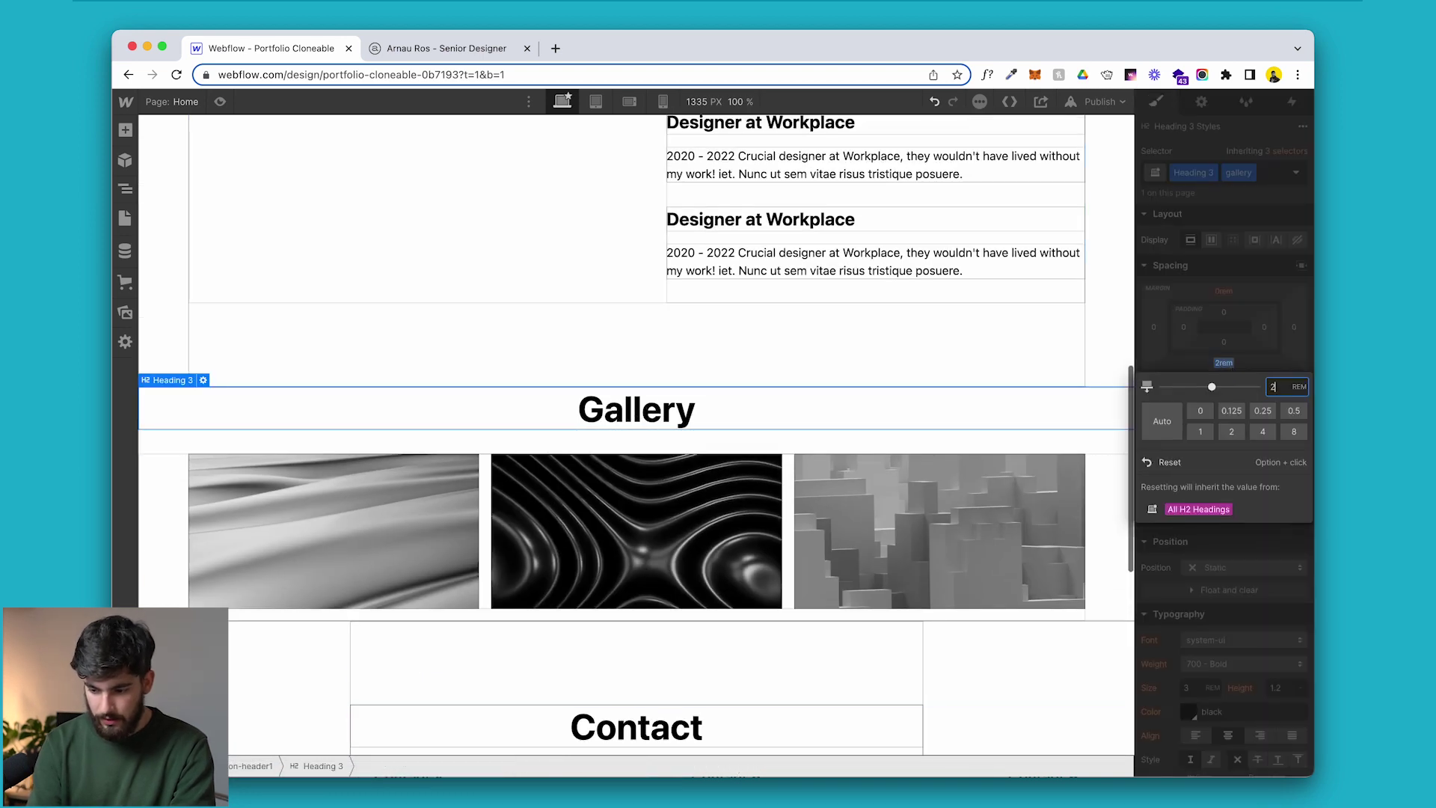
key("Return")
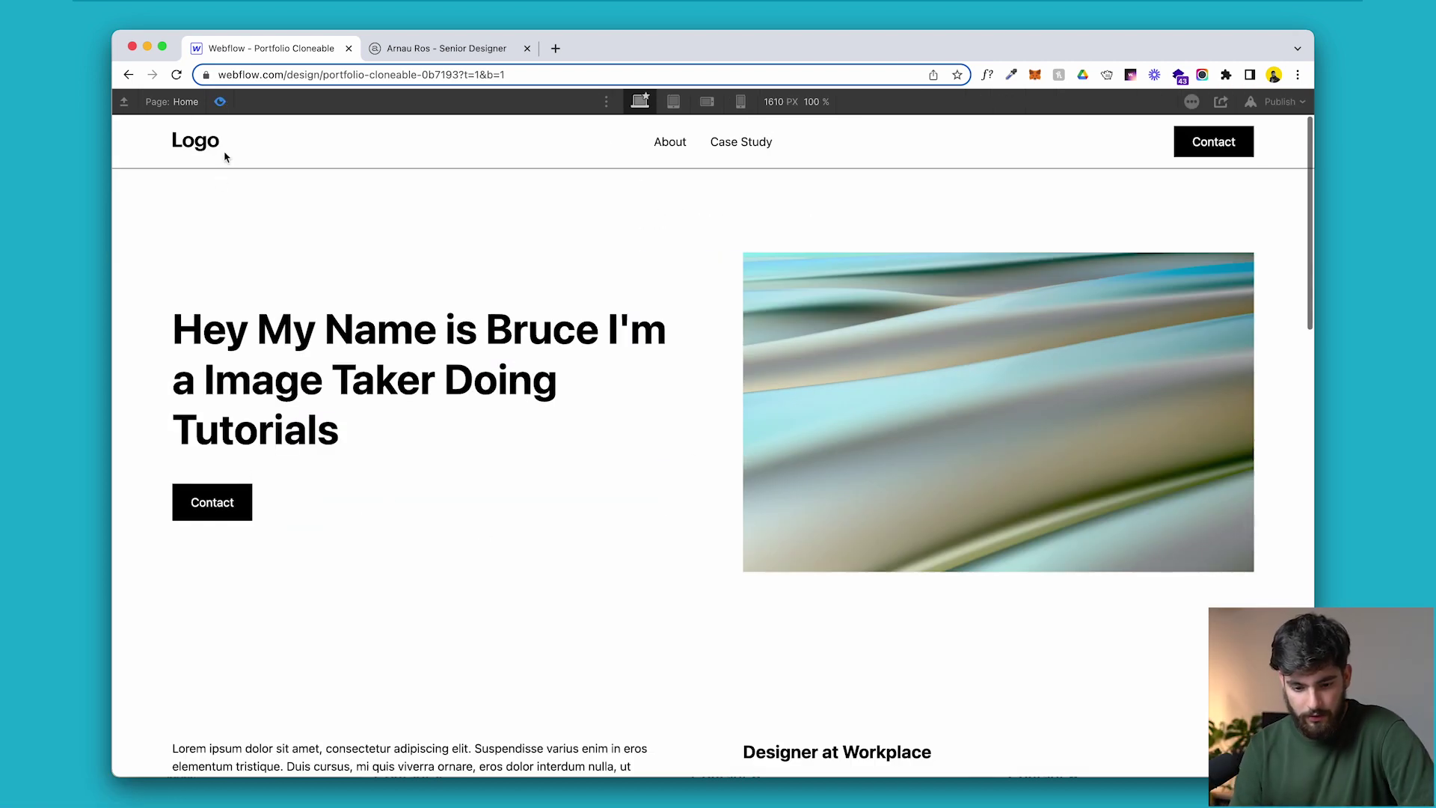
Exit preview and delete the Contact button and its container below the hero heading.
left_click(220, 102)
left_click(304, 473)
key("BackSpace")
left_click(322, 485)
key("Delete")
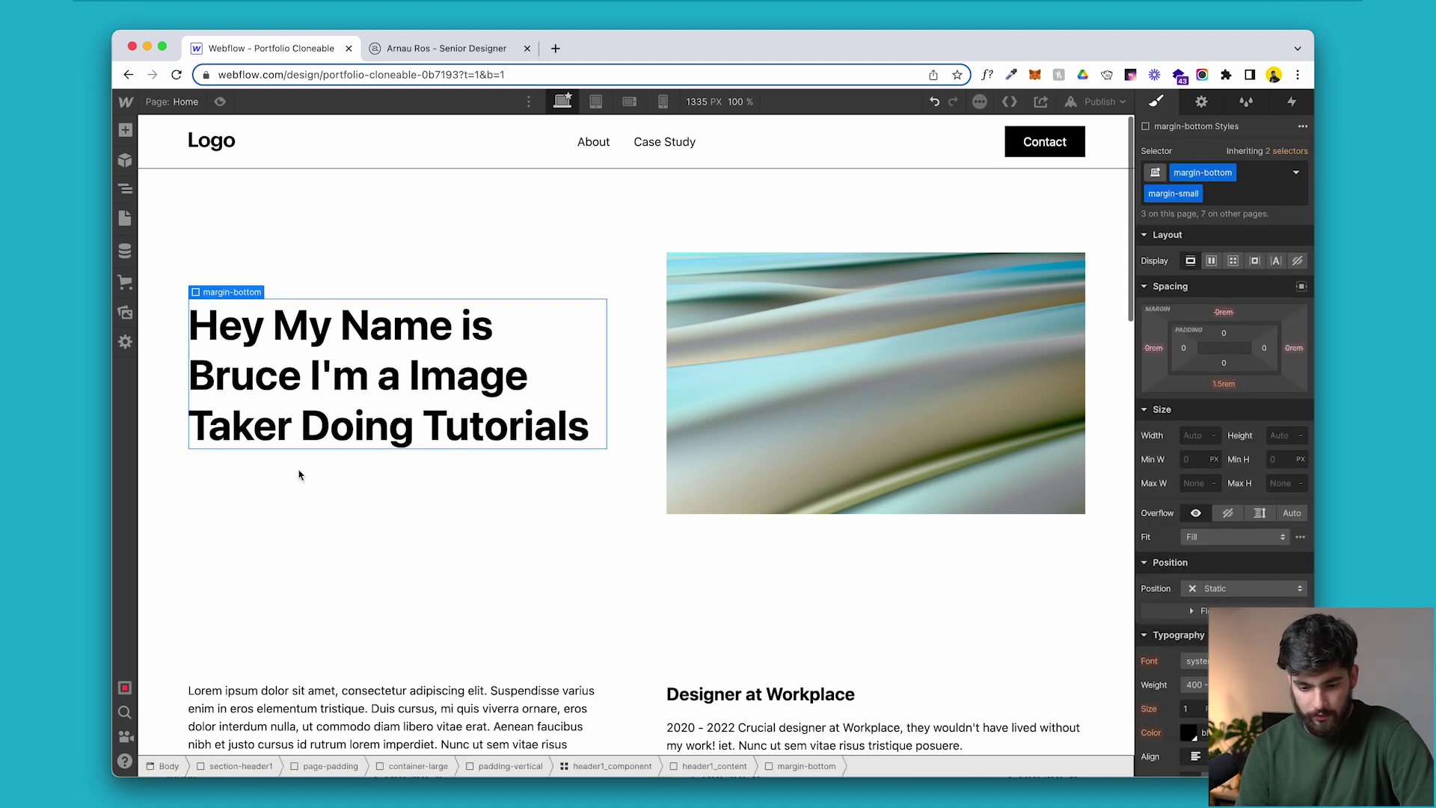
Replace the hero image with the eagle photo from the assets.
left_click(721, 279)
left_click(716, 247)
left_click(760, 555)
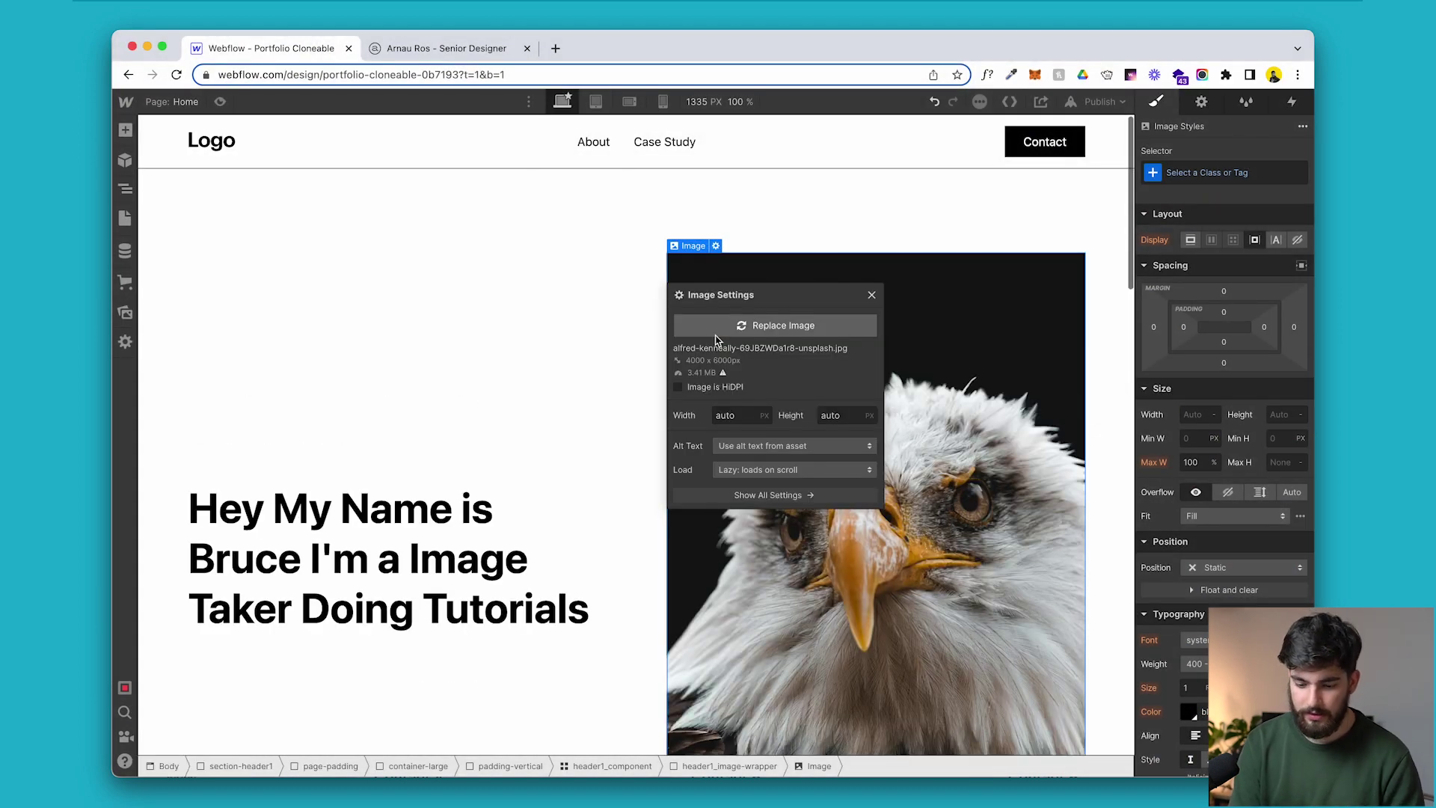
Set the height of the header1_image-wrapper around the hero image to 40 rem and its overflow to hidden.
key("Up")
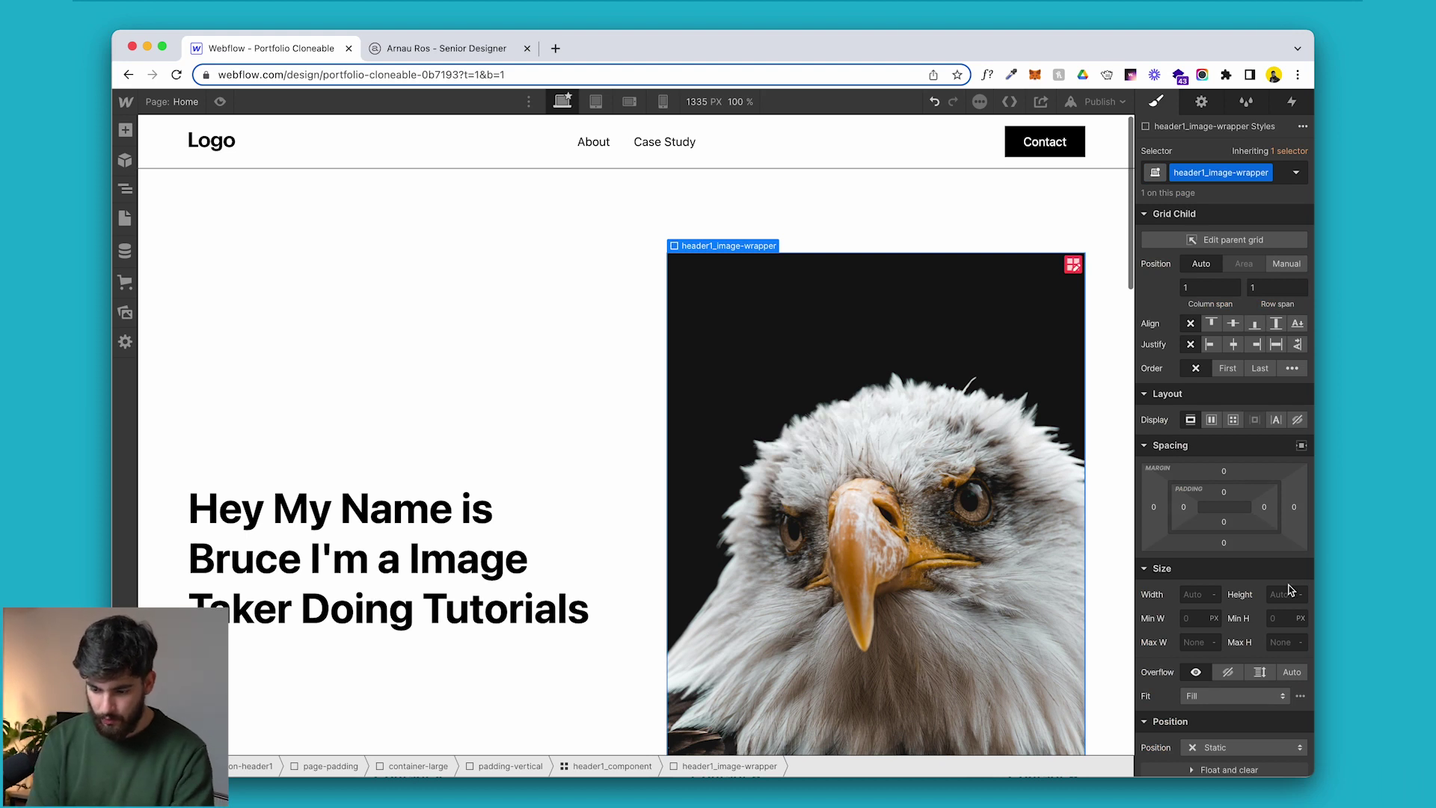
type("40rem")
key("Return")
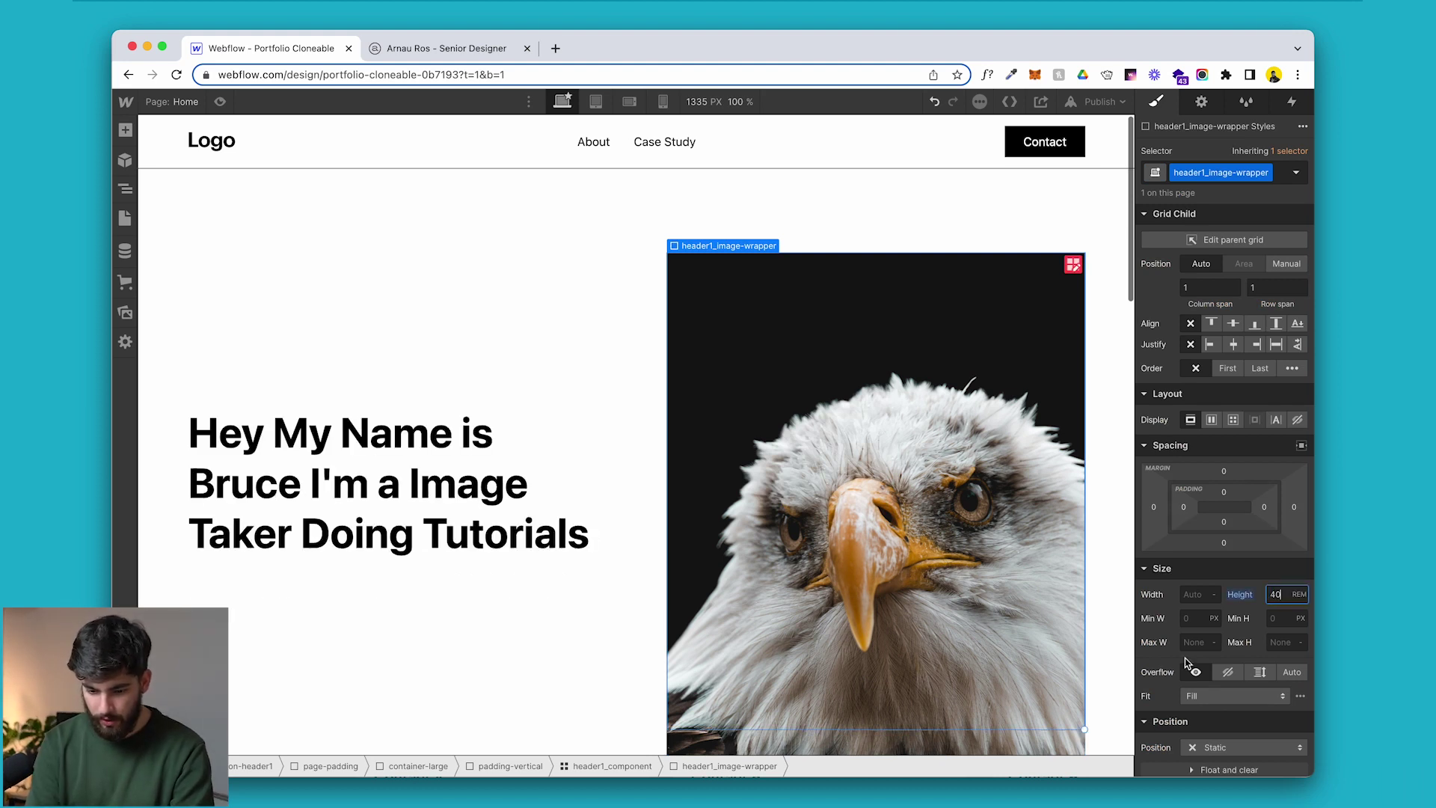
left_click(1227, 672)
Reduce the hero image wrapper's height to 33 rem.
left_click(1280, 593)
key("Down")
key("Down")
key("Down")
key("Down")
key("Down")
key("Down")
key("Down")
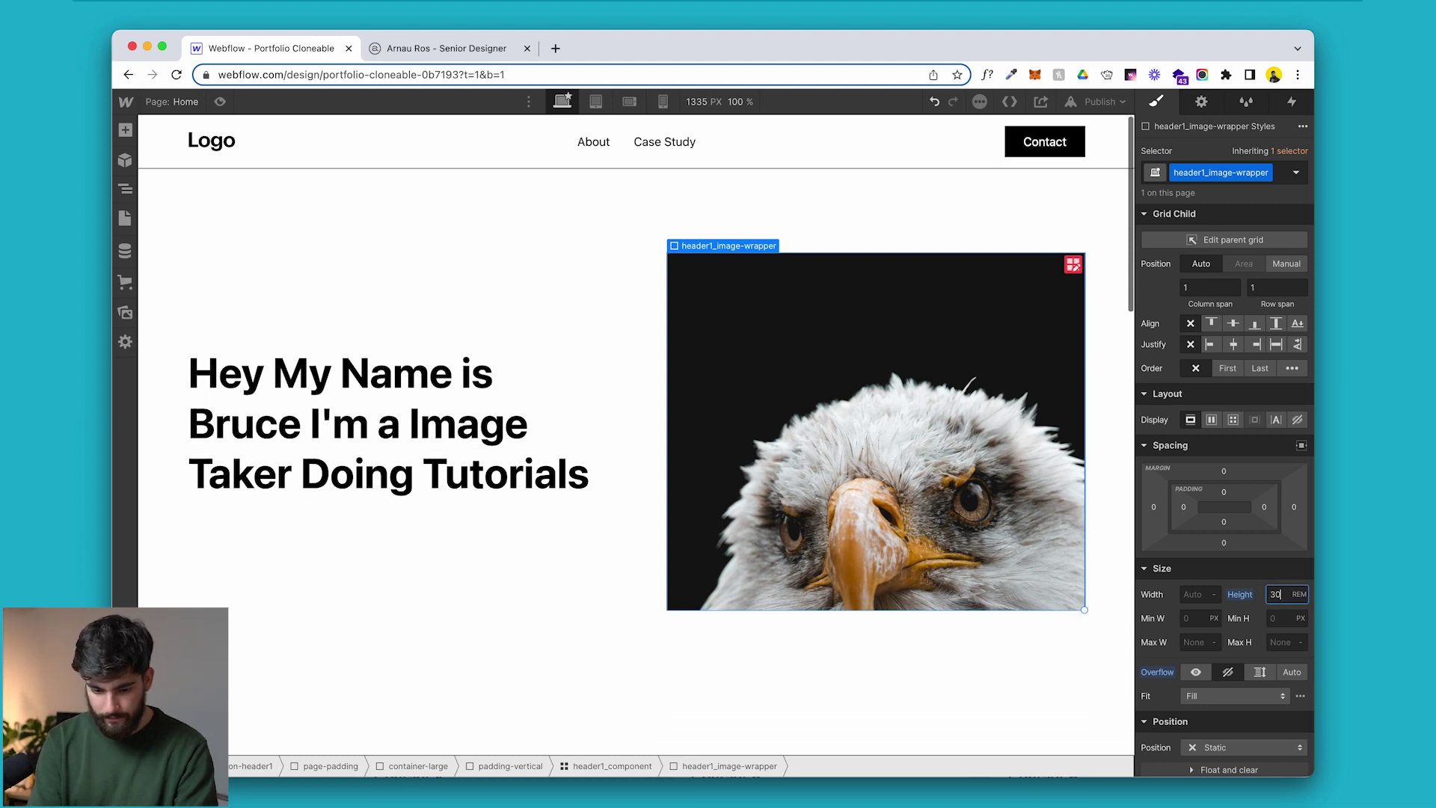
scroll(400, 201, "down", 3)
left_click(447, 380)
scroll(448, 380, "up", 3)
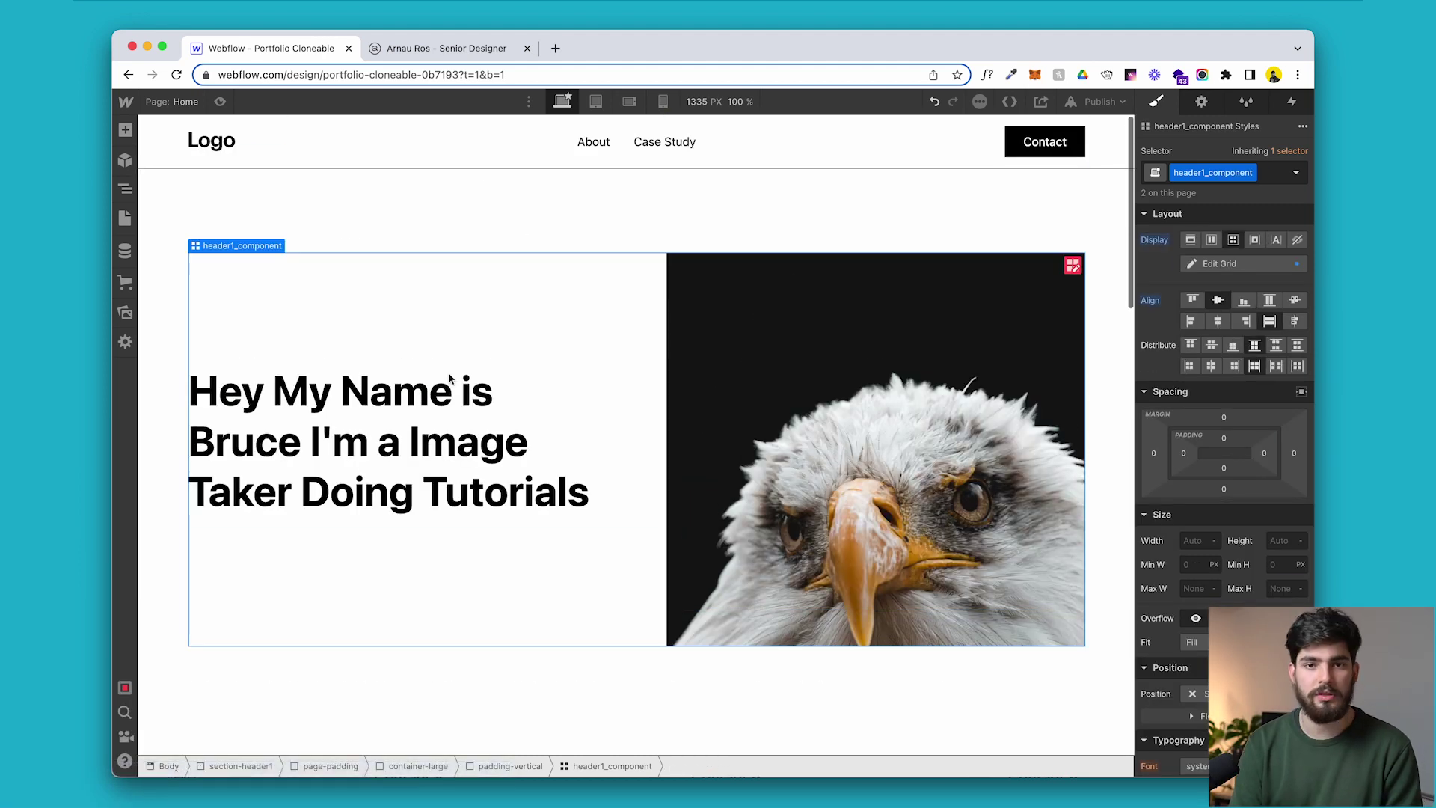
Center the hero image vertically within its header1_image-wrapper.
left_click(867, 376)
left_click(870, 615)
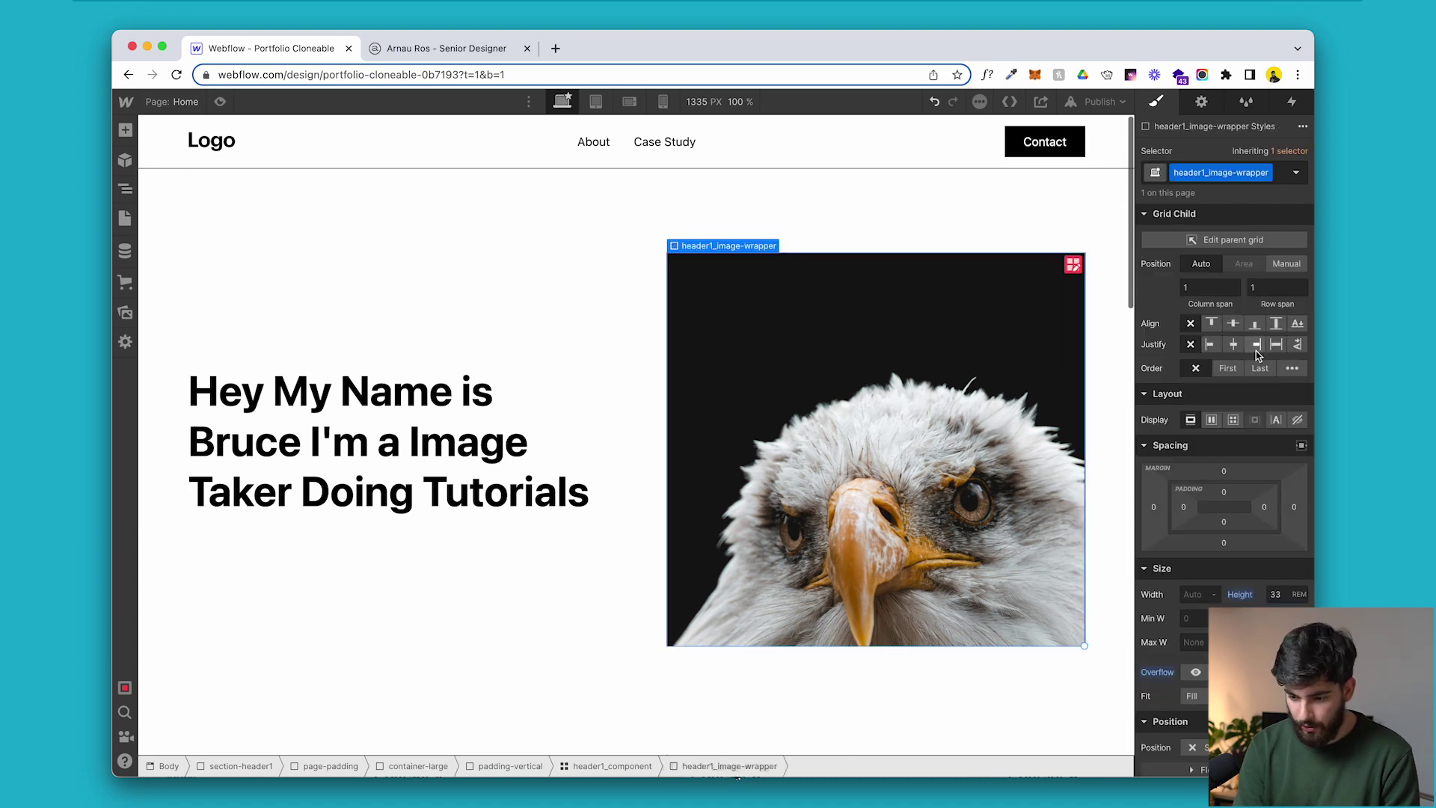
left_click(1234, 325)
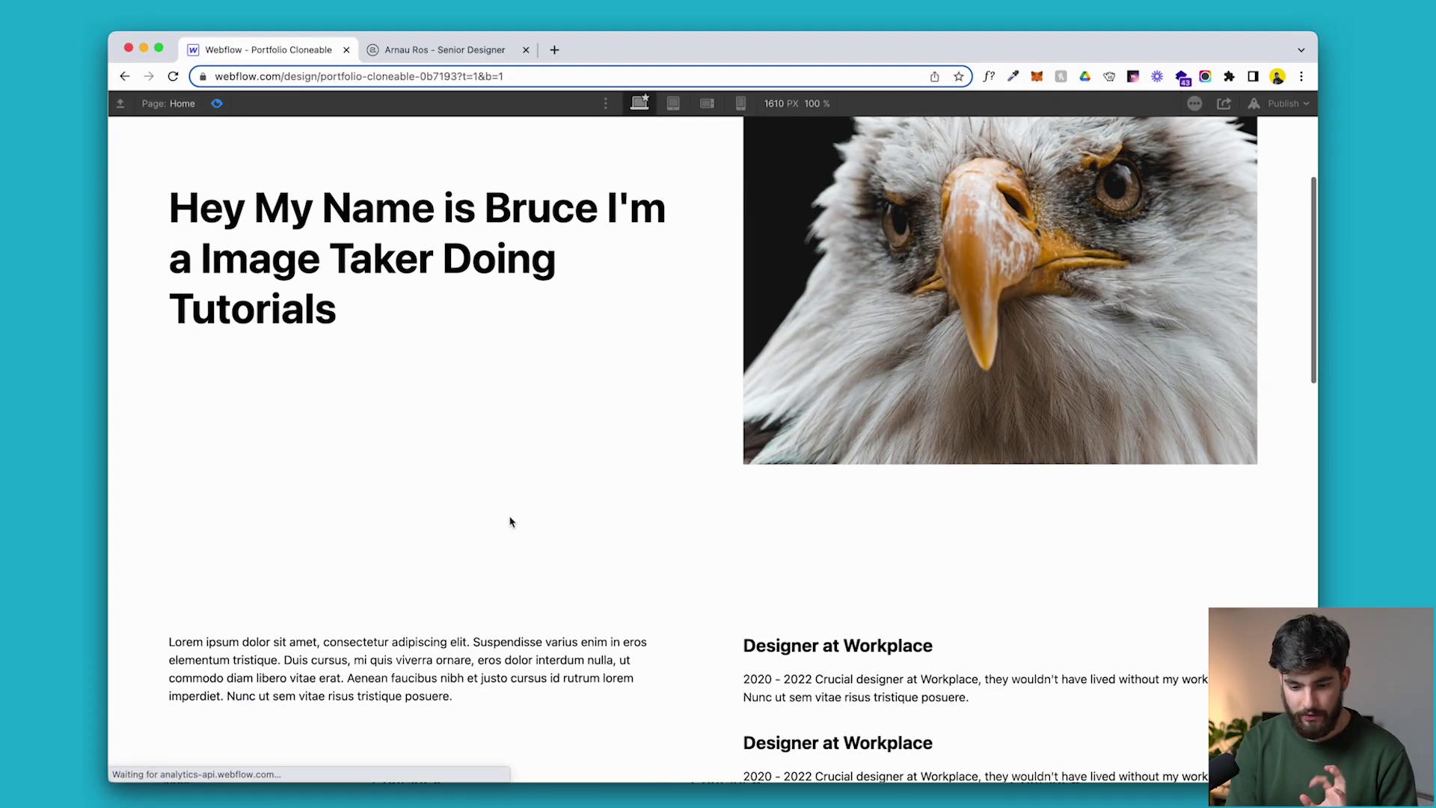
Review the hero heading, the intro paragraph and the list of work experience entries in preview mode.
scroll(510, 521, "up", 3)
scroll(392, 382, "down", 14)
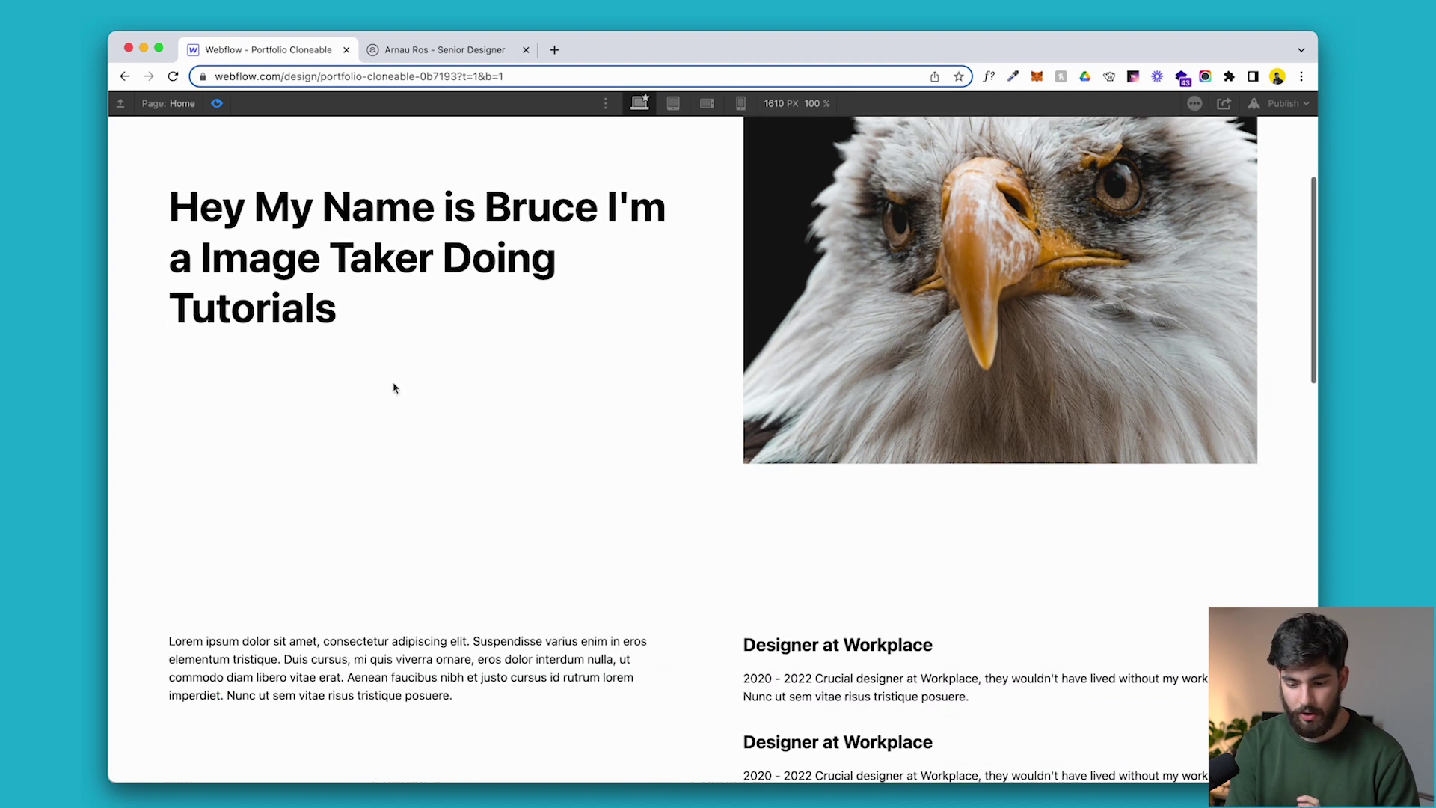
left_click_drag(263, 220, 608, 297)
left_click(610, 306)
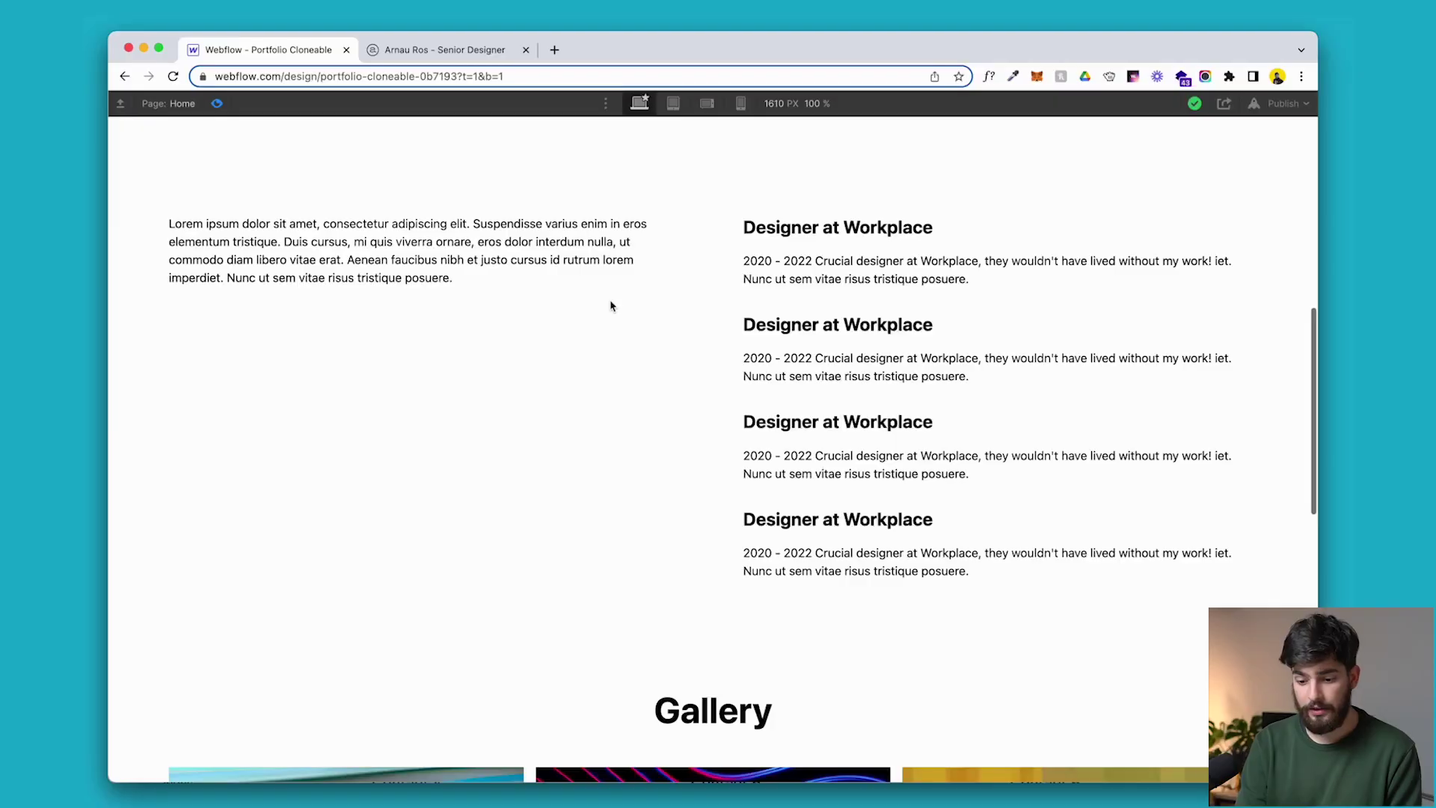
left_click_drag(745, 226, 964, 531)
left_click(964, 533)
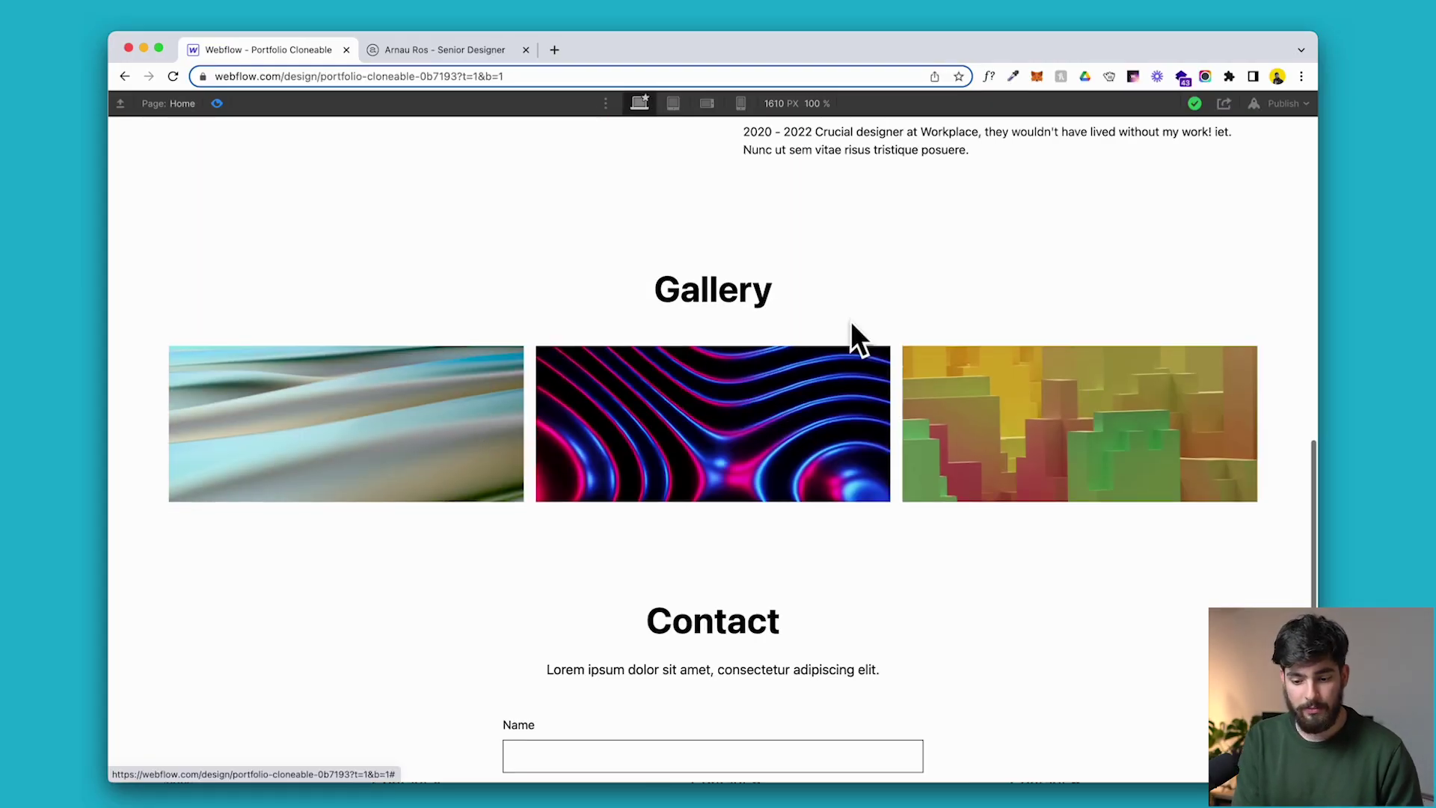
Test the gallery lightbox by opening the first image, moving through the other images and closing it.
left_click(418, 410)
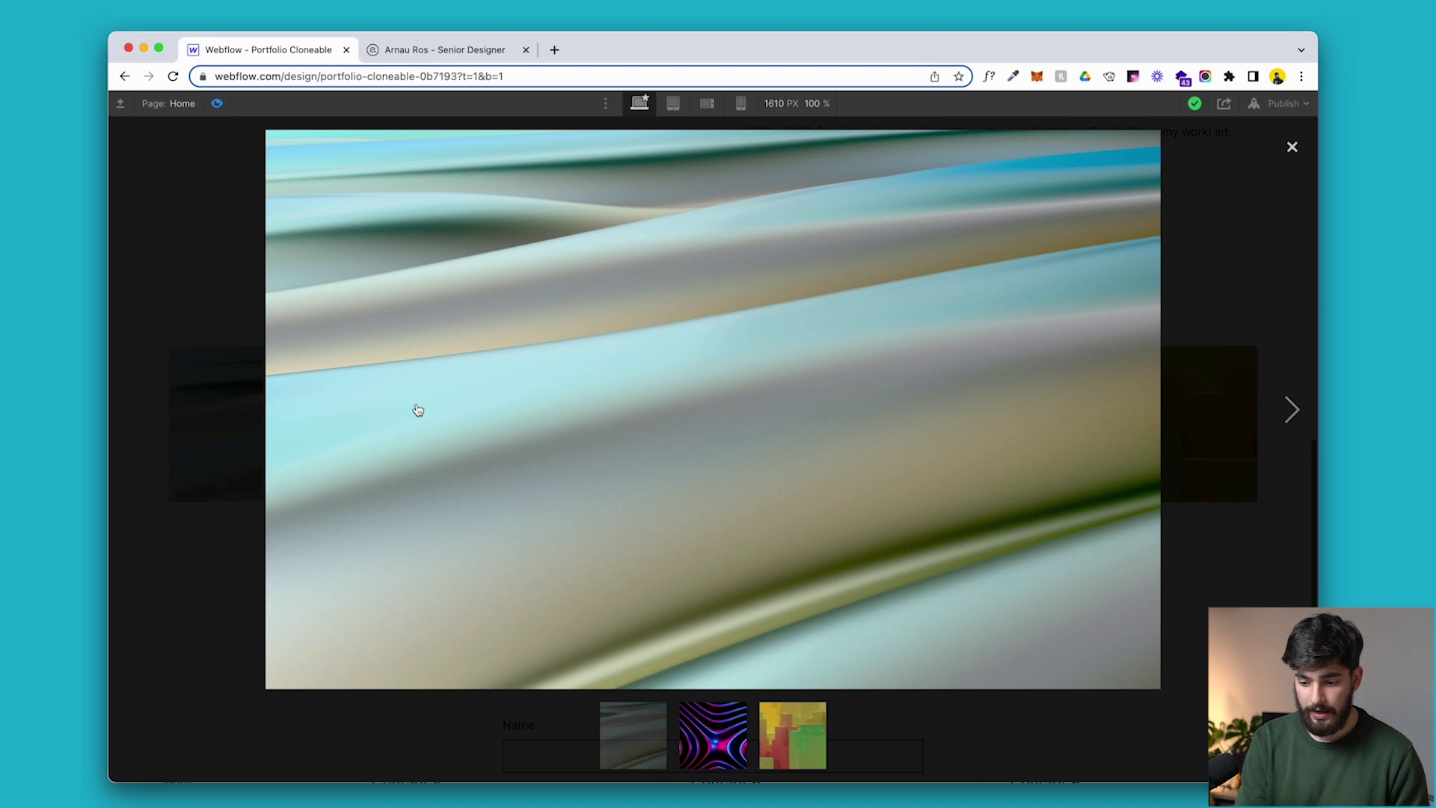
key("Right")
key("Right")
left_click(1288, 146)
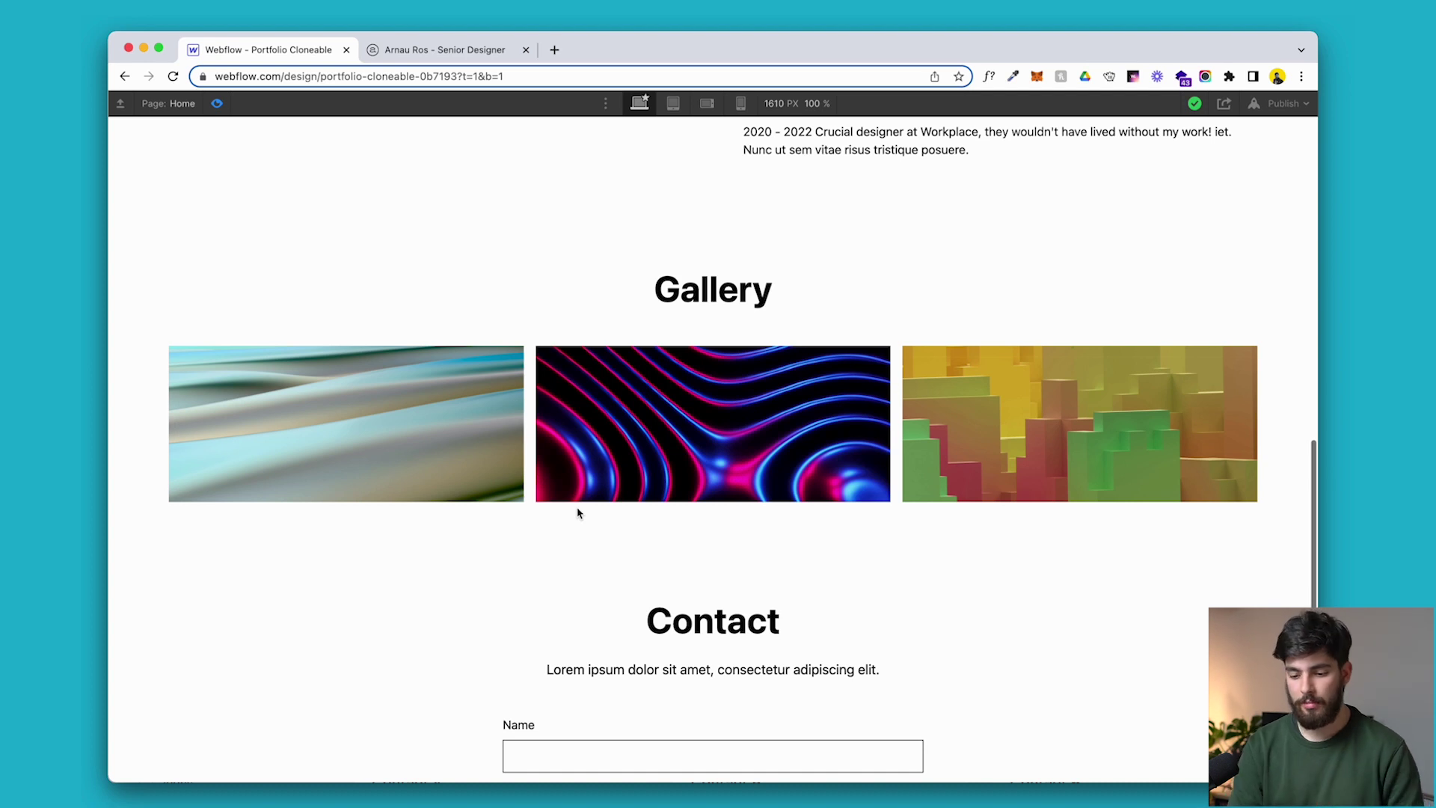
Check the page's layout at the tablet, mobile landscape and mobile portrait breakpoints.
scroll(578, 511, "up", 2)
scroll(626, 410, "down", 8)
scroll(635, 474, "up", 20)
left_click(676, 103)
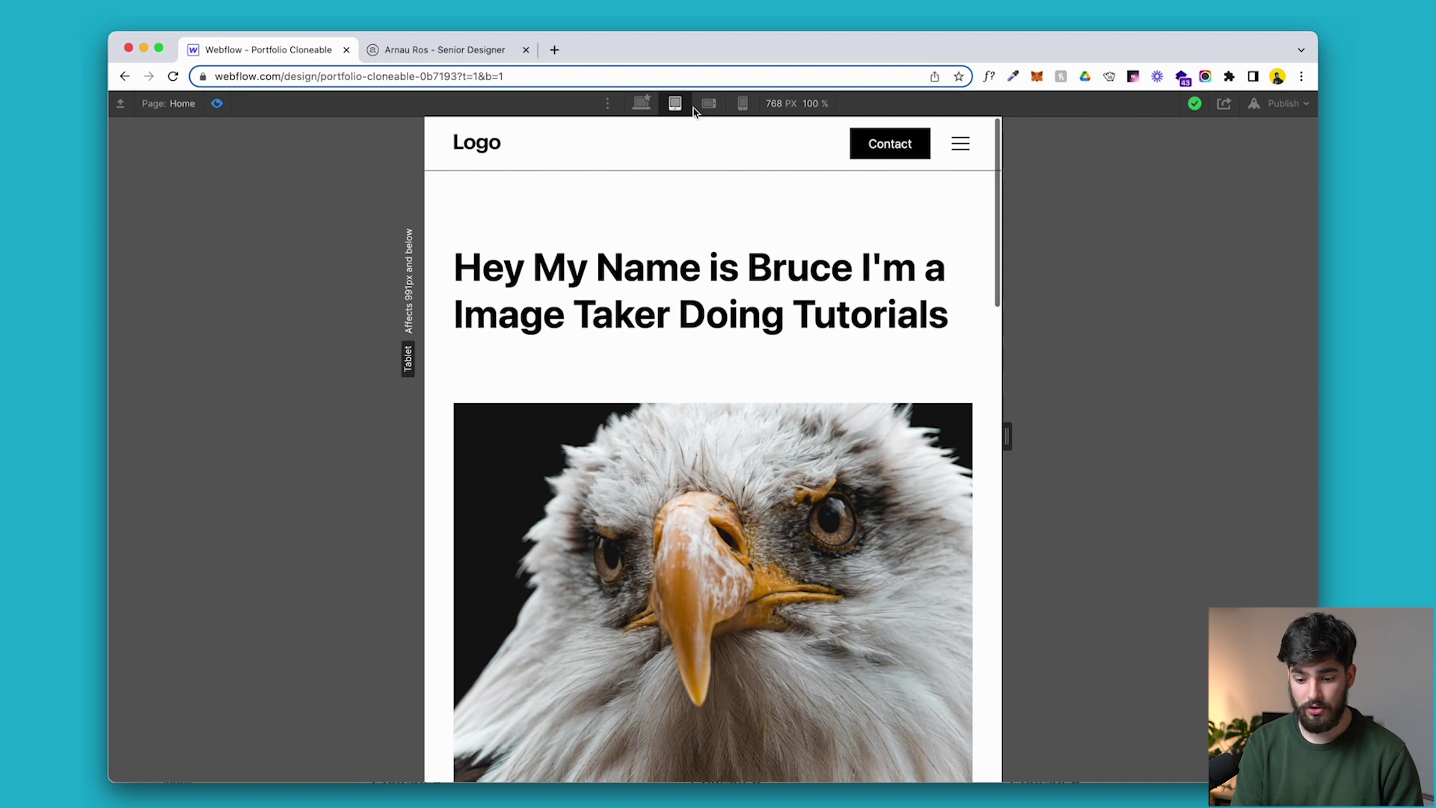
left_click(720, 111)
scroll(663, 410, "down", 10)
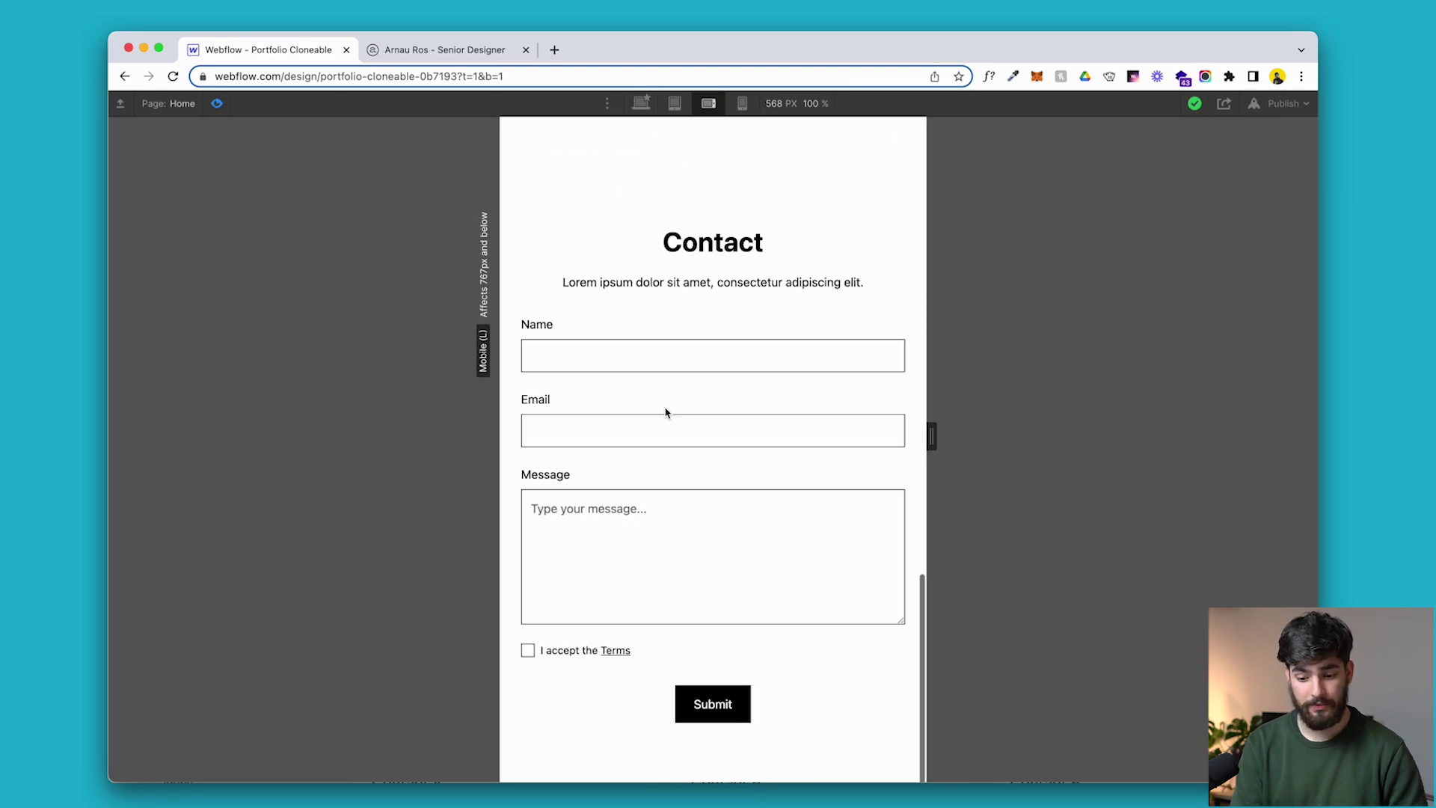
scroll(666, 413, "up", 4)
scroll(666, 412, "up", 12)
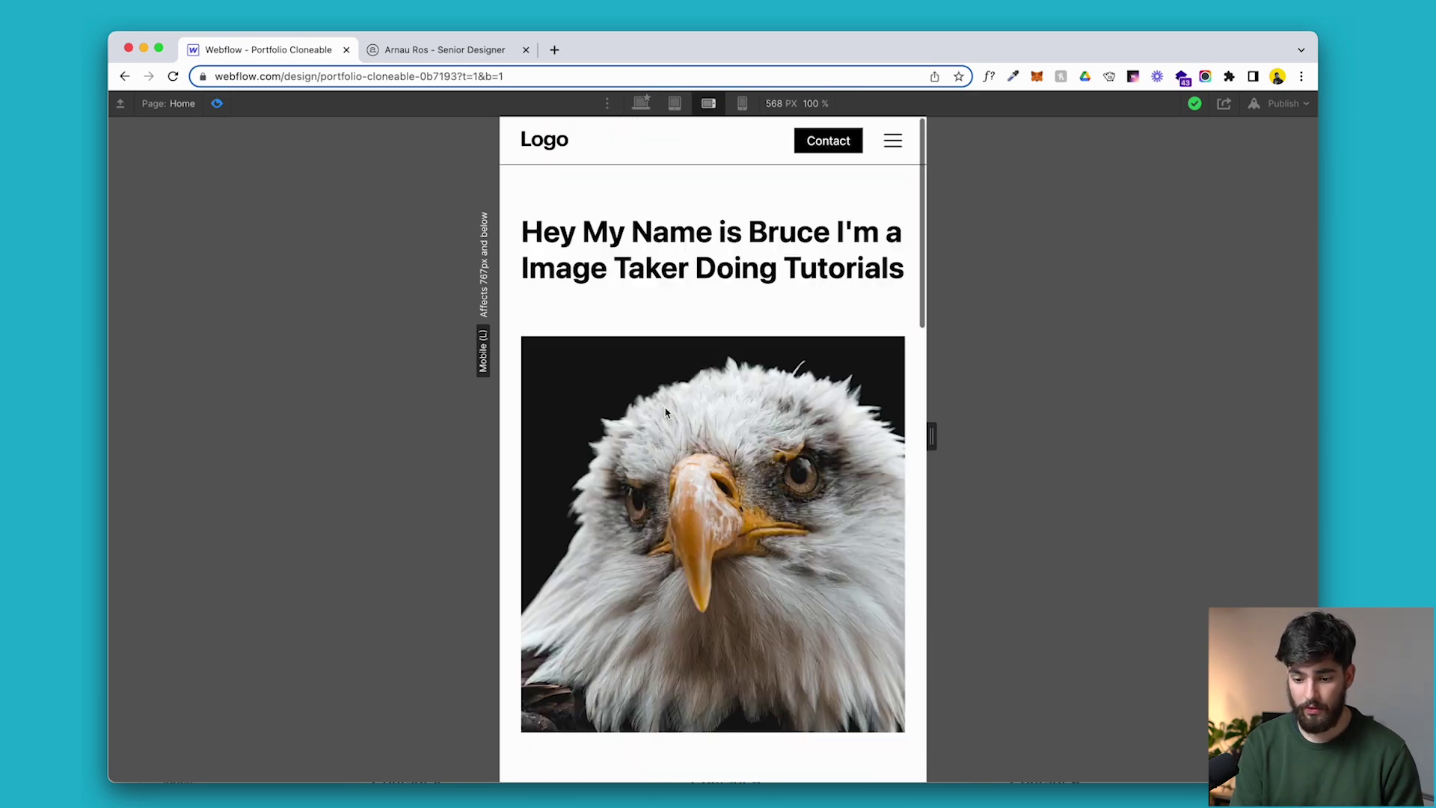
left_click(742, 107)
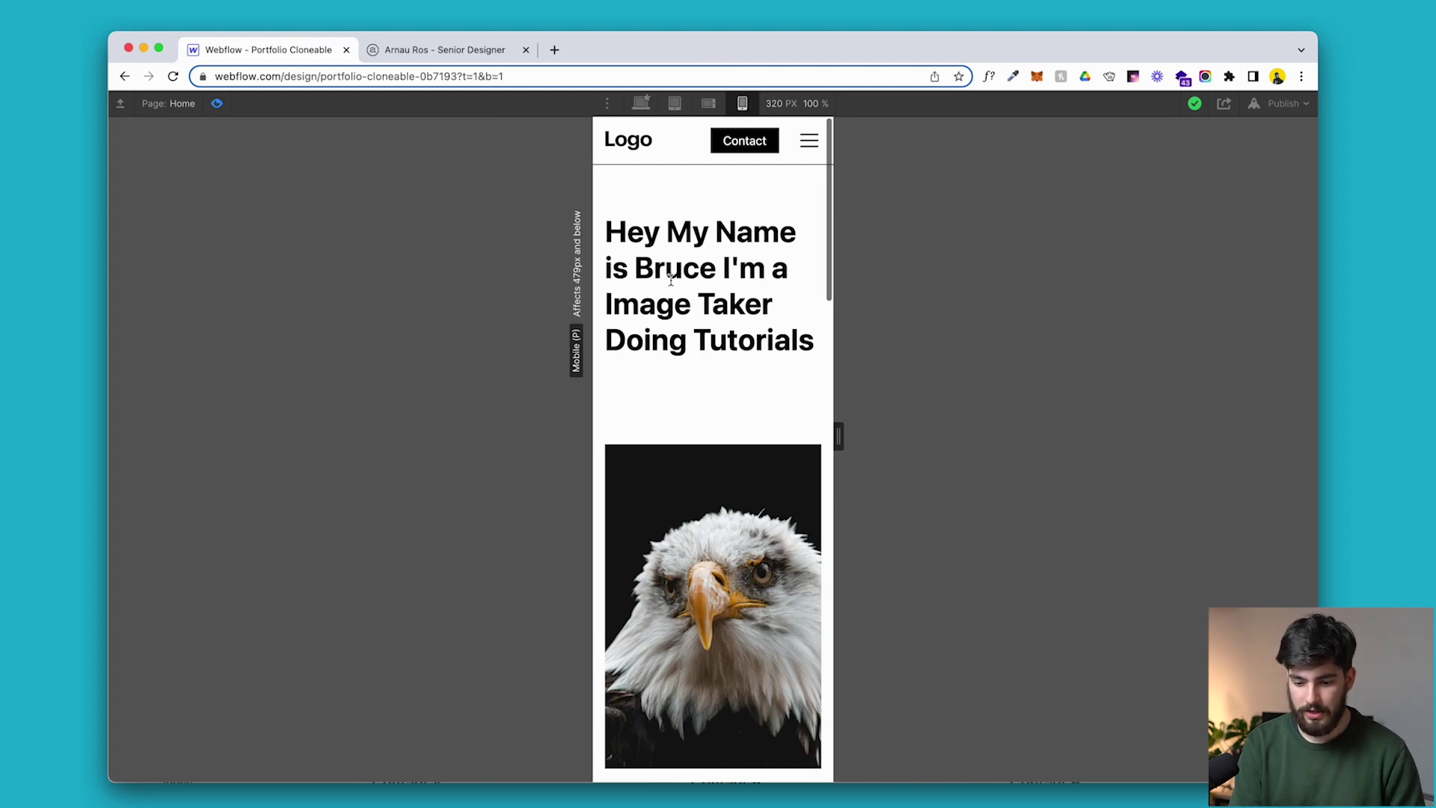